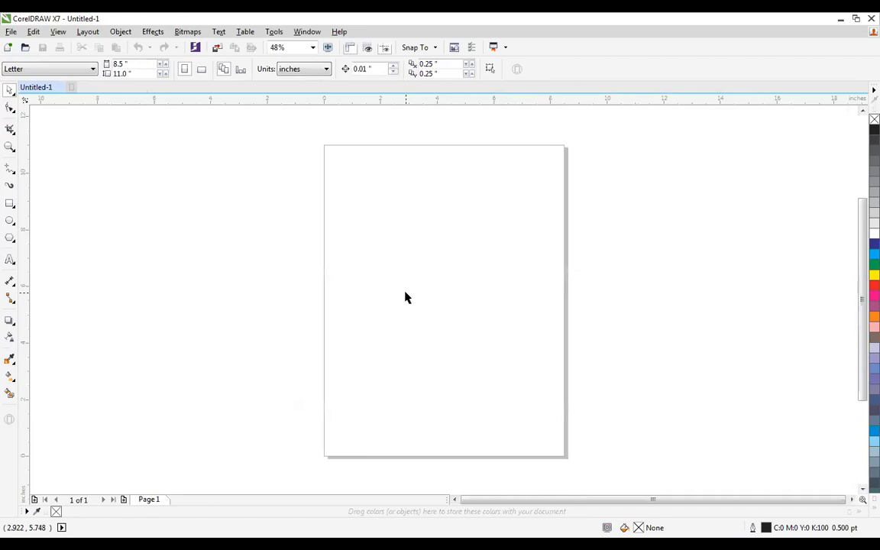
Step: Draw a rectangle on the page and set its size to 3.5 × 2.1 inches
click(10, 203)
drag(373, 228, 526, 313)
double_click(115, 64)
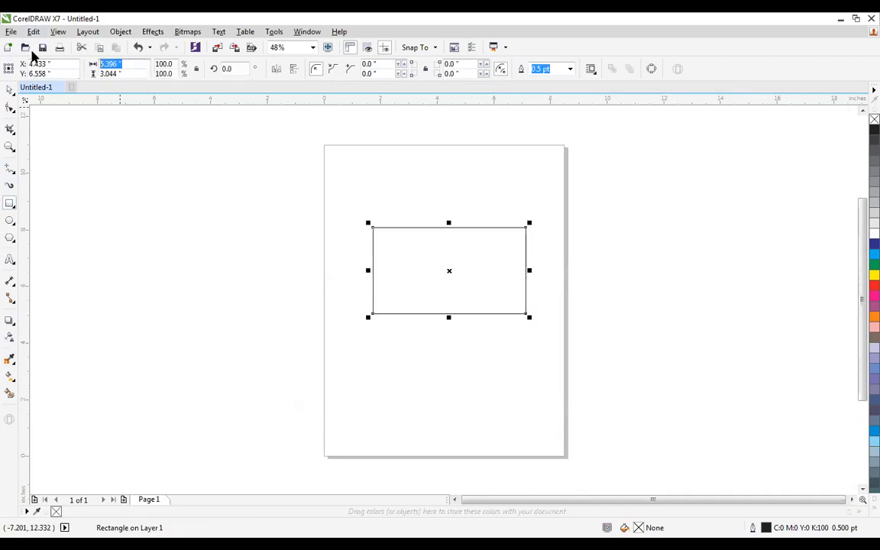
text(3.5)
key(Tab)
text(2)
key(Return)
key(F3)
key(shift+F2)
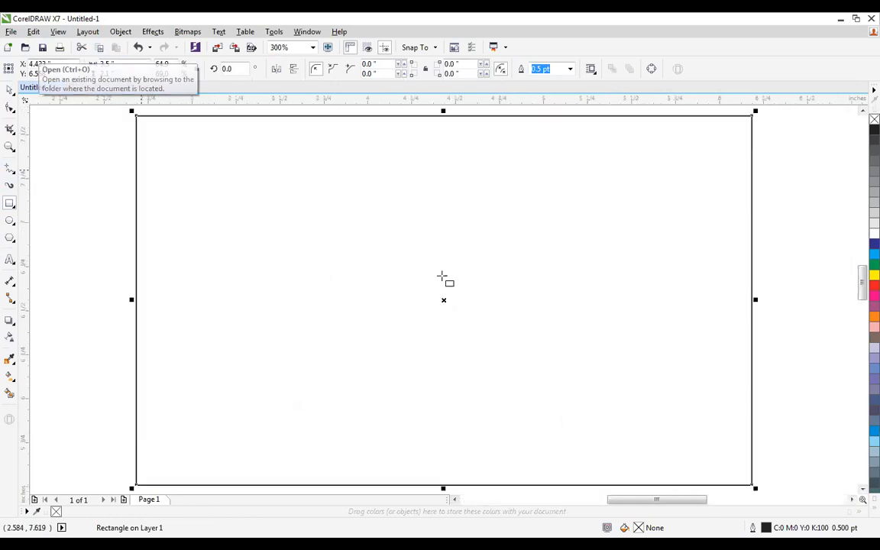
Step: Centre the rectangle on the page
key(F3)
key(F3)
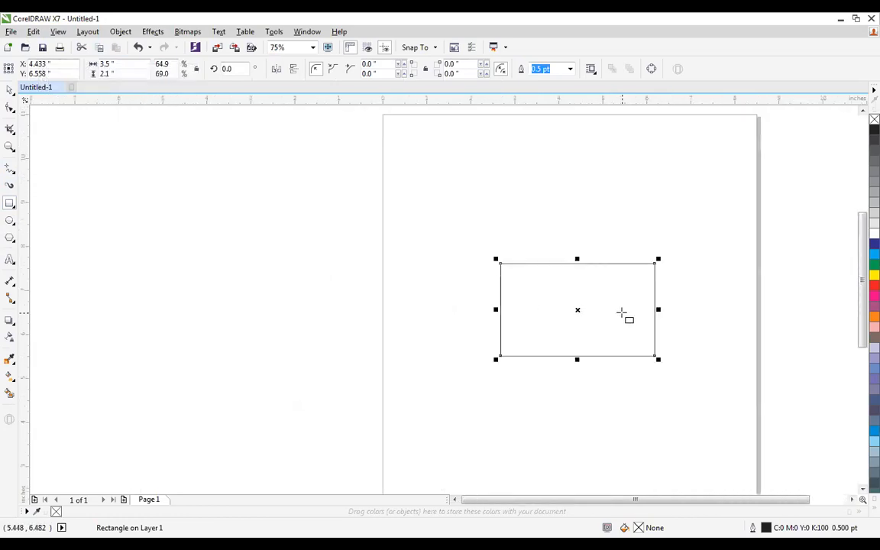
key(shift+F2)
key(F3)
key(F3)
key(F3)
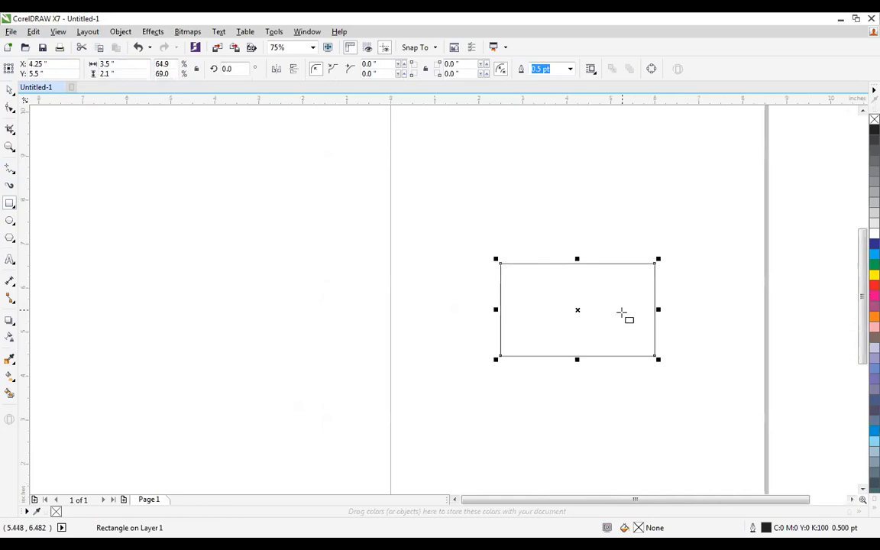
Step: Move the rectangle off the page to its upper left, and try placing it back mid-page by hand
drag(599, 311, 397, 193)
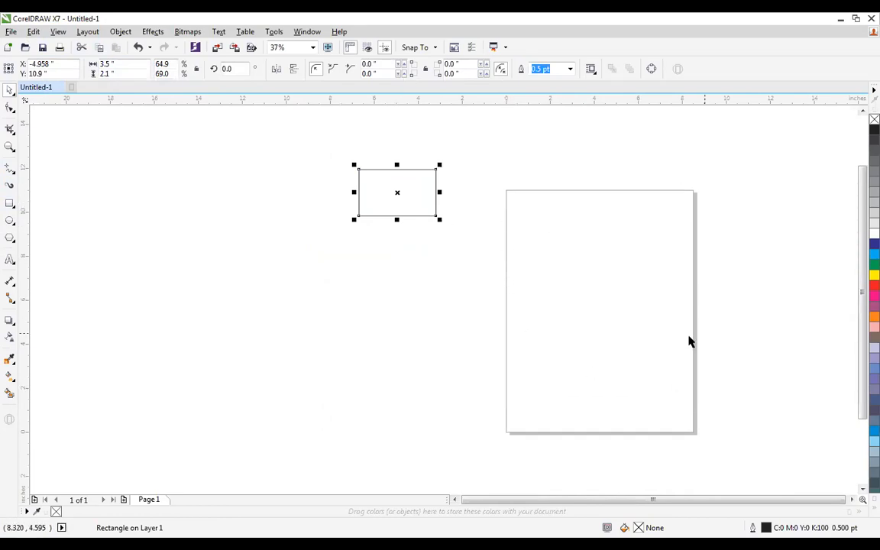
click(474, 171)
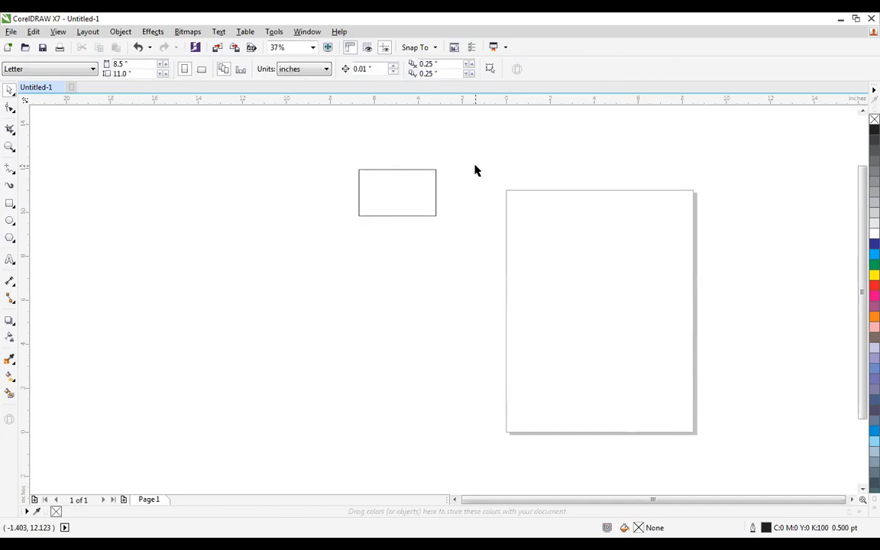
drag(467, 144, 252, 272)
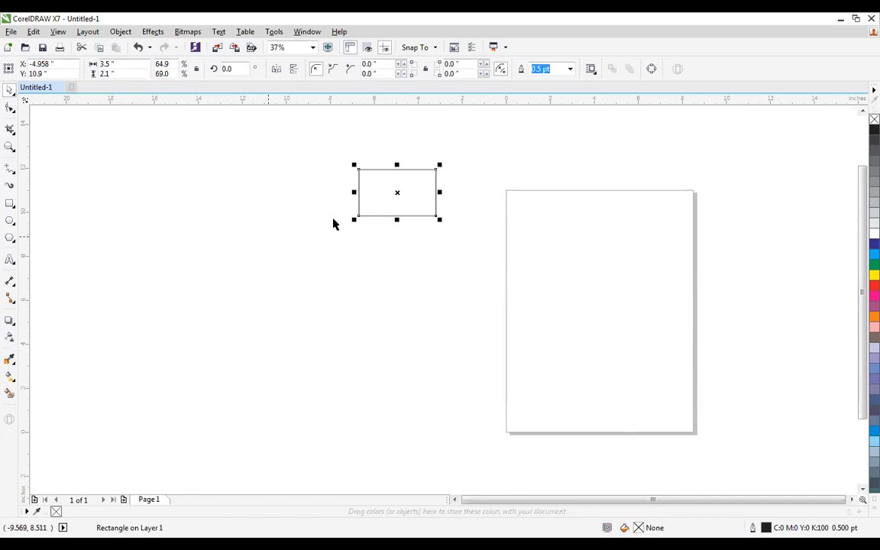
drag(396, 197, 610, 306)
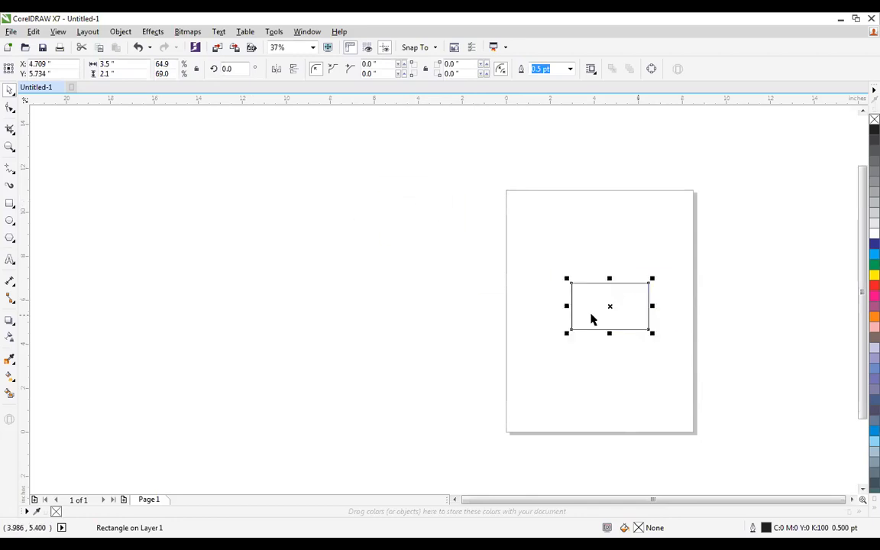
Step: Undo the manual placement and align the off-page rectangle exactly to the page centre
key(z)
key(ctrl+z)
key(space)
drag(338, 138, 519, 289)
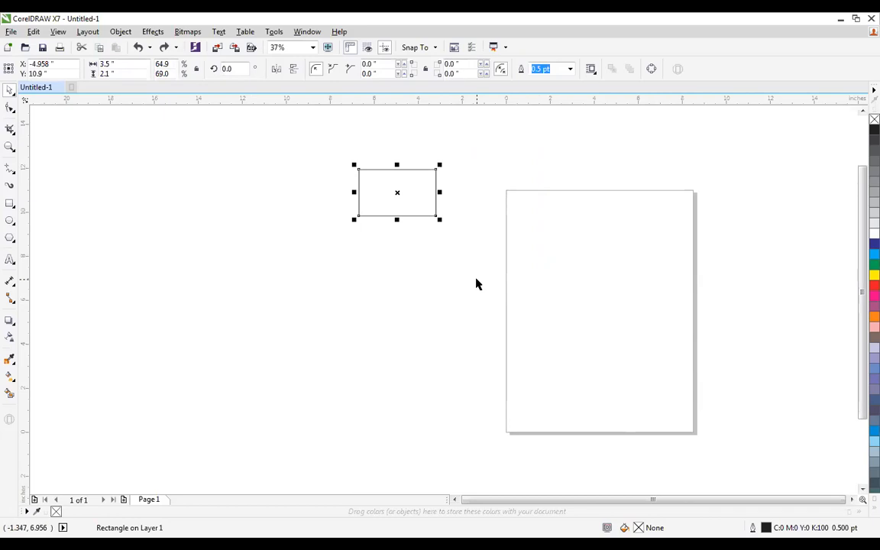
key(p)
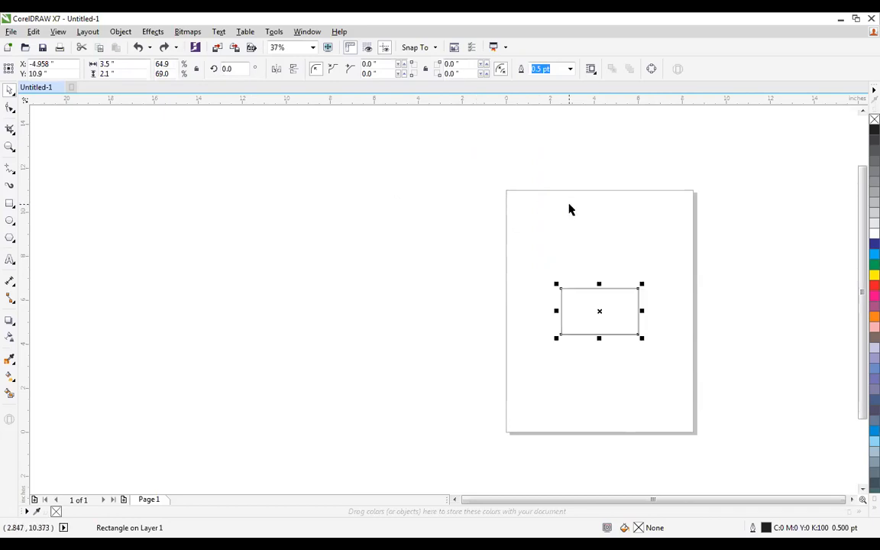
key(shift+F2)
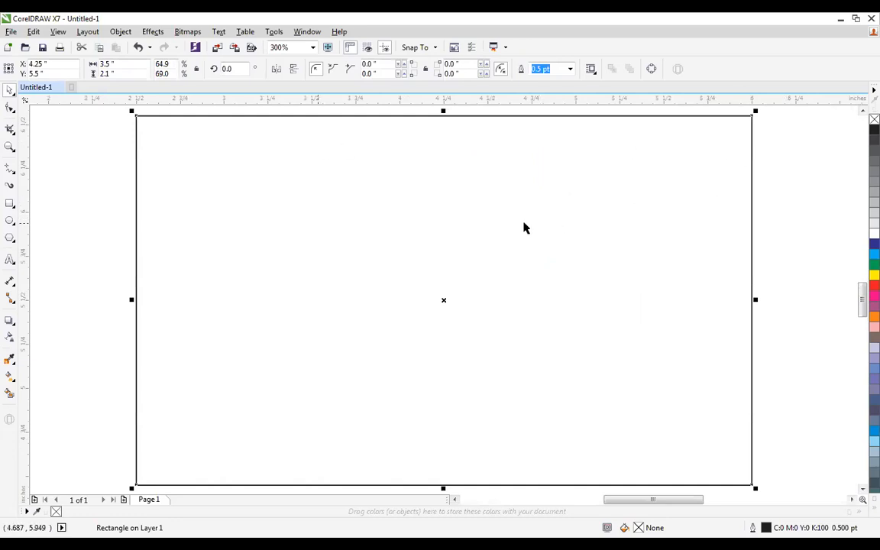
Step: Add a centred copy of the rectangle sized 3.25 × 1.85 inches inside the original
click(108, 64)
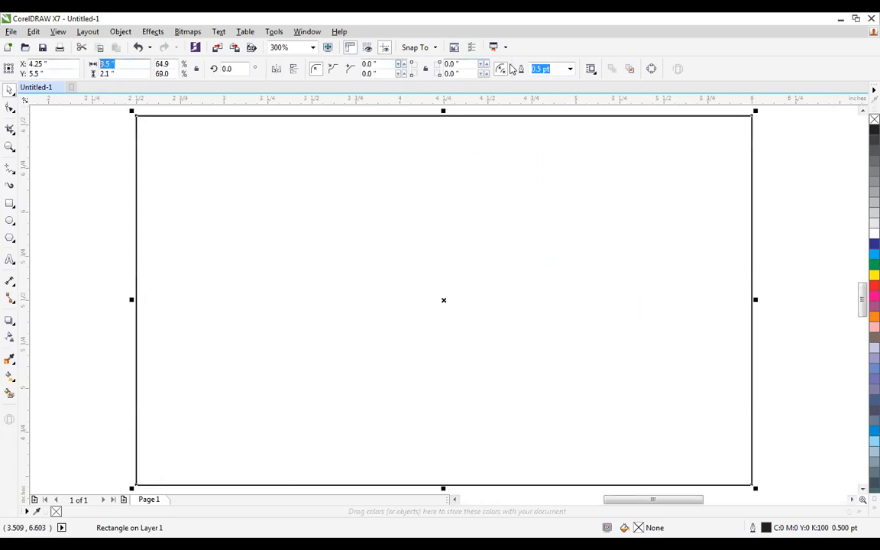
text(3.25)
key(Tab)
text(1.85)
key(Return)
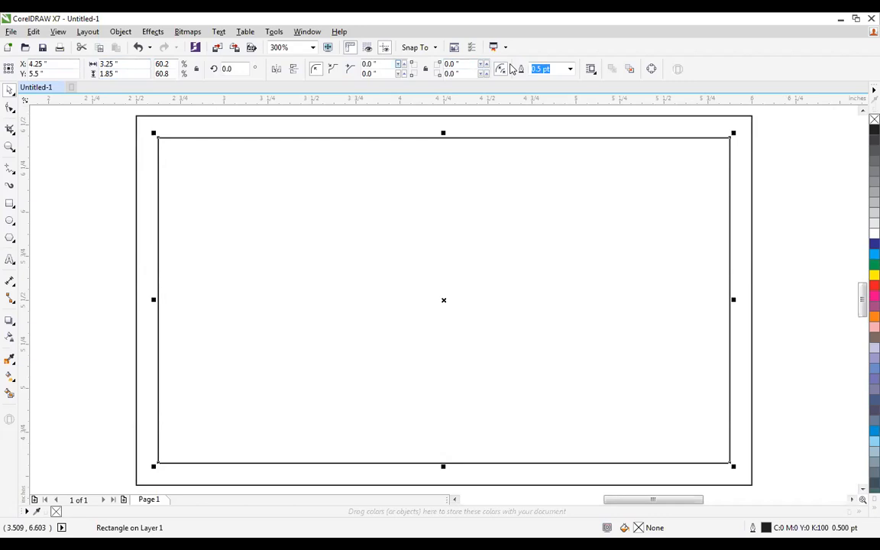
Step: Fill the outer rectangle with red
click(791, 145)
click(751, 117)
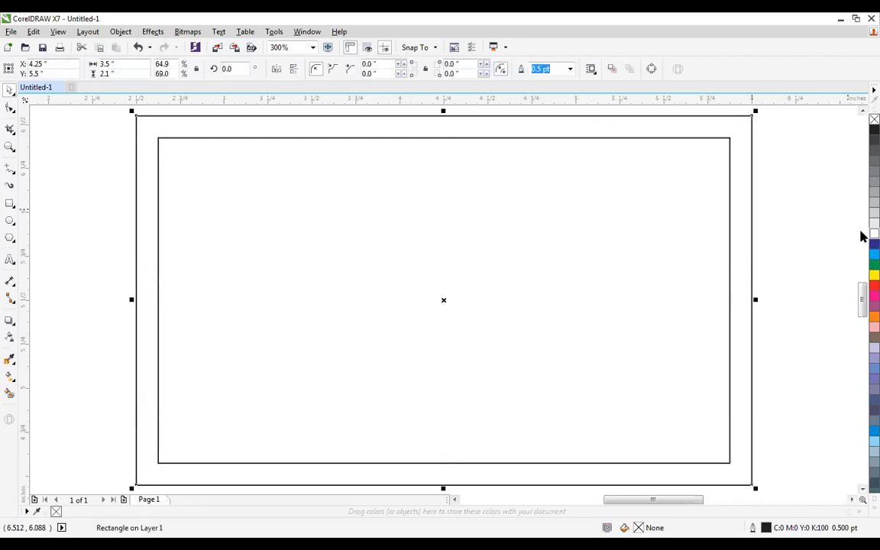
click(873, 285)
click(801, 164)
click(734, 139)
click(739, 138)
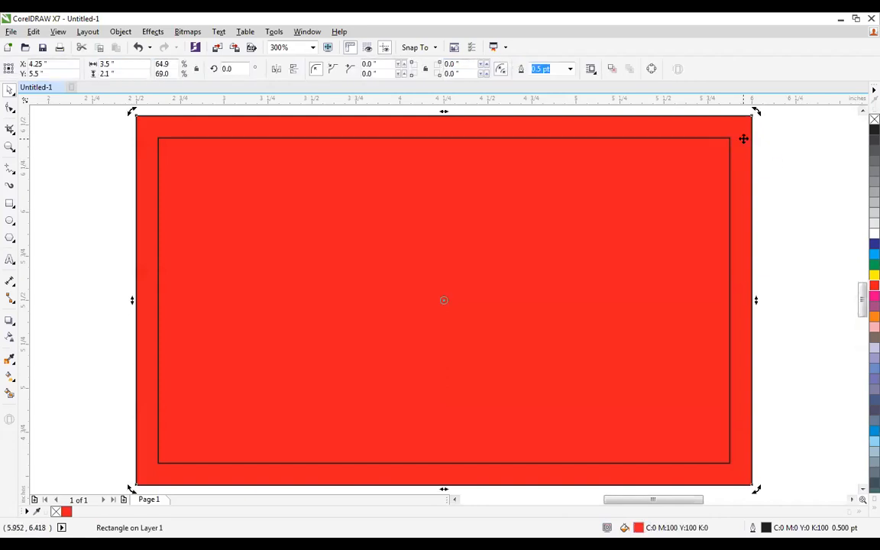
click(777, 181)
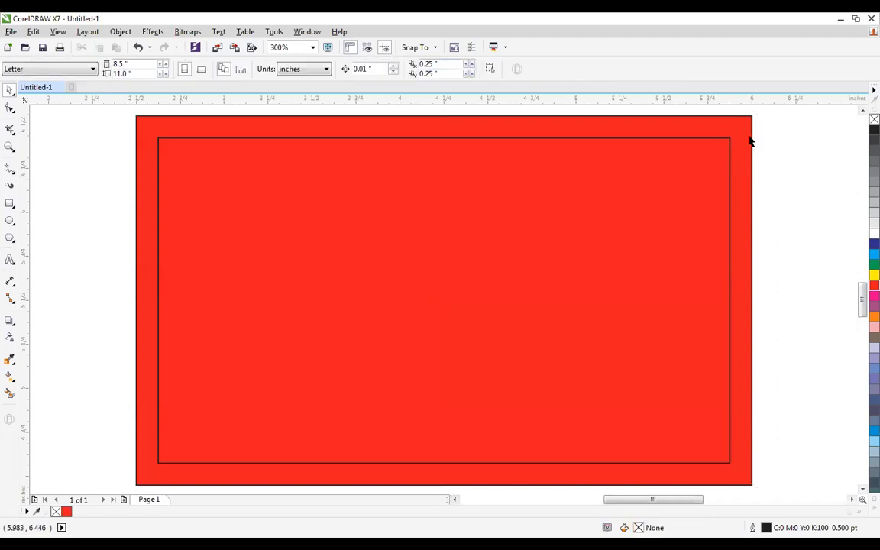
Step: Fill the inner rectangle with white and remove the outlines of both rectangles
click(727, 140)
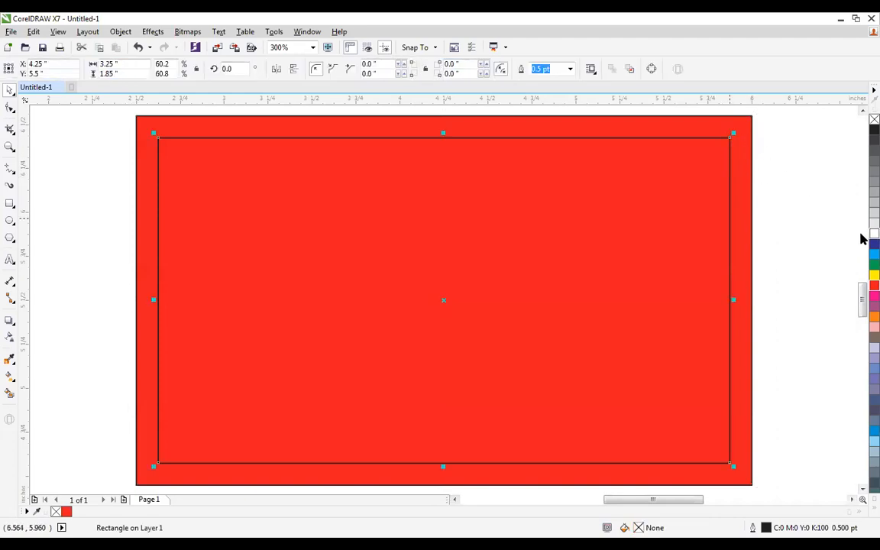
click(873, 232)
click(764, 136)
click(750, 134)
click(824, 162)
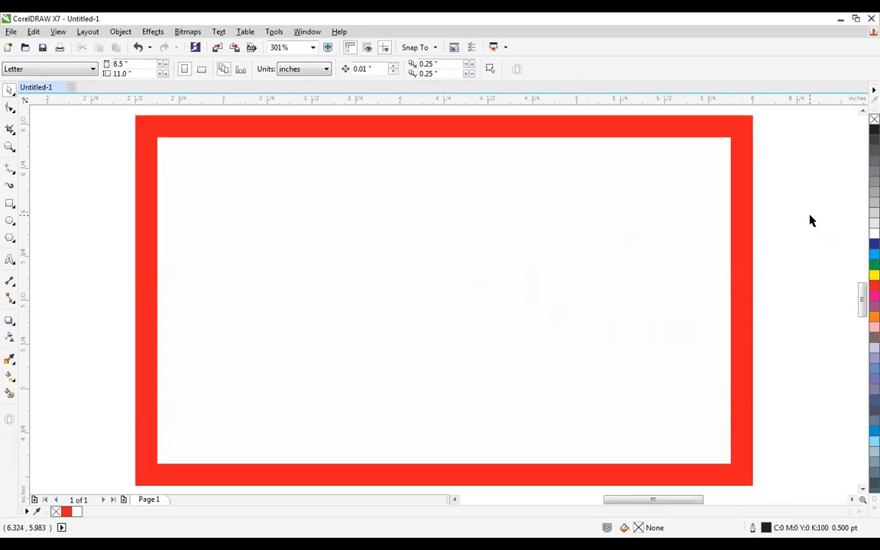
click(750, 177)
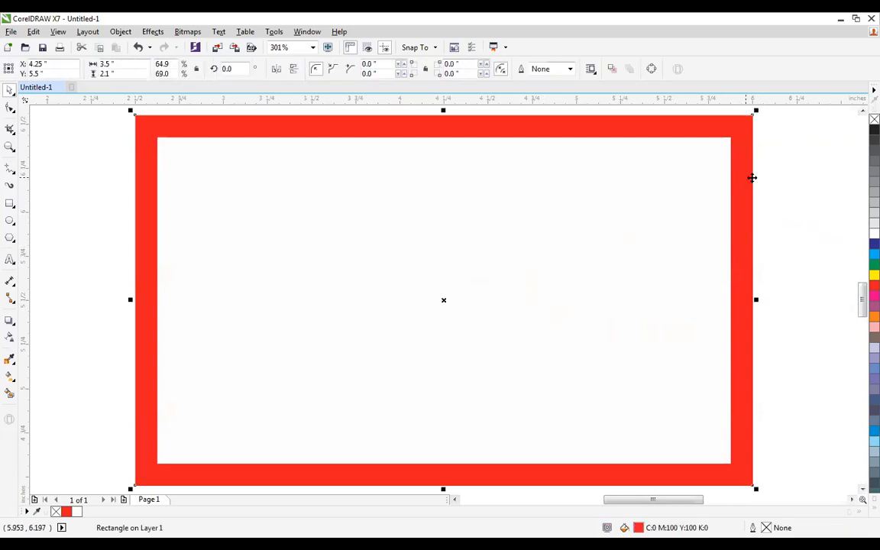
click(797, 157)
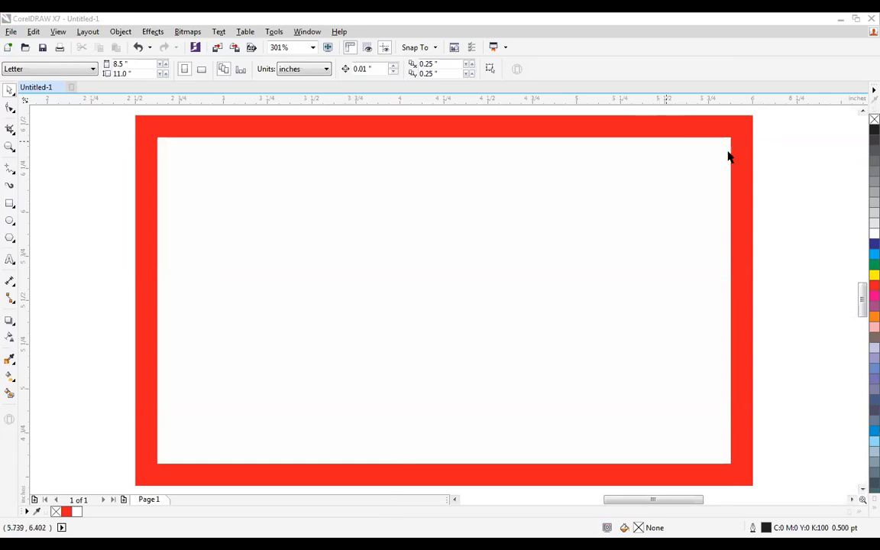
Step: Insert the green and black abstract background image and send it behind both rectangles
click(362, 323)
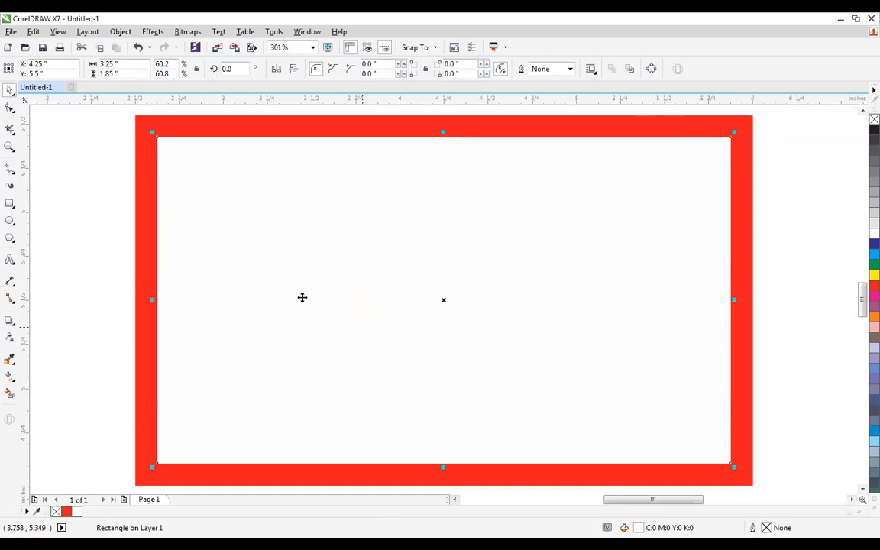
click(92, 183)
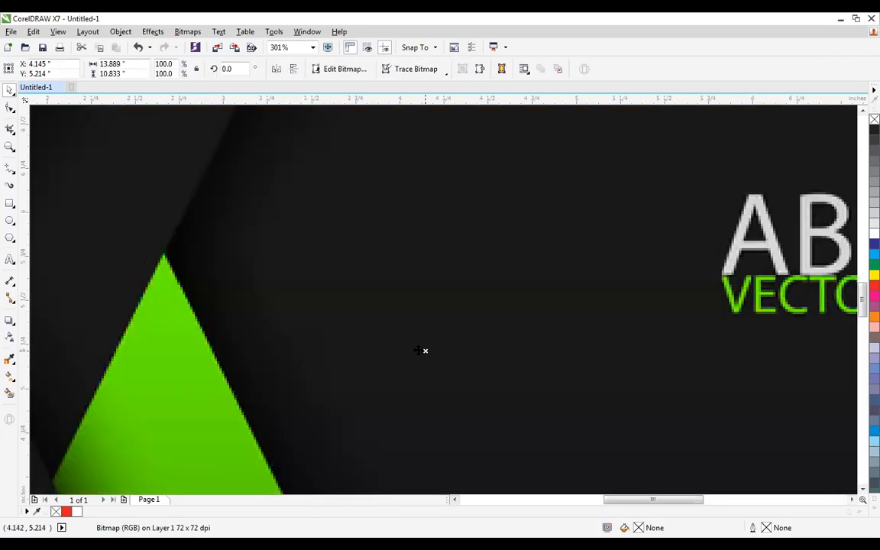
scroll(418, 350, down, 5)
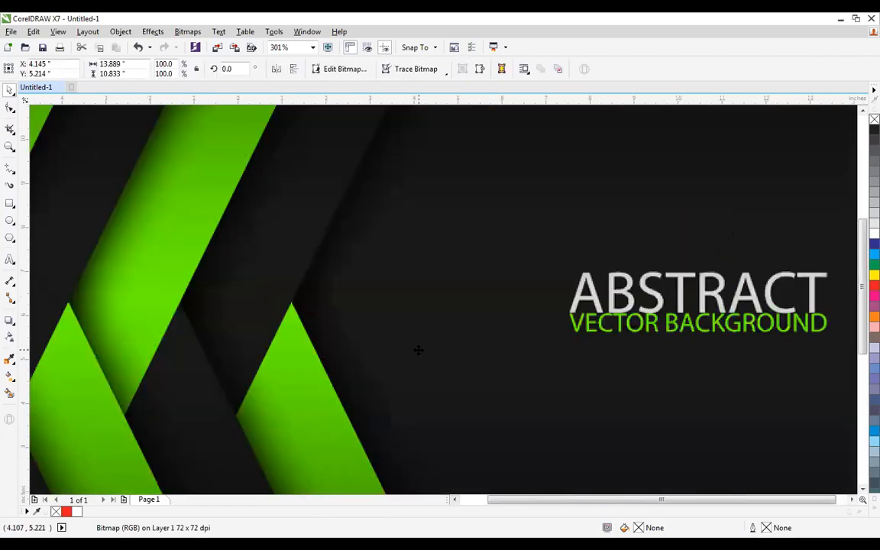
key(shift+Page_Down)
Step: Scale the background image down to about 38.6% and align its left edge with the red rectangle's left edge
key(F2)
drag(168, 188, 769, 408)
drag(578, 199, 445, 310)
drag(434, 310, 463, 330)
scroll(451, 334, up, 2)
key(F2)
drag(103, 164, 650, 456)
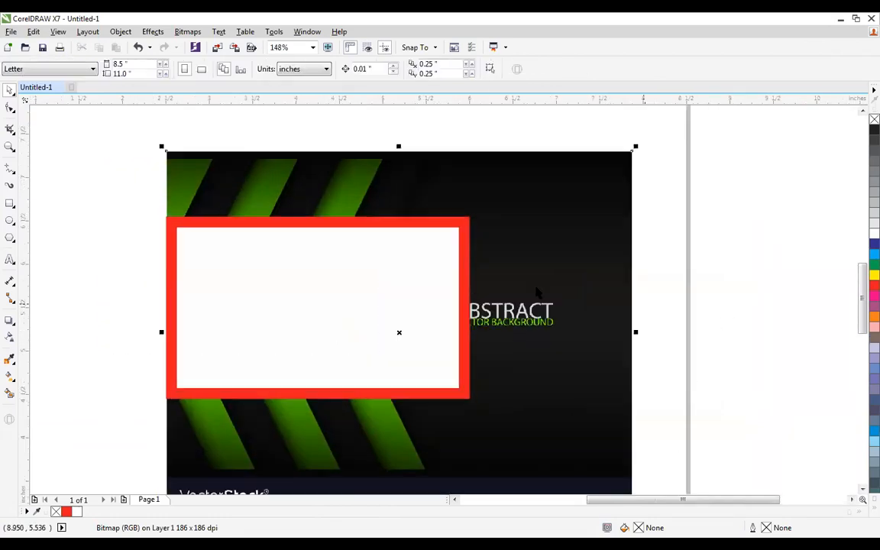
Step: Stretch the background image to about 6.23 inches wide and reduce its height to about 3.03 inches
key(Escape)
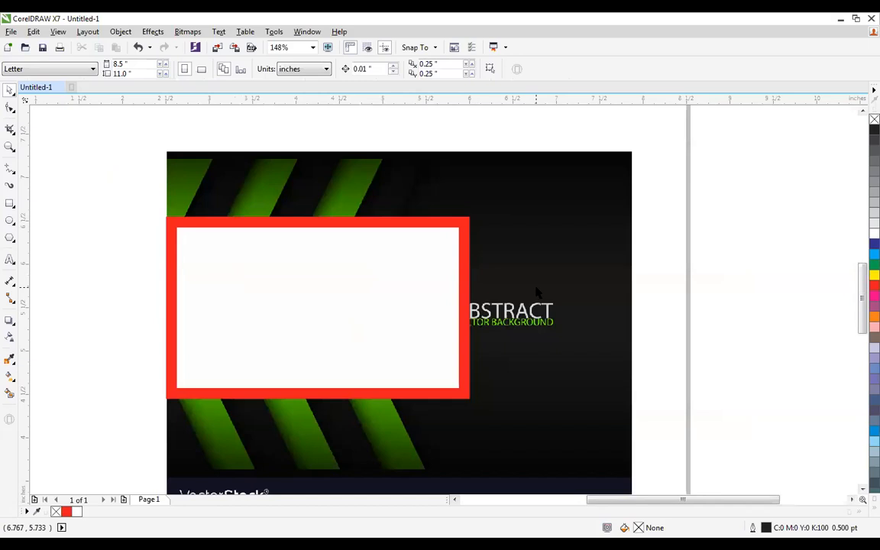
click(536, 290)
drag(635, 332, 726, 334)
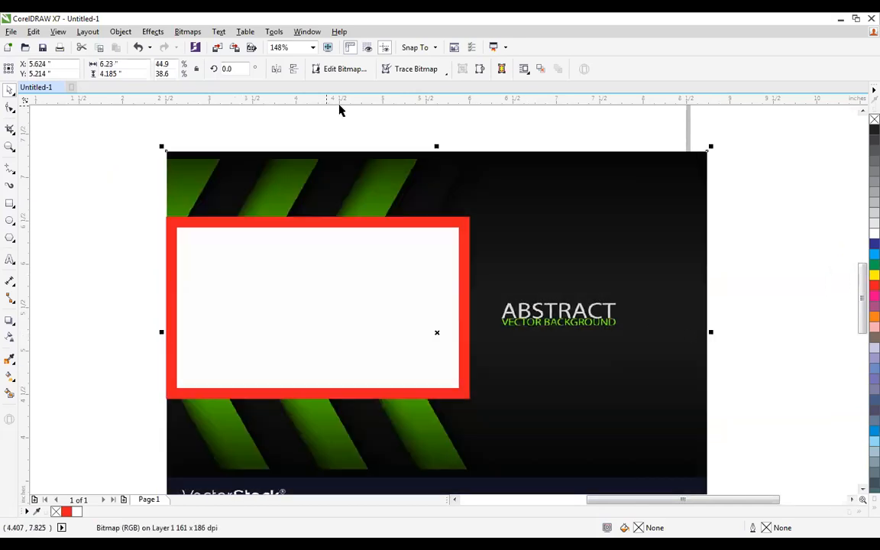
drag(436, 146, 432, 195)
key(F2)
drag(124, 173, 653, 457)
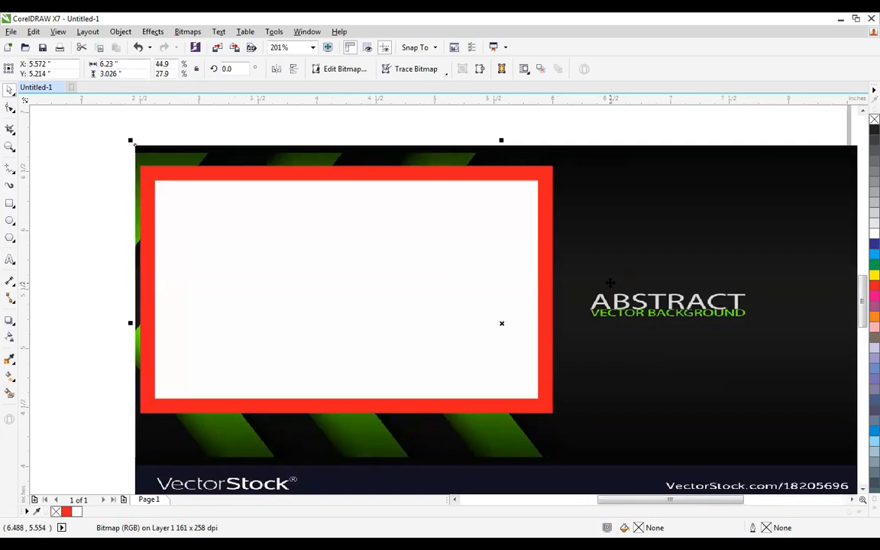
key(F4)
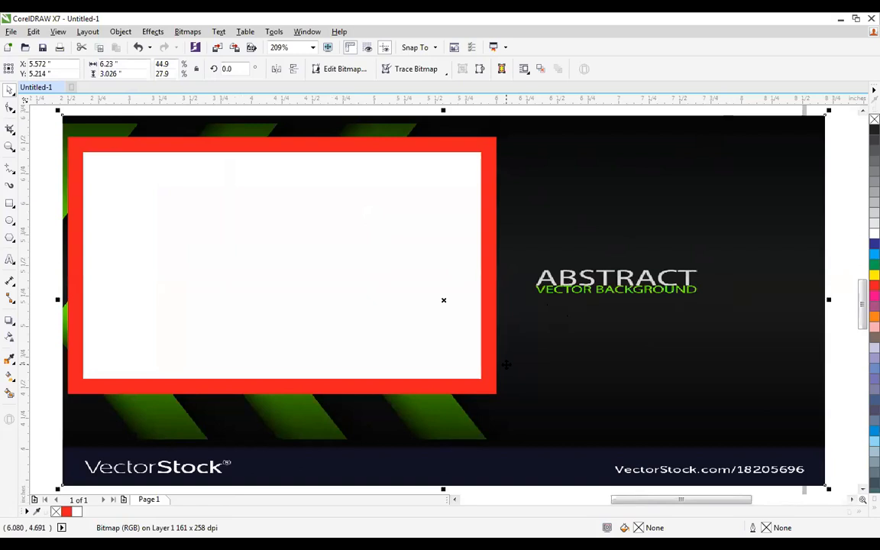
Step: Move the background image up until it is clear of the red and white rectangles
scroll(506, 365, down, 2)
drag(534, 343, 539, 198)
key(F2)
drag(334, 263, 647, 426)
scroll(550, 342, down, 1)
drag(551, 342, 555, 217)
key(F2)
drag(346, 127, 652, 300)
scroll(333, 224, down, 2)
scroll(289, 282, up, 2)
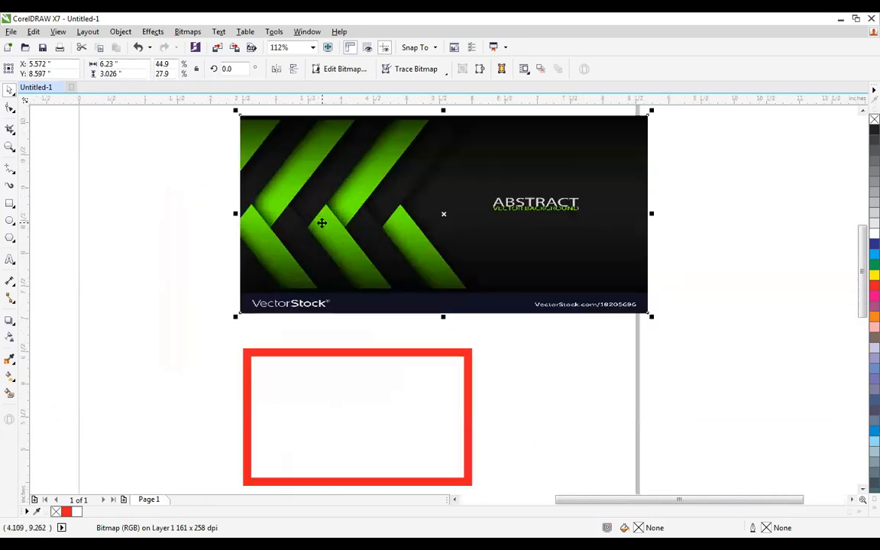
Step: Move the background image down behind the rectangles, at a vertical position of about 5.39 inches
drag(496, 394, 496, 404)
key(F2)
drag(156, 289, 660, 498)
drag(669, 345, 667, 350)
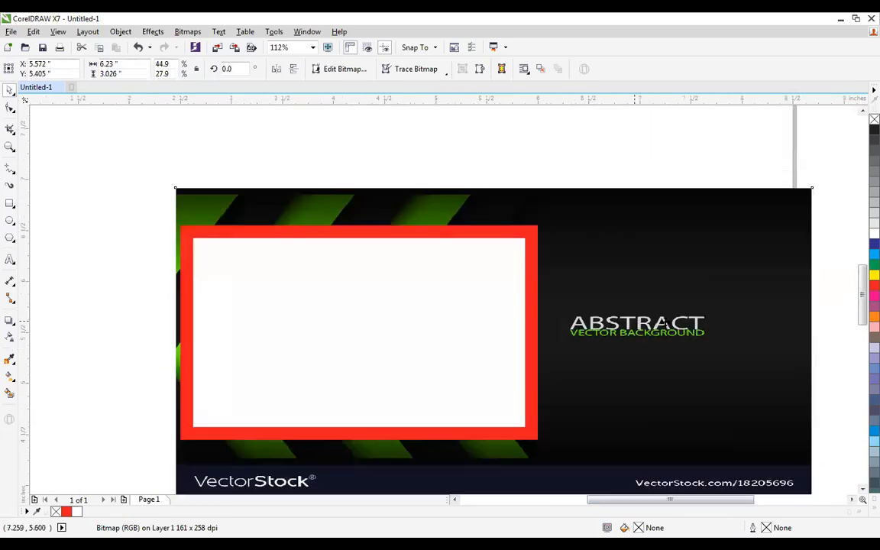
key(shift+F2)
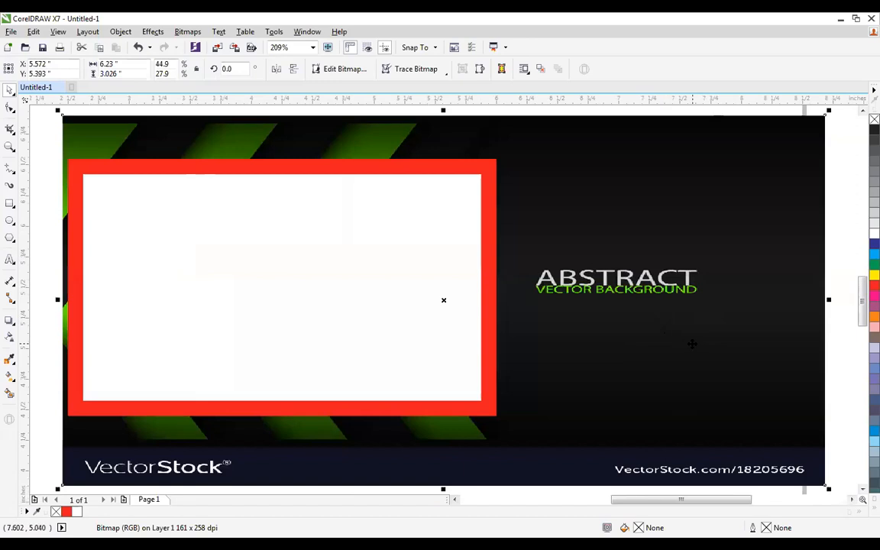
Step: Crop the right side of the background image to the red rectangle's right edge using the Shape tool
key(F10)
scroll(691, 344, down, 2)
drag(716, 205, 786, 445)
drag(755, 412, 598, 410)
Step: Crop the bottom, top and left sides of the background image to match the red rectangle's edges
drag(357, 440, 643, 373)
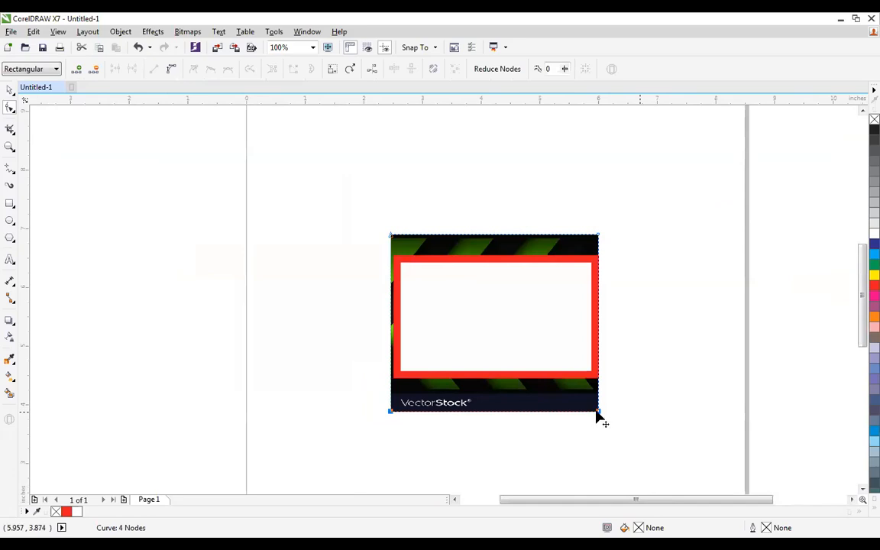
drag(598, 415, 598, 377)
drag(358, 204, 654, 286)
drag(600, 236, 599, 256)
drag(359, 224, 432, 419)
drag(392, 377, 405, 382)
key(space)
key(shift+F2)
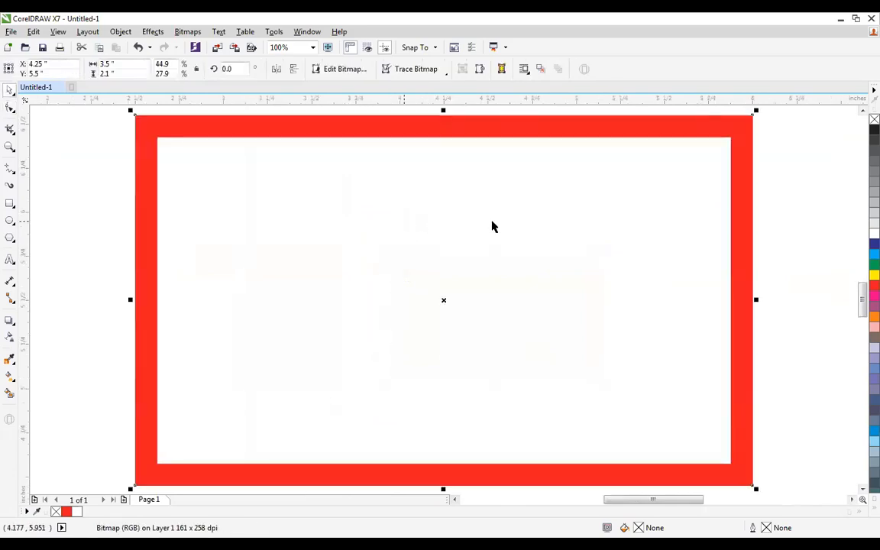
Step: Remove the fills from the outer red and inner white rectangles, leaving a white outline on the inner rectangle
click(771, 252)
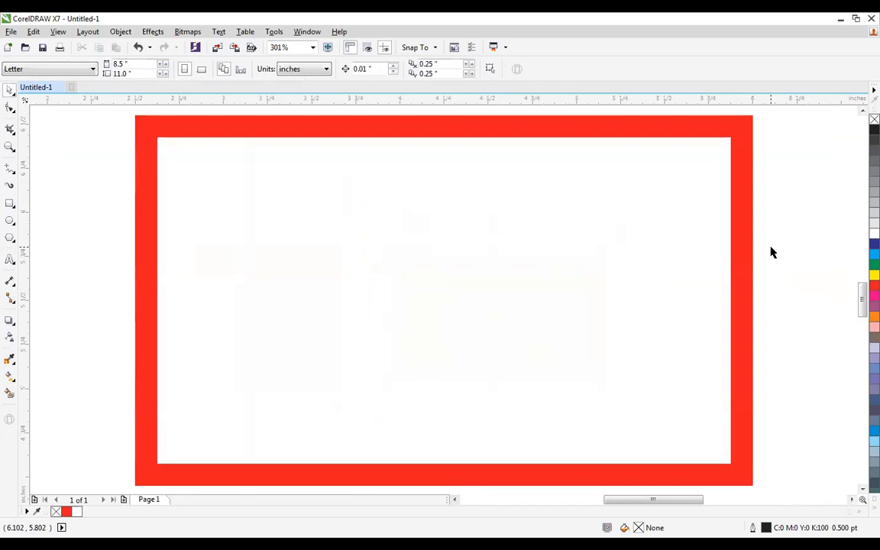
click(742, 274)
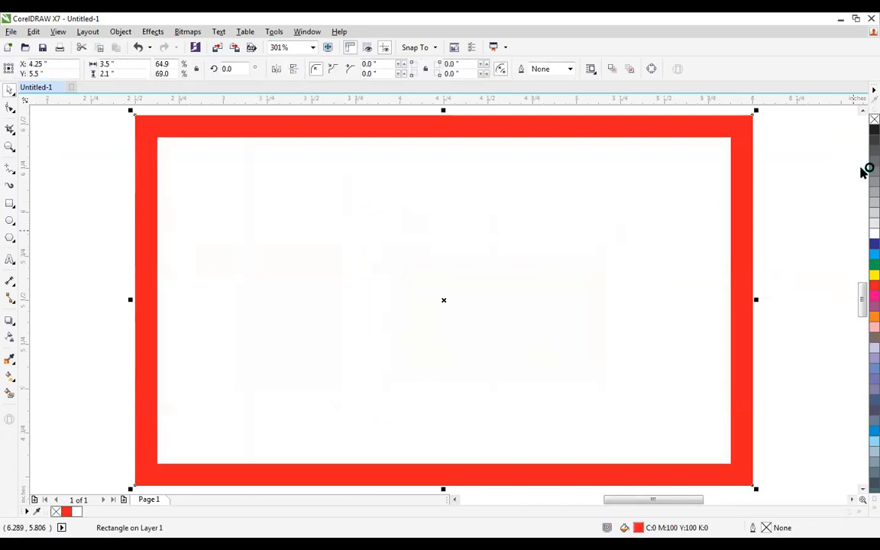
click(873, 120)
click(632, 263)
click(873, 120)
click(785, 238)
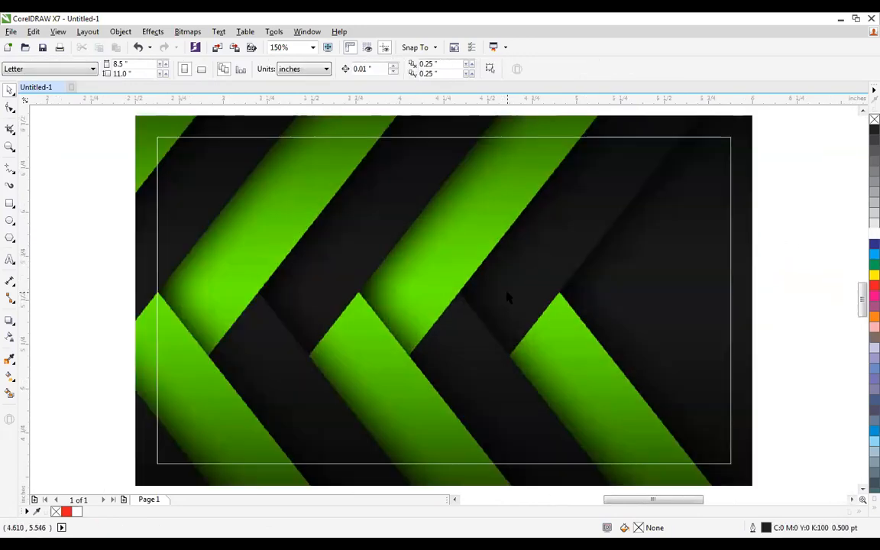
Step: Undo the fill removals and the cropping of the background image to restore the full image behind the rectangles
key(ctrl+z)
key(ctrl+z)
key(ctrl+z)
key(ctrl+z)
key(ctrl+z)
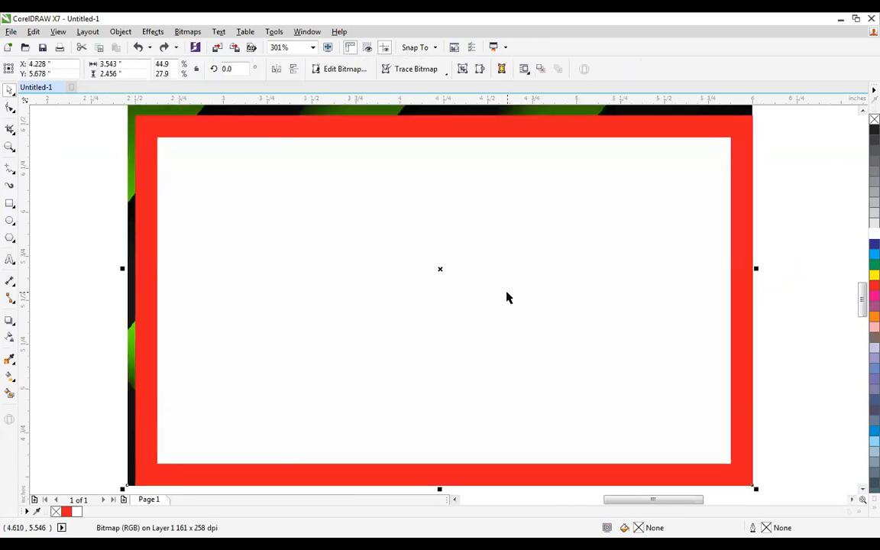
key(Escape)
scroll(506, 296, down, 1)
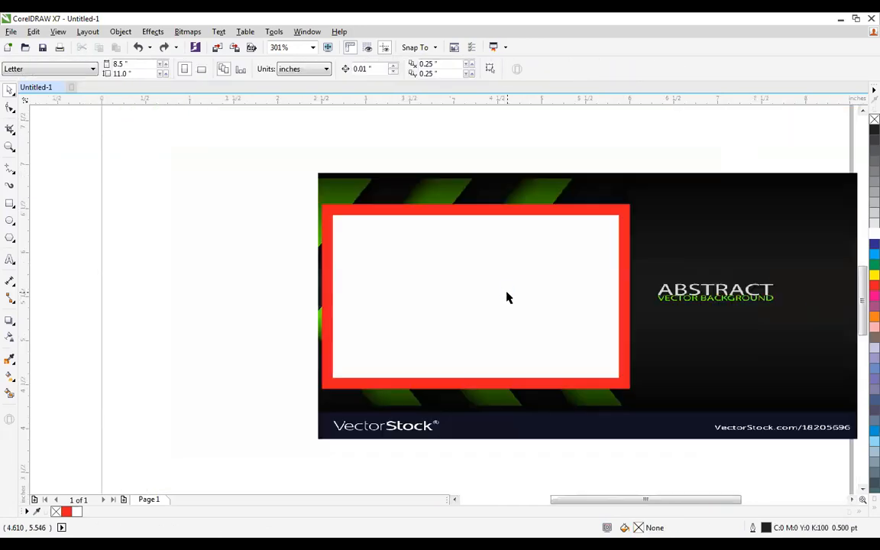
Step: PowerClip the green and black background image inside the outer red rectangle
key(F4)
click(570, 242)
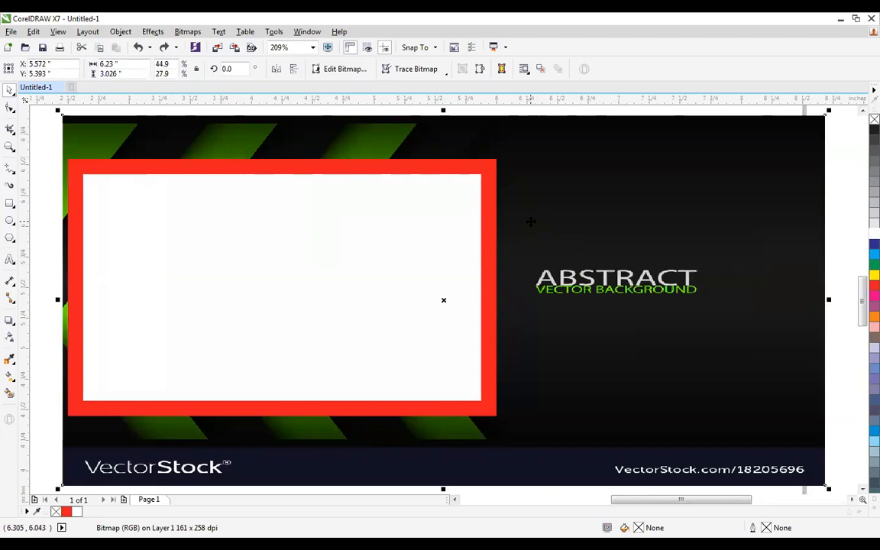
scroll(530, 222, down, 2)
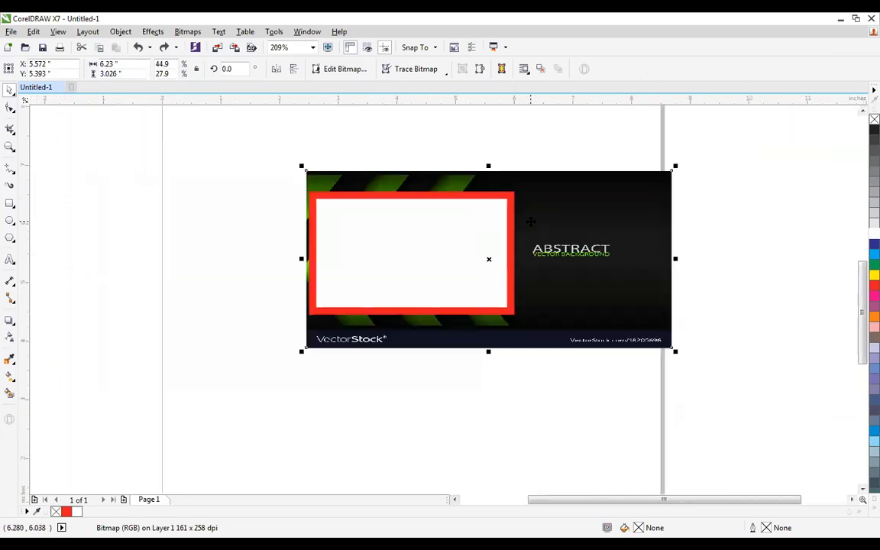
right_click(554, 220)
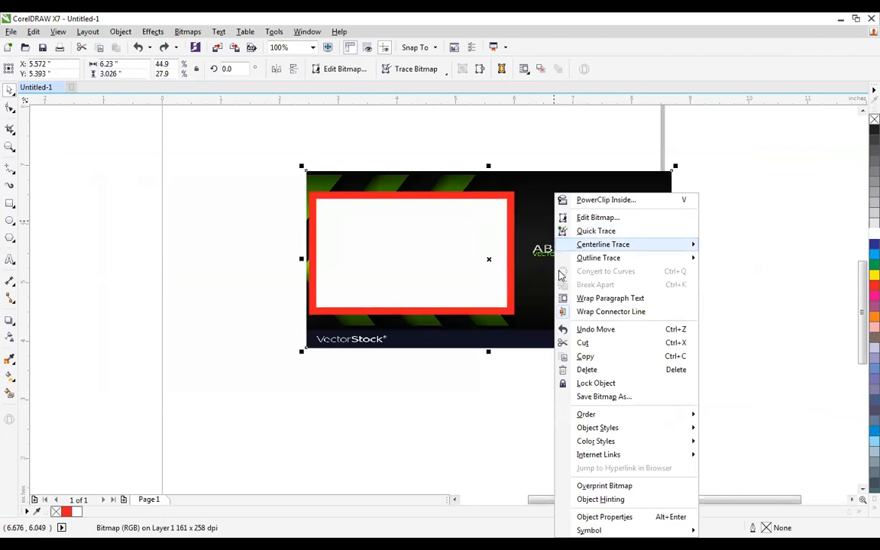
click(558, 235)
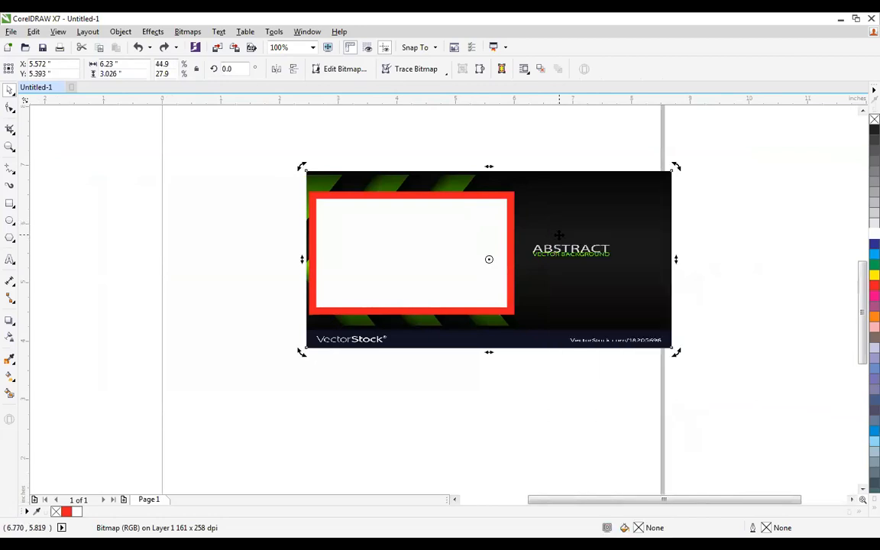
right_click(566, 227)
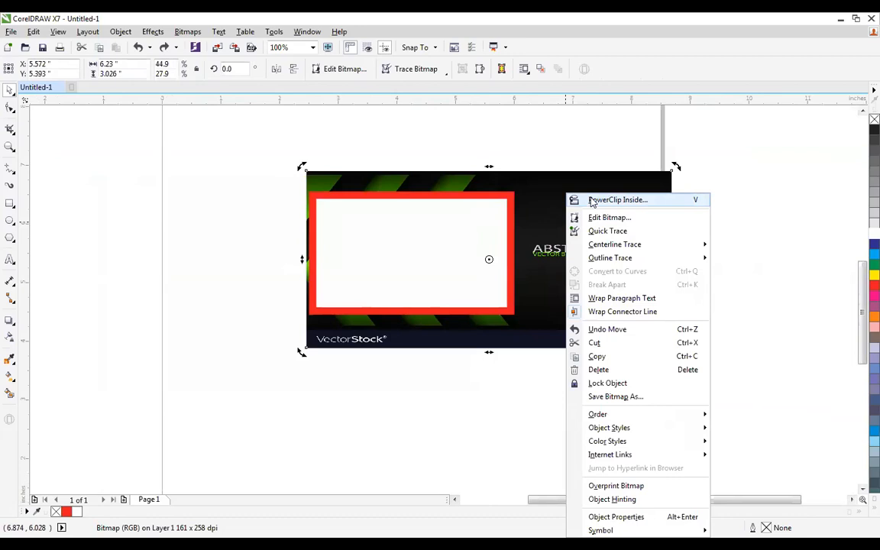
click(592, 201)
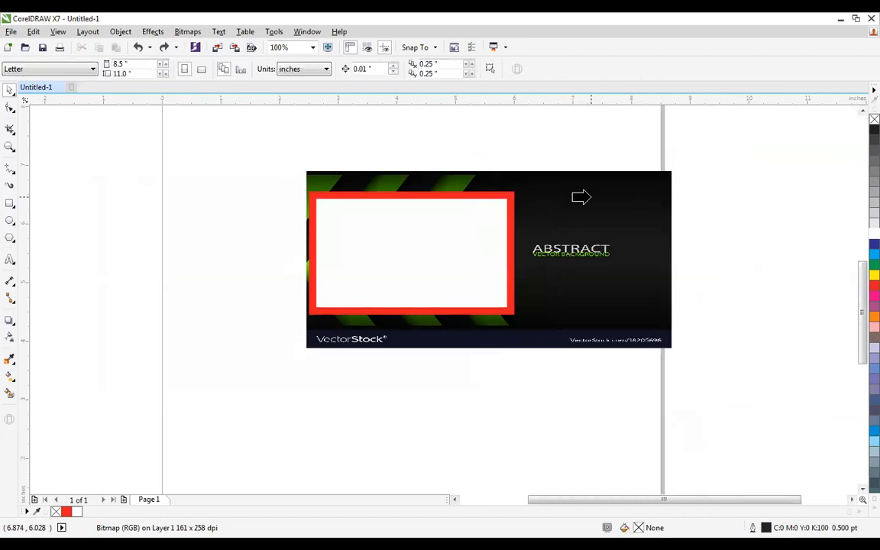
click(453, 195)
Step: Remove the inner rectangle's white fill and set its hairline outline to white
drag(273, 173, 635, 359)
click(432, 269)
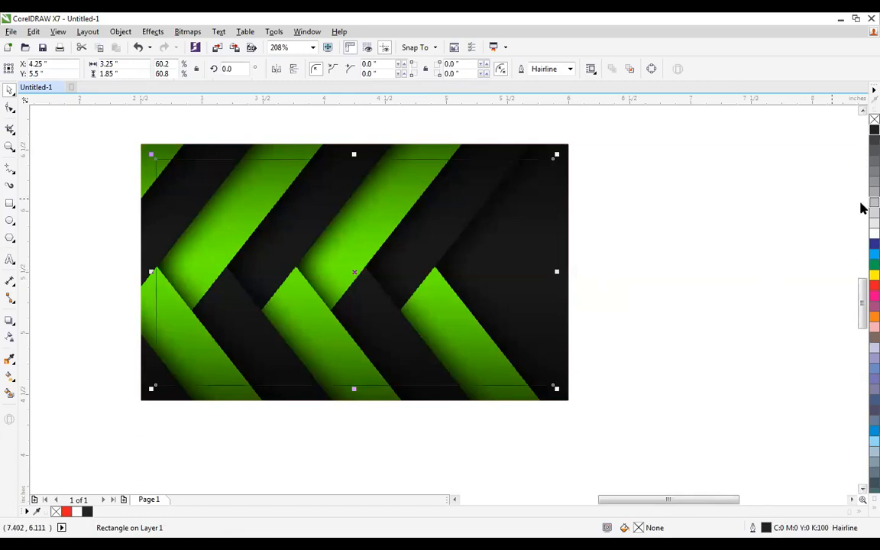
right_click(871, 233)
click(665, 249)
scroll(668, 255, down, 1)
key(F4)
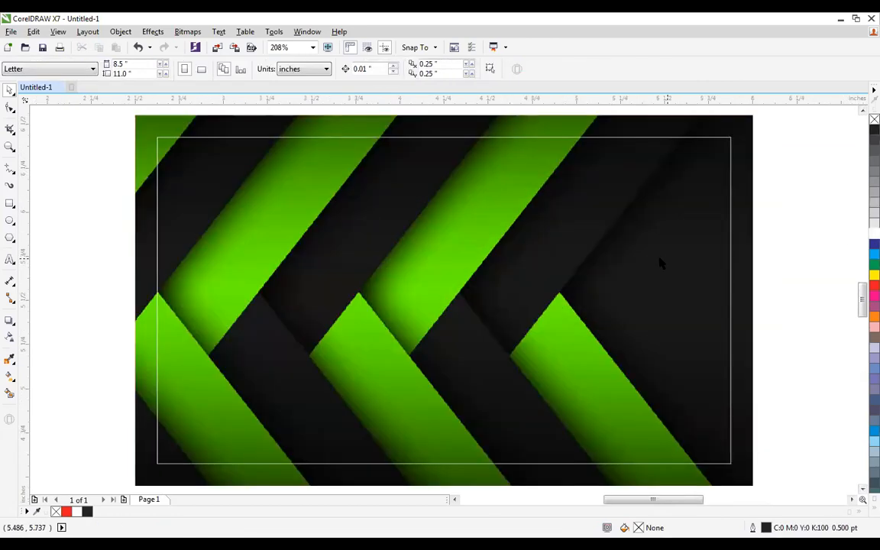
scroll(535, 256, down, 1)
scroll(534, 256, up, 1)
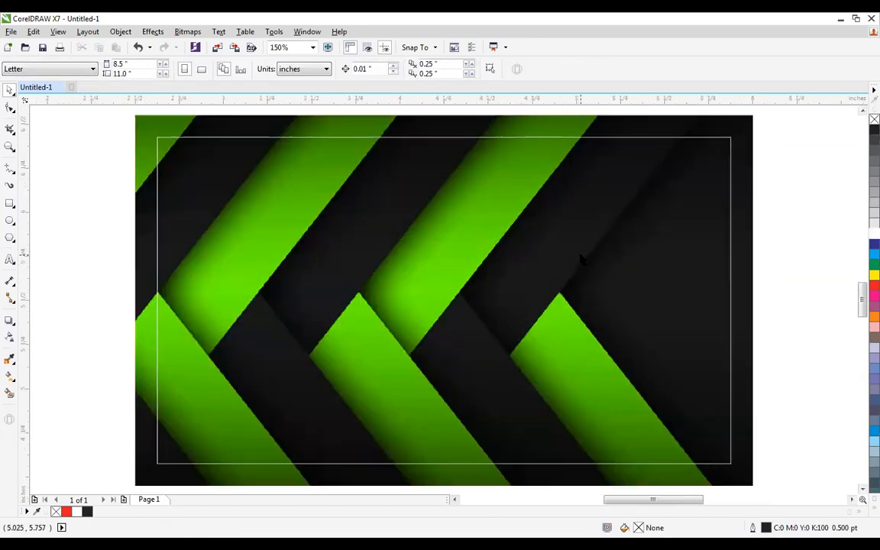
scroll(519, 259, down, 1)
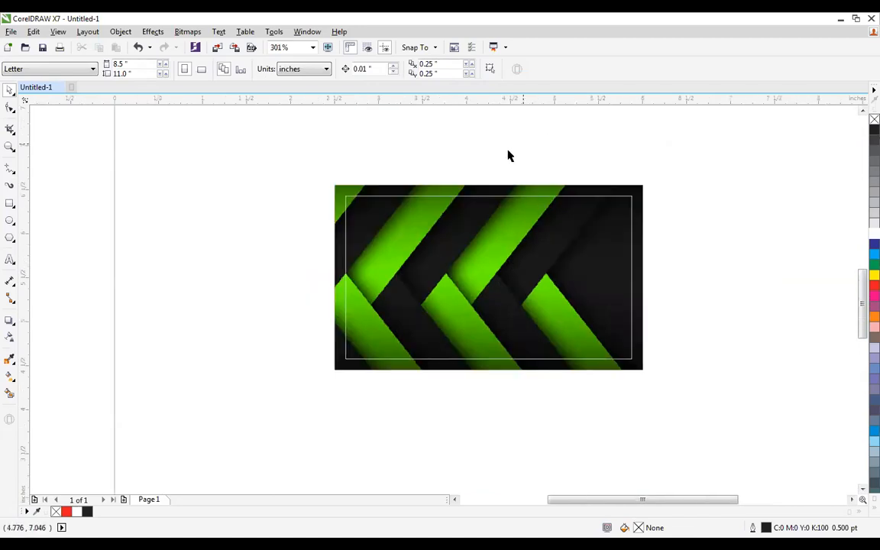
click(404, 193)
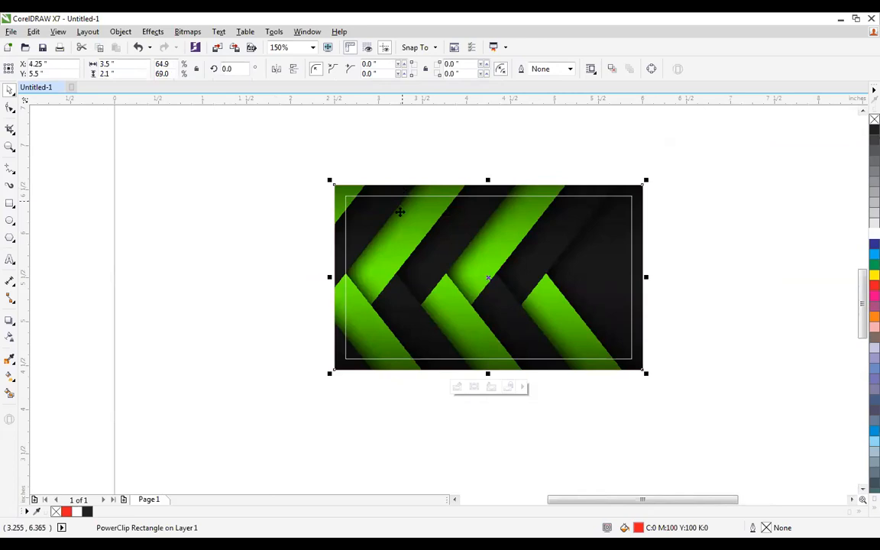
click(359, 169)
click(369, 196)
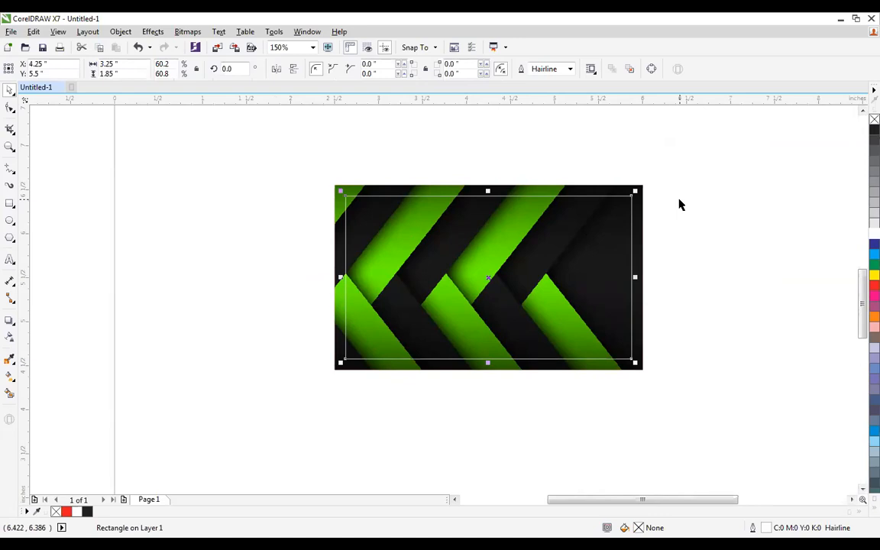
Step: Undo the inner rectangle's outline and fill changes and the PowerClip of the background image
key(ctrl+z)
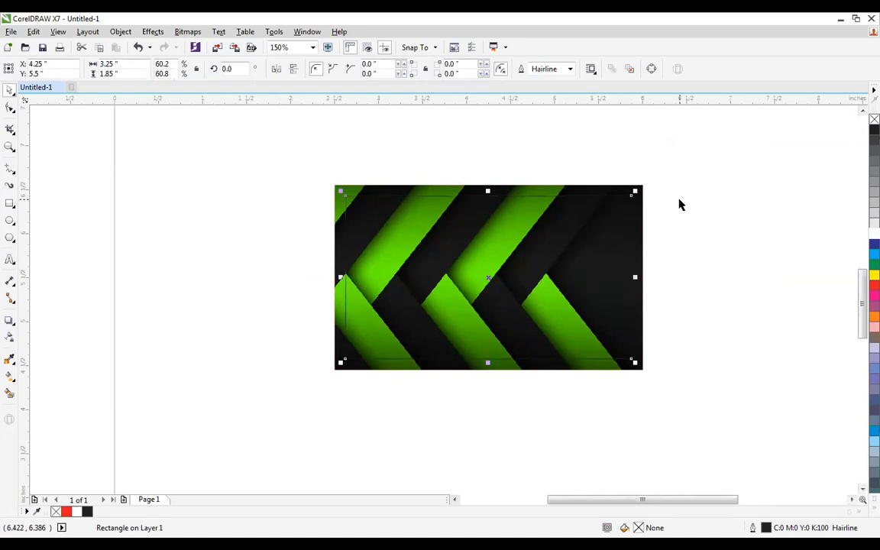
key(ctrl+z)
key(ctrl+z)
key(ctrl+z)
click(671, 199)
click(669, 197)
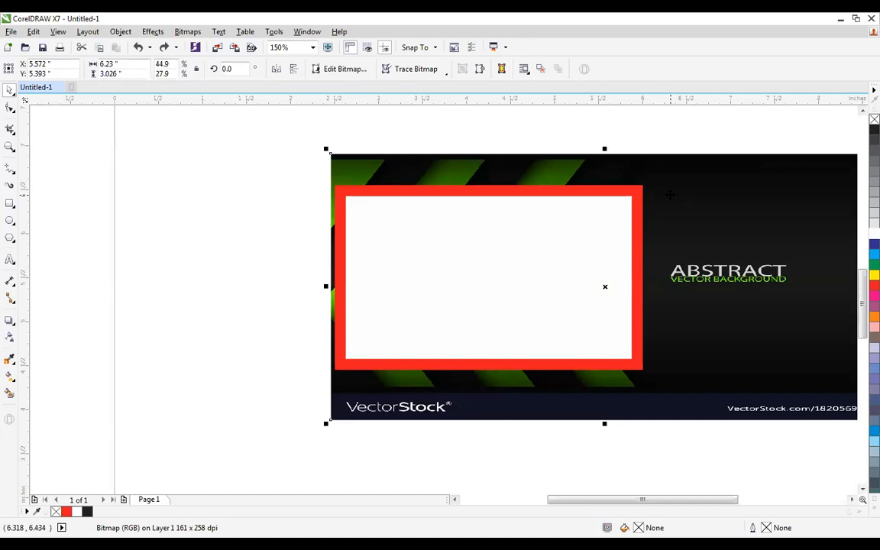
right_click(669, 195)
click(666, 174)
right_click(668, 172)
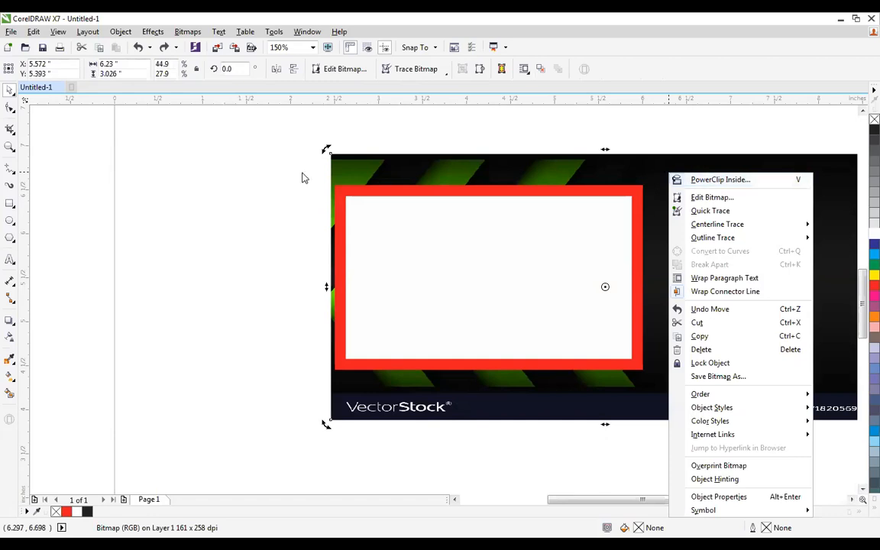
click(272, 179)
click(256, 182)
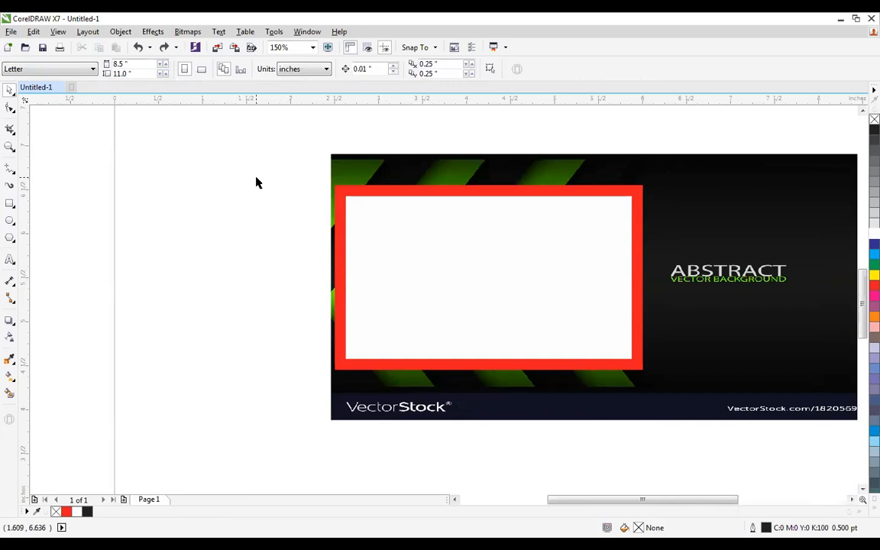
click(154, 32)
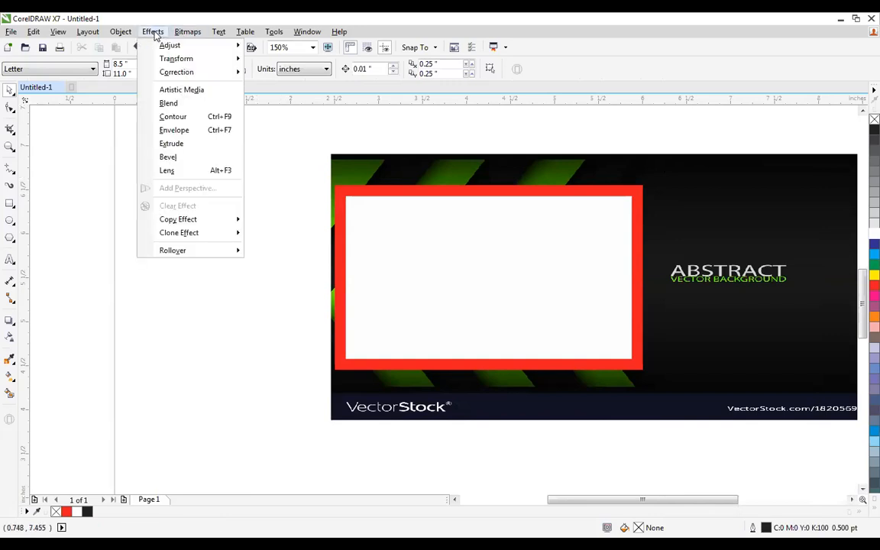
mouse_move(187, 32)
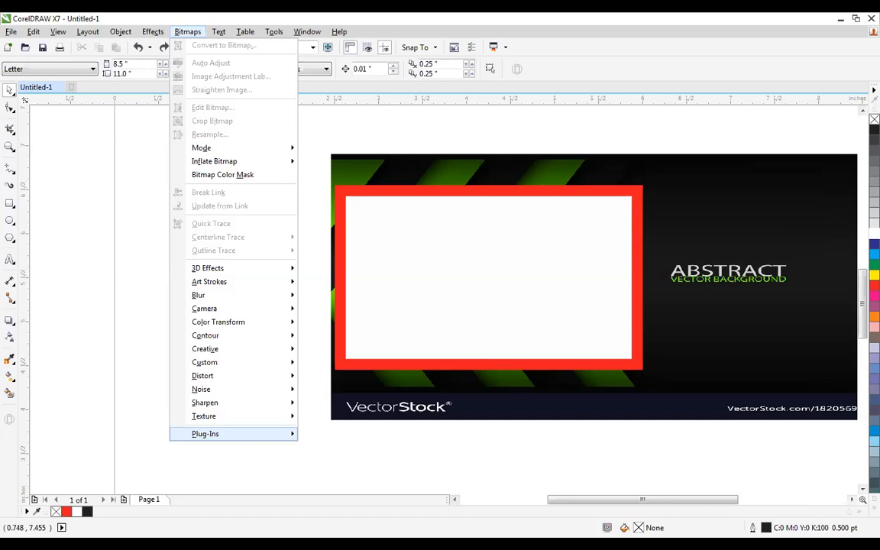
key(Escape)
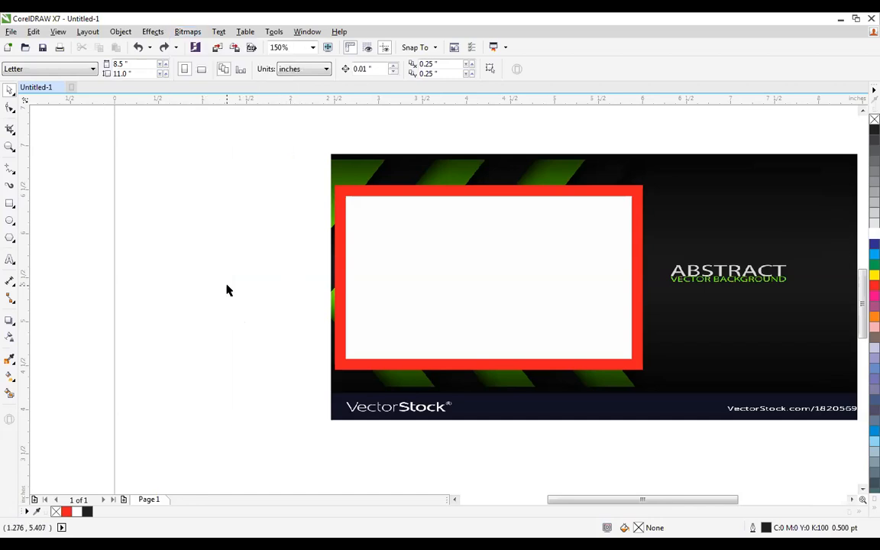
Step: Delete the green and black abstract background image, keeping the red and white rectangles
click(539, 178)
key(Escape)
click(542, 190)
key(ctrl+z)
click(527, 139)
click(547, 164)
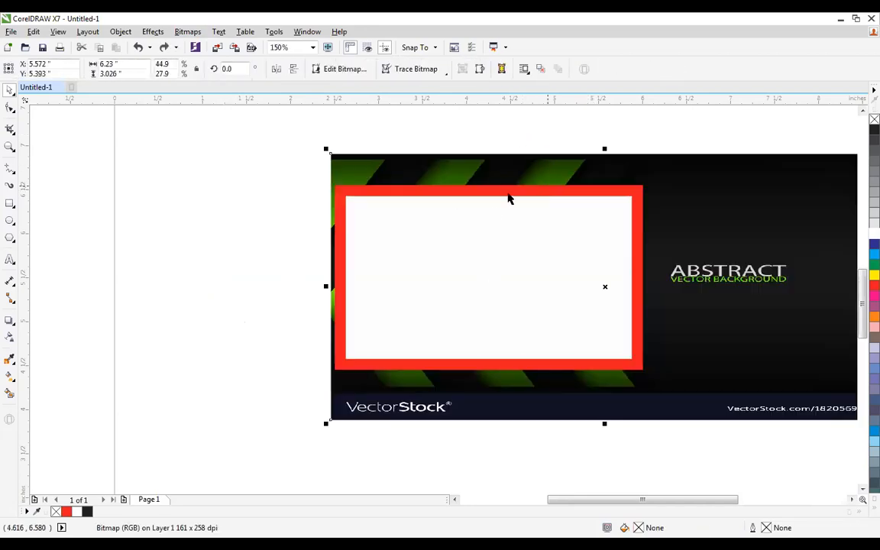
key(Delete)
scroll(314, 172, down, 1)
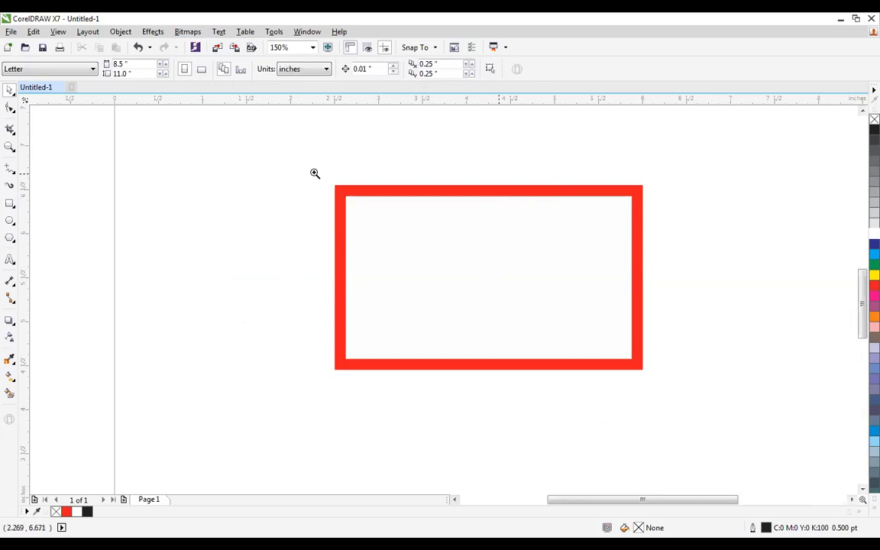
Step: Draw a circle about 1.52 inches in diameter over the upper-left corner of the red rectangle
key(F4)
scroll(315, 178, down, 1)
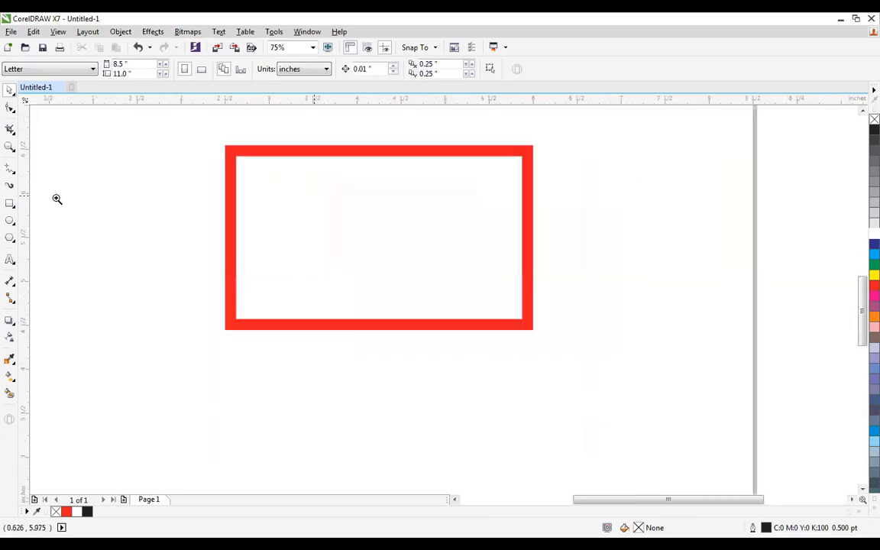
click(10, 220)
key(space)
mouse_move(150, 215)
mouse_down()
mouse_move(253, 173)
mouse_move(246, 169)
mouse_up()
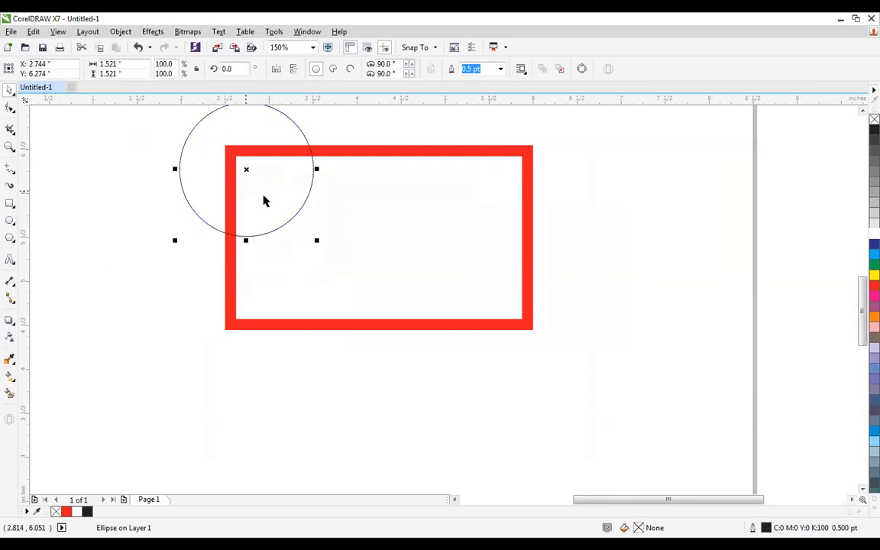
click(608, 182)
Step: Fill the circle with light grey and remove its outline
click(294, 123)
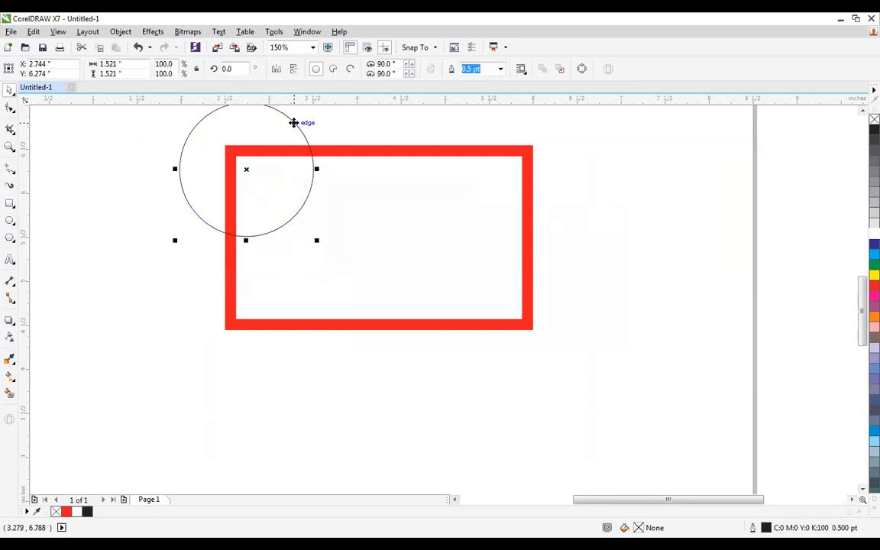
click(869, 221)
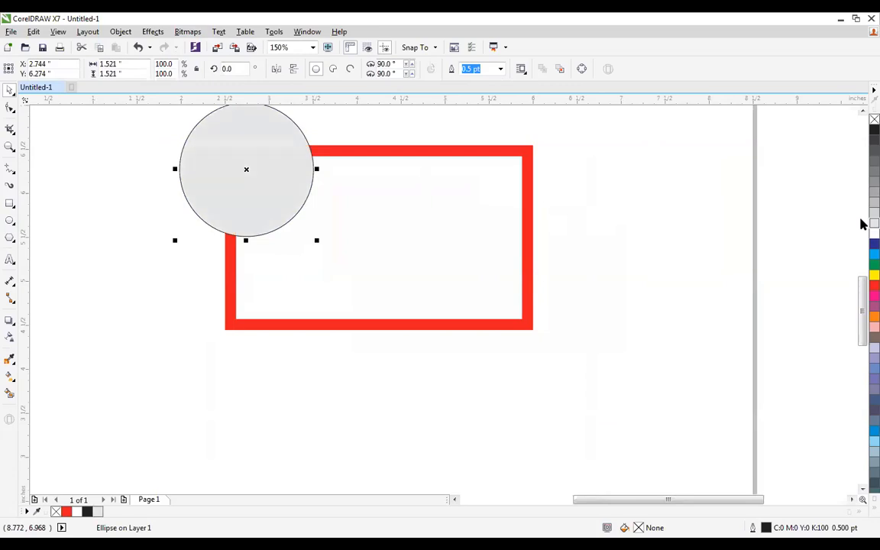
right_click(873, 119)
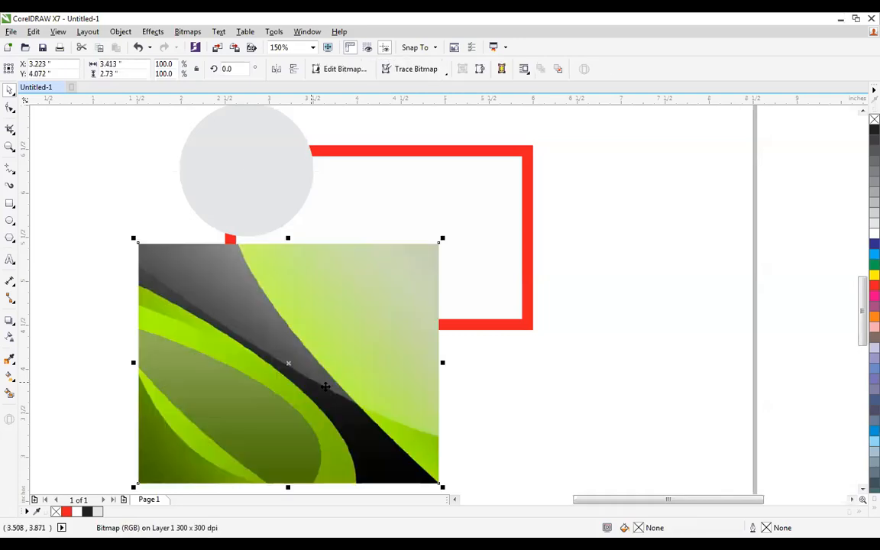
Step: Move the green and grey abstract image clear of the circle, to about X 5.99, Y 5.3 inches
key(F4)
drag(338, 403, 302, 231)
scroll(302, 231, down, 2)
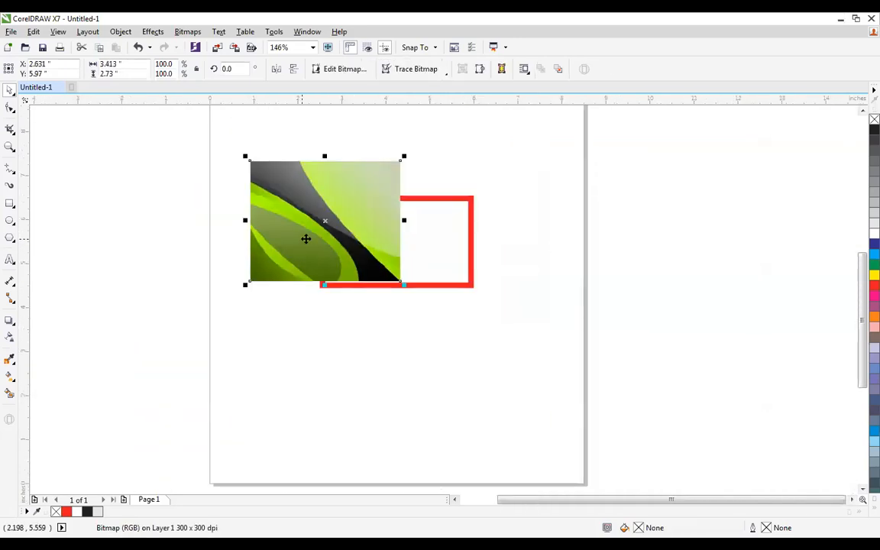
key(shift+Page_Down)
drag(243, 151, 557, 345)
drag(639, 228, 667, 215)
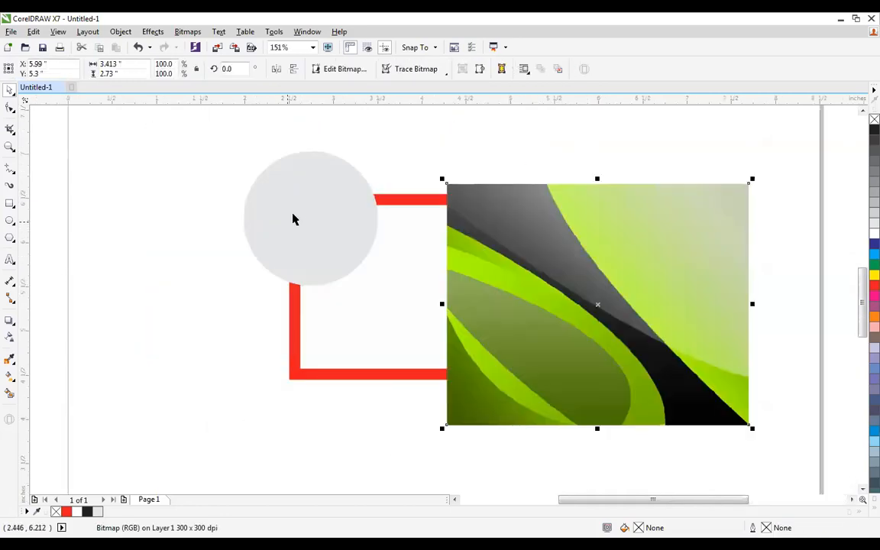
Step: Move the abstract image over the circle at about X 3.0, Y 6.12 inches and send it to the back
drag(569, 300, 303, 229)
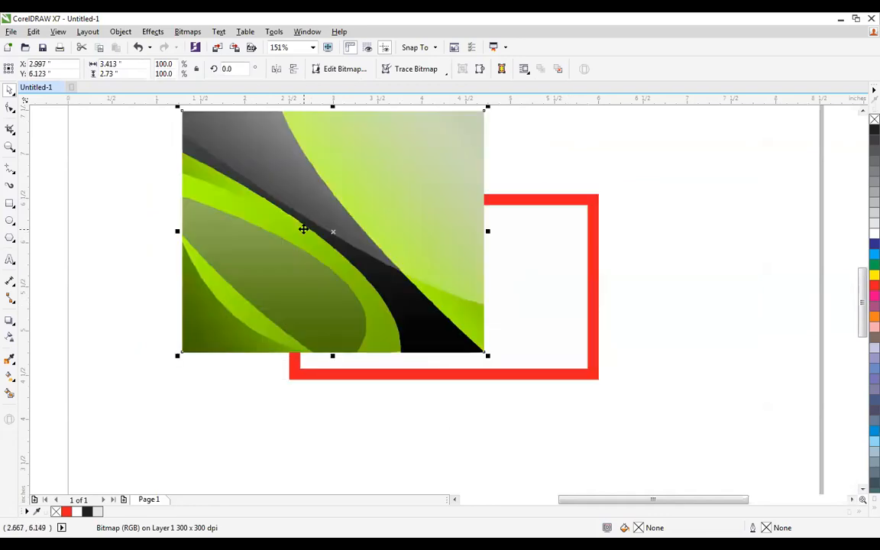
key(shift+Page_Down)
click(149, 166)
click(221, 170)
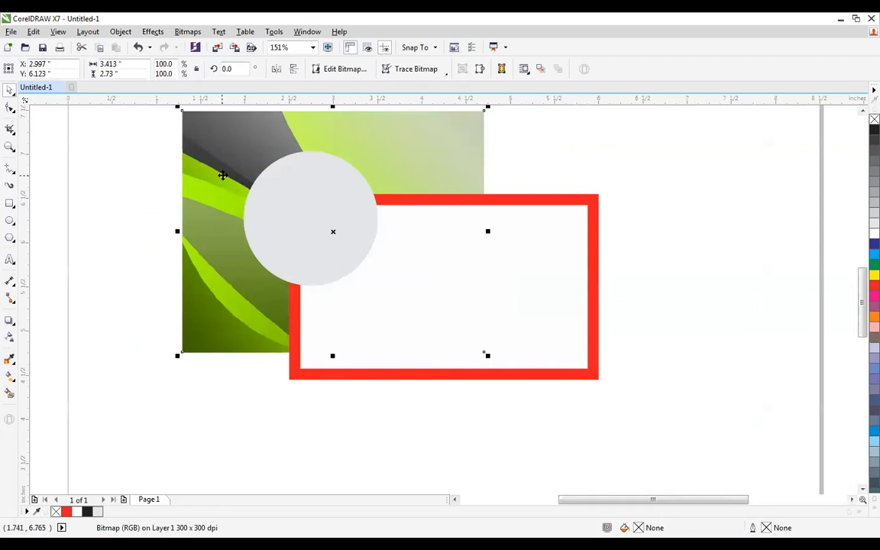
Step: PowerClip the green and grey abstract image inside the grey circle
right_click(227, 168)
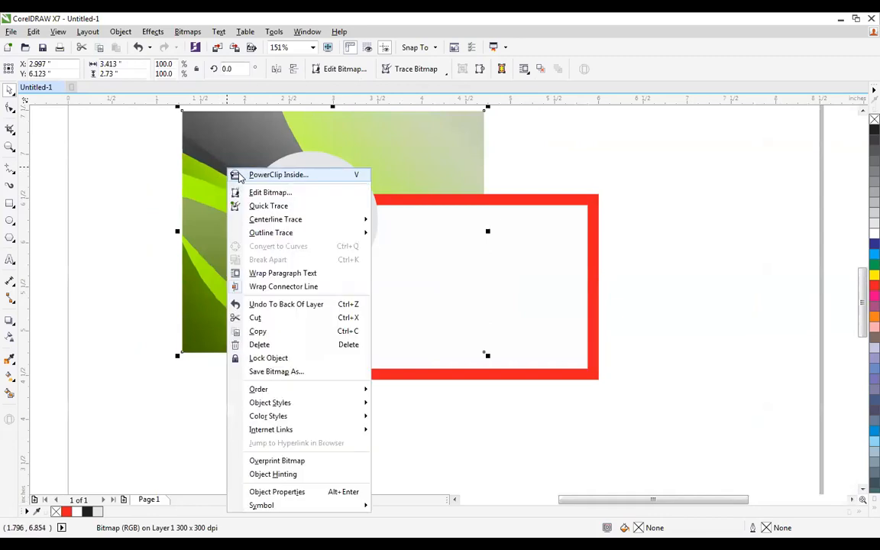
click(239, 176)
click(254, 188)
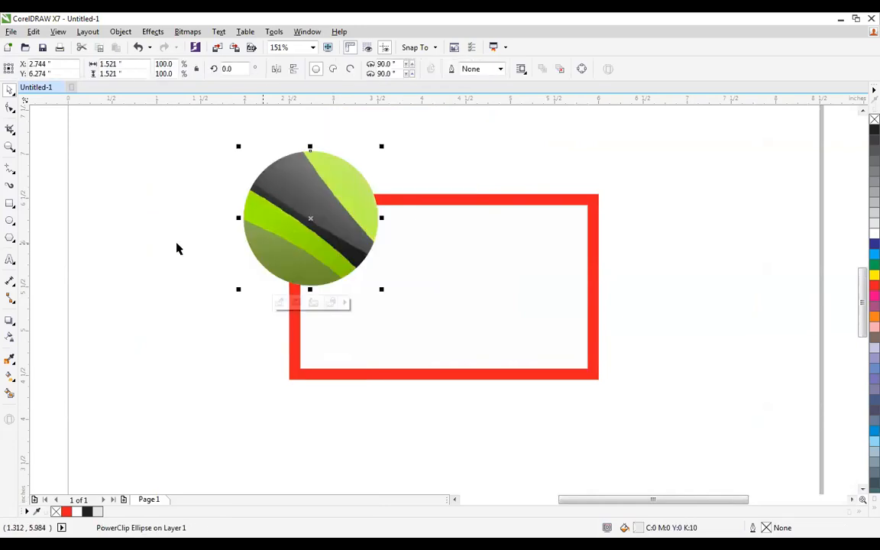
key(F2)
drag(206, 131, 567, 350)
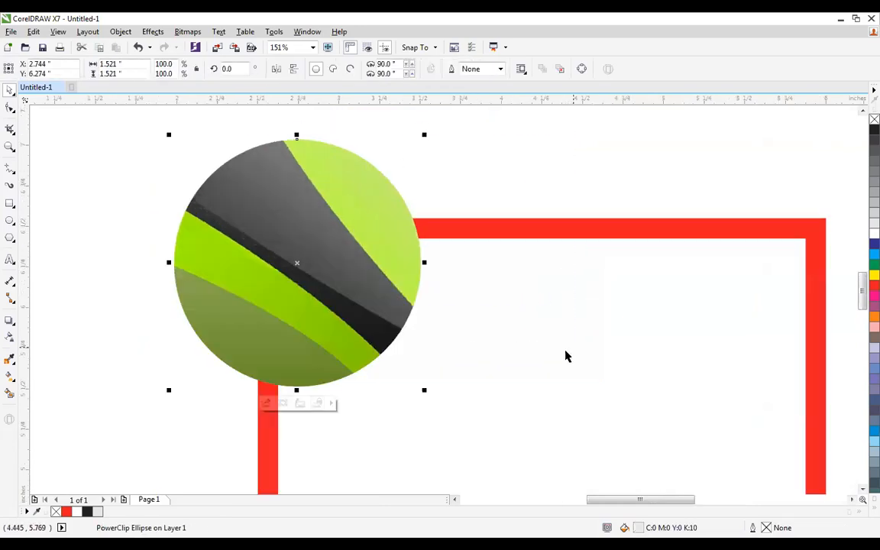
scroll(507, 312, down, 2)
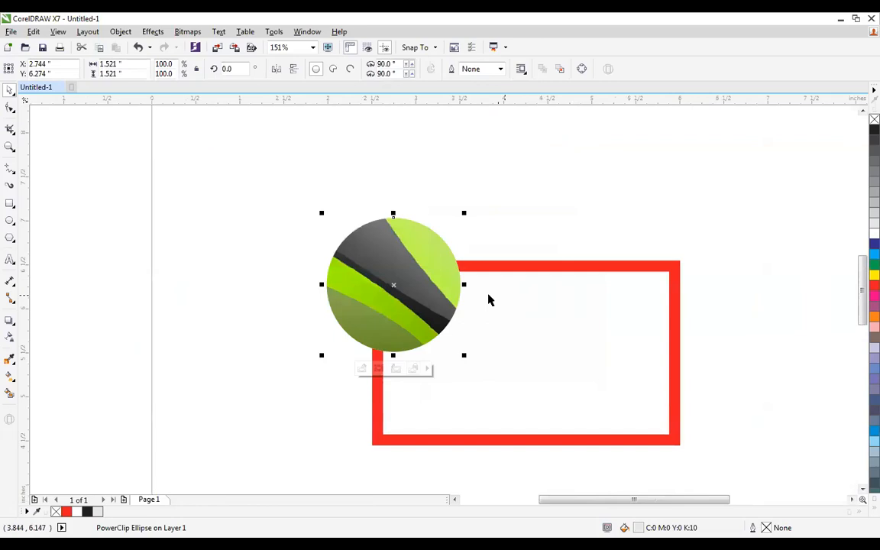
Step: Add a horizontal guideline at Y 6.55 inches and a vertical one at about X 2.5 inches, along the red rectangle's edges
click(487, 208)
drag(496, 99, 493, 260)
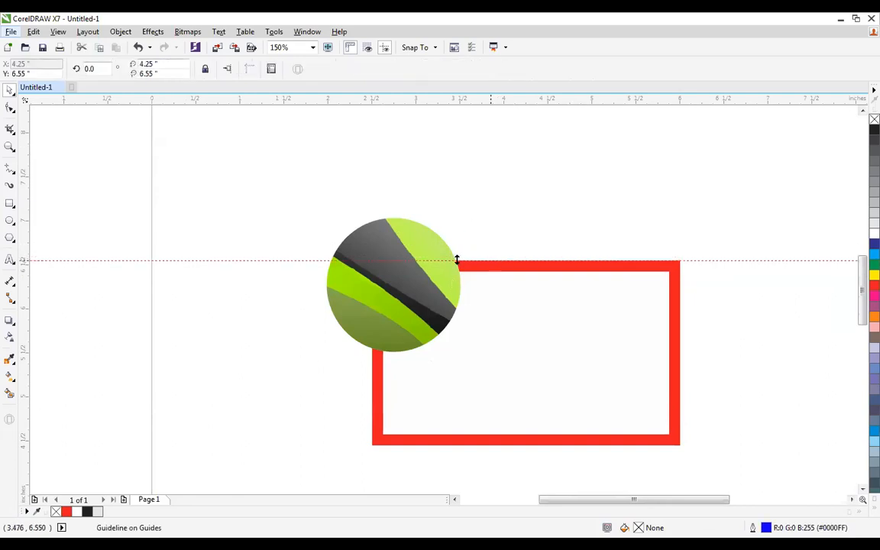
drag(28, 161, 373, 244)
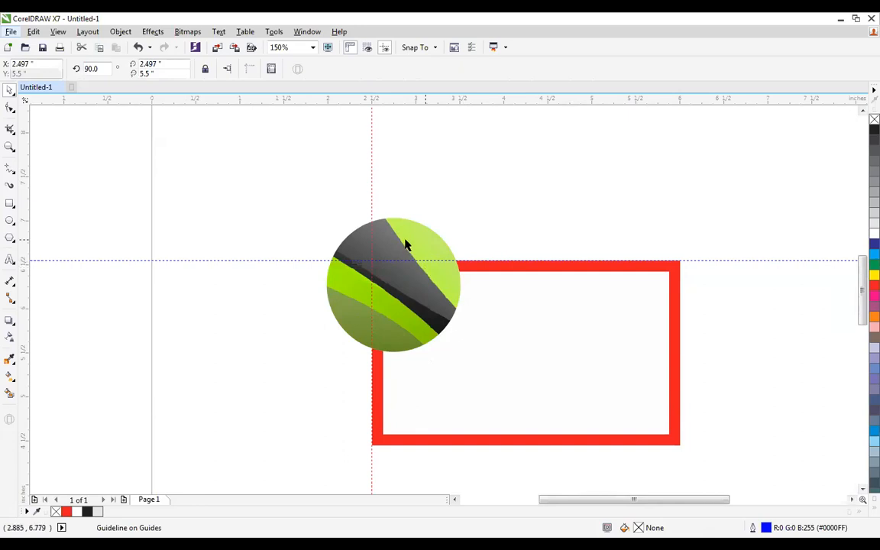
Step: PowerClip the image-filled circle inside the red rectangle so it is trimmed at the card's upper-left corner
click(405, 240)
right_click(405, 240)
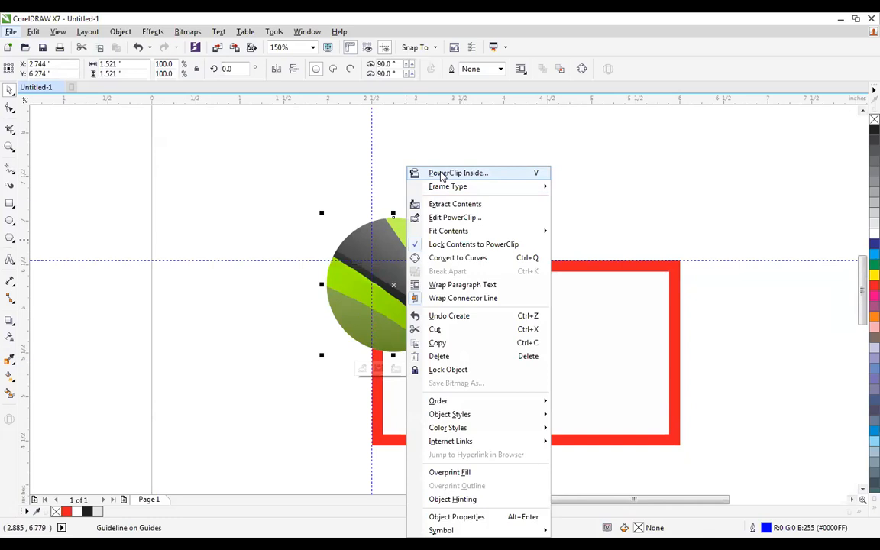
click(440, 174)
click(458, 262)
key(Escape)
drag(305, 235, 749, 471)
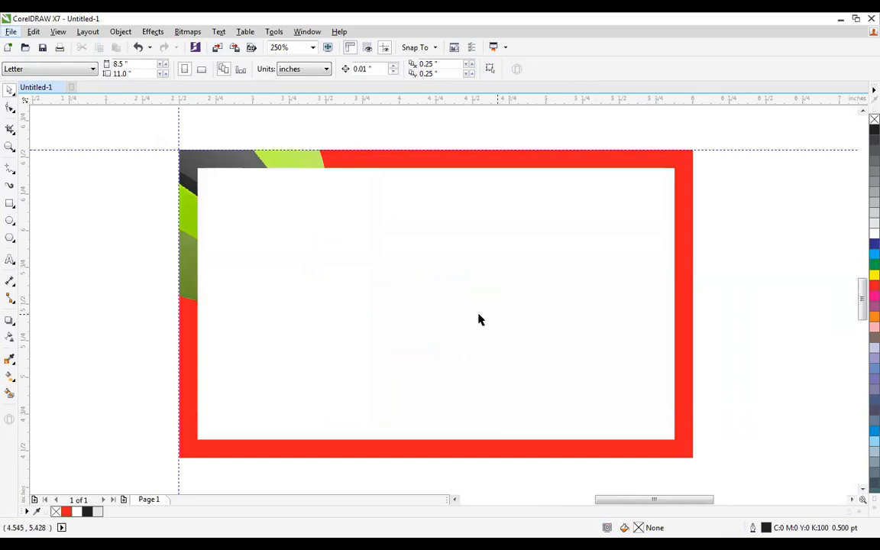
Step: Try removing the white inner rectangle's fill and undo the change
click(439, 299)
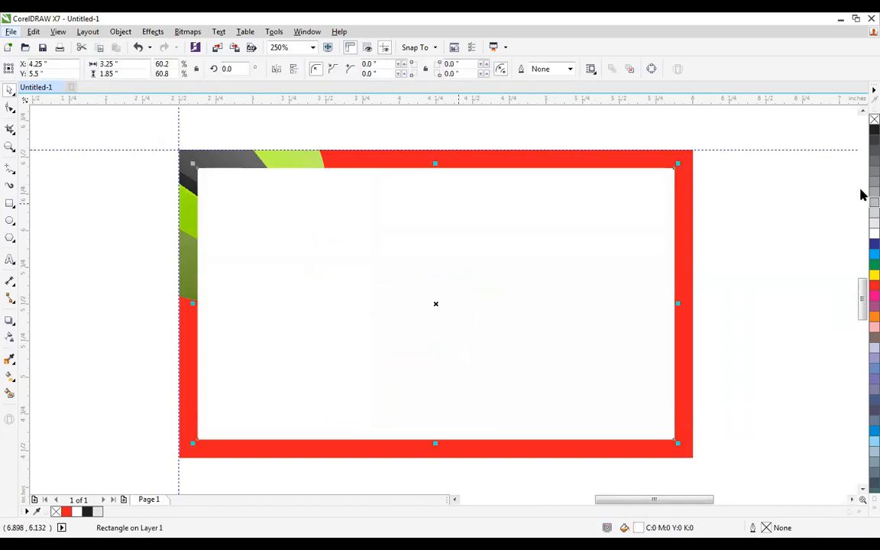
click(873, 120)
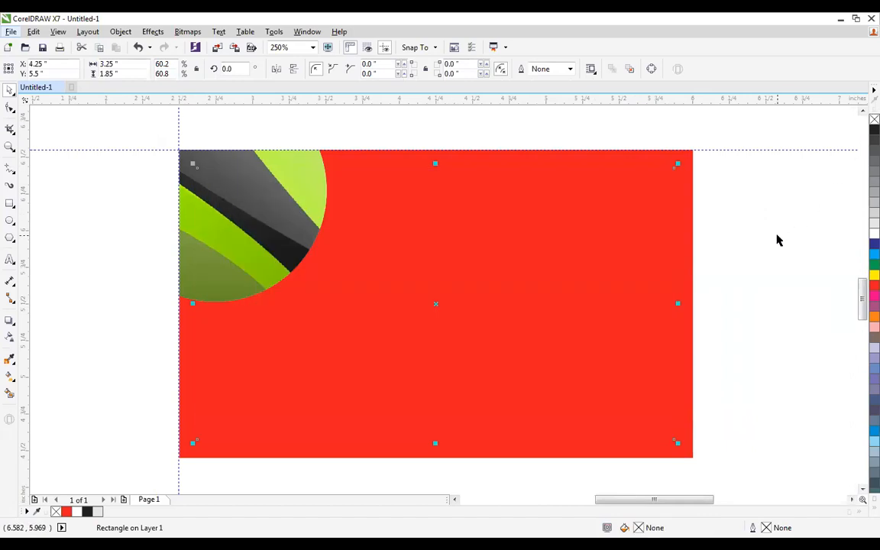
click(741, 238)
key(ctrl+z)
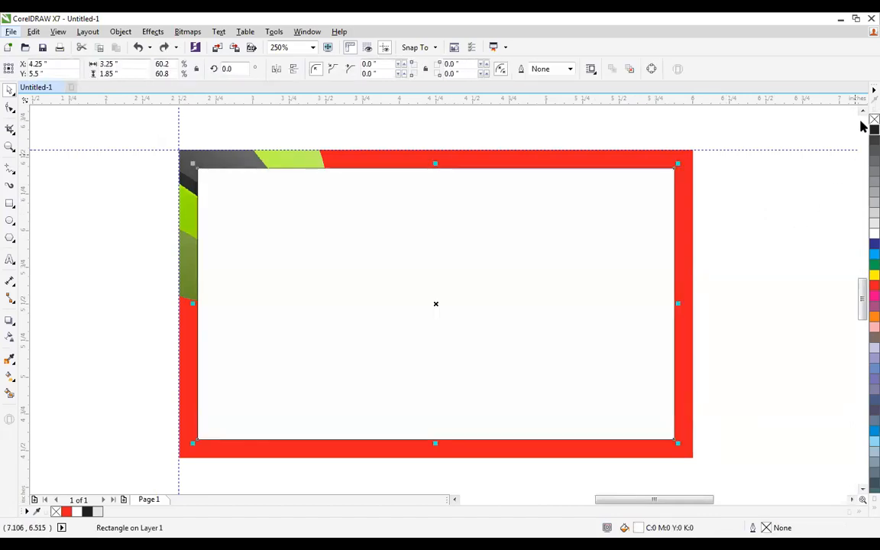
Step: Give the inner margin rectangle a black outline and remove its fill
right_click(873, 130)
click(873, 120)
click(790, 219)
scroll(240, 222, down, 1)
key(F2)
drag(178, 158, 579, 391)
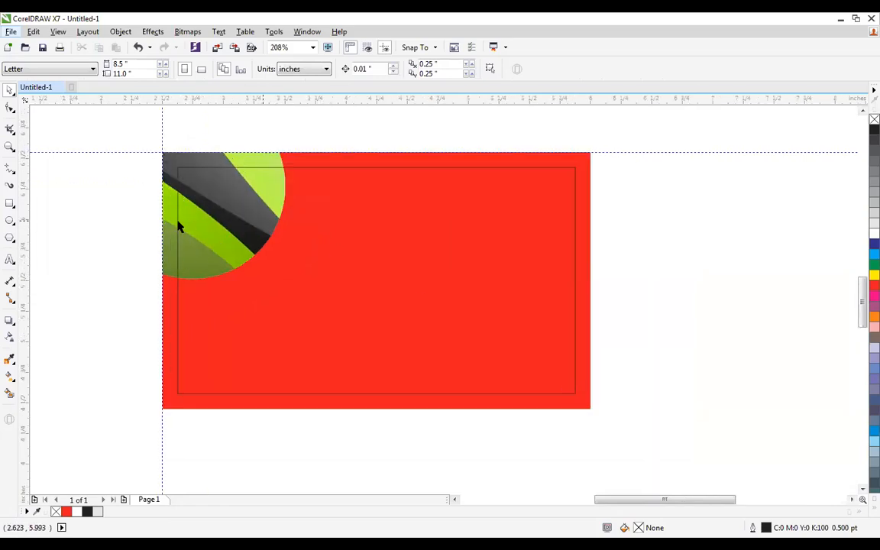
Step: Delete the red card rectangle with its clipped circle and the inner margin rectangle, keeping the guidelines
click(349, 171)
click(348, 169)
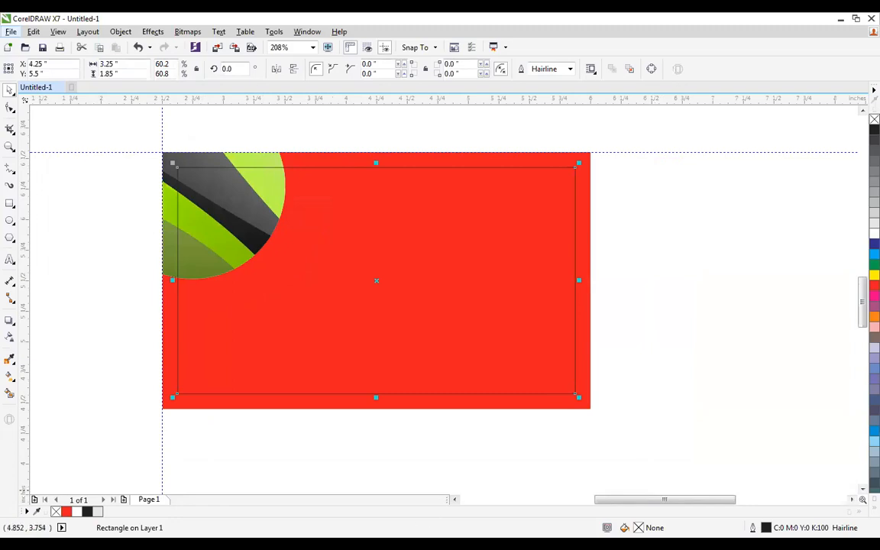
click(400, 534)
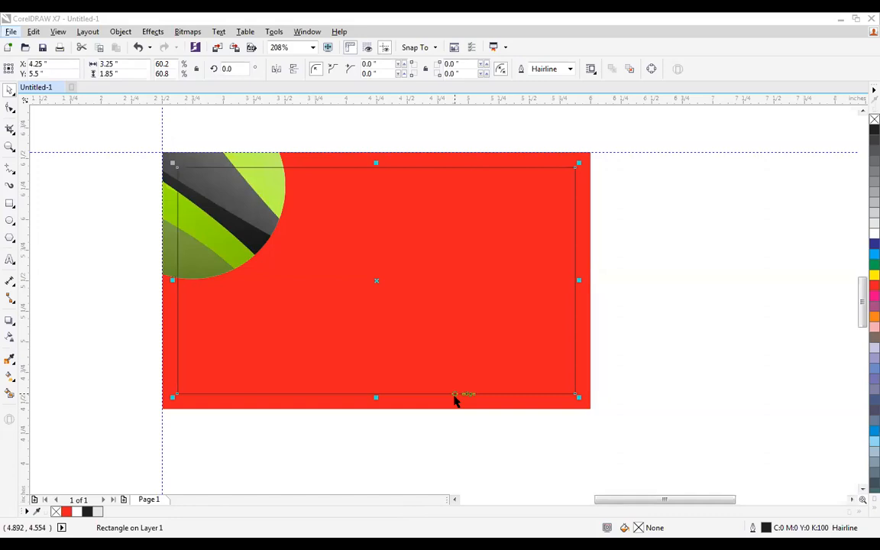
drag(670, 136, 126, 439)
key(Delete)
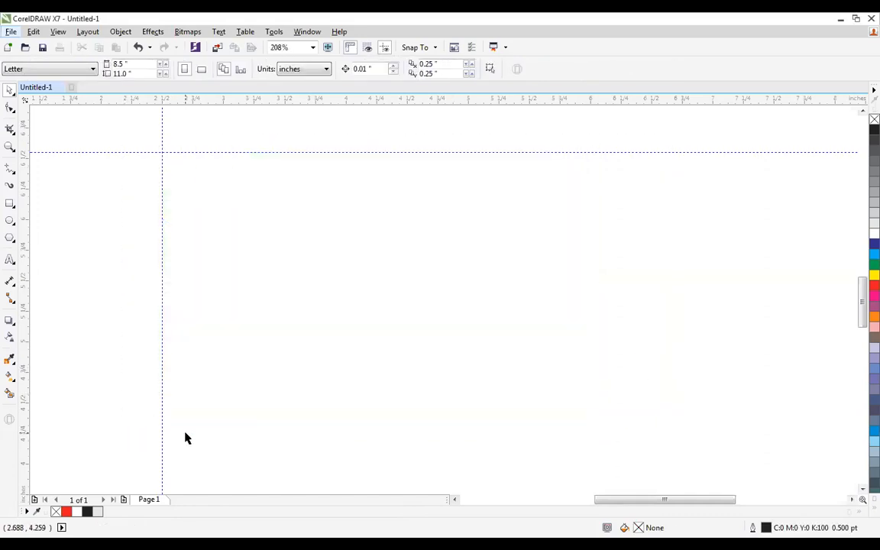
Step: Recreate the 3.5 × 2.1 inch red rectangle with a centred white 3.25 × 1.85 inch rectangle inside it
click(10, 202)
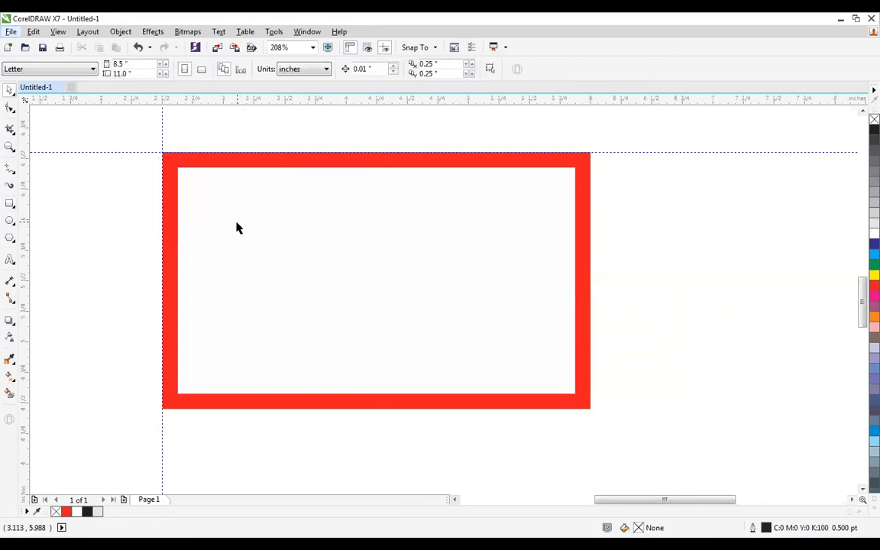
scroll(231, 229, up, 2)
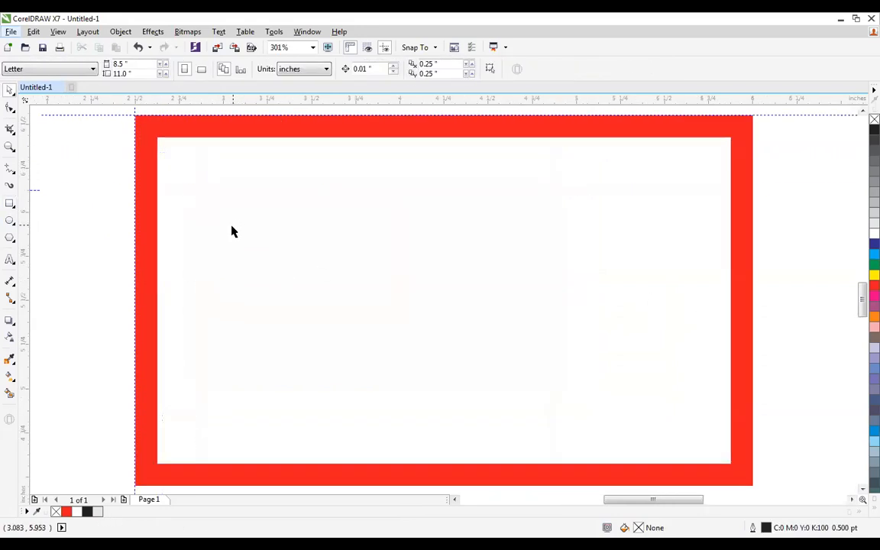
click(556, 229)
click(749, 176)
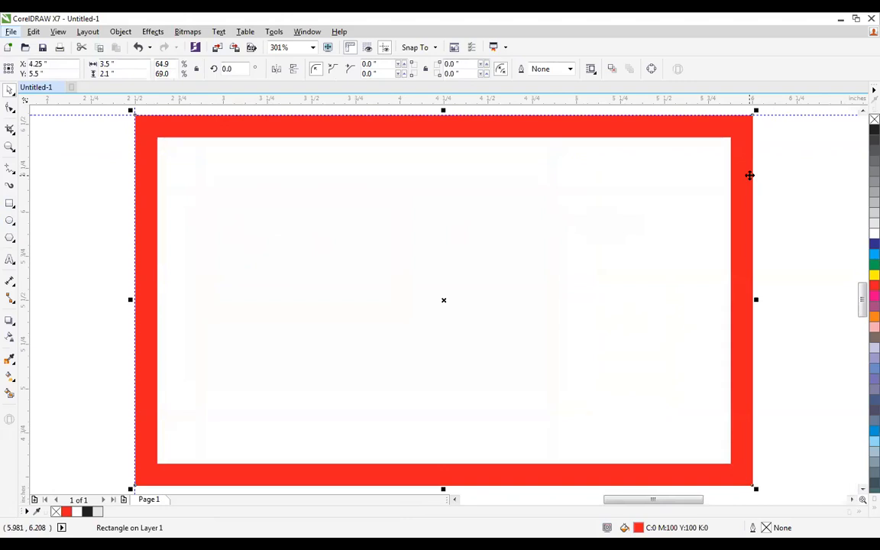
click(606, 250)
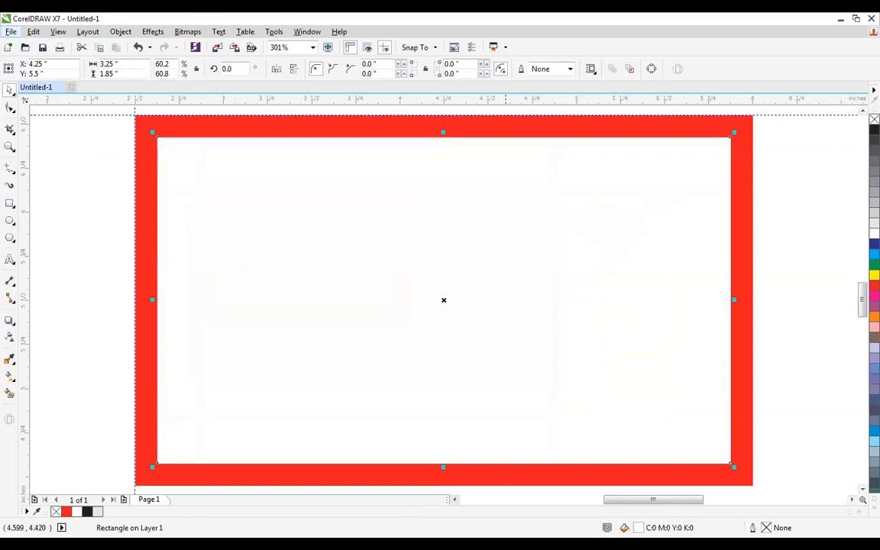
Step: Remove the fill of the white 3.25 × 1.85 inch rectangle and outline it in black as a margin guide
click(396, 544)
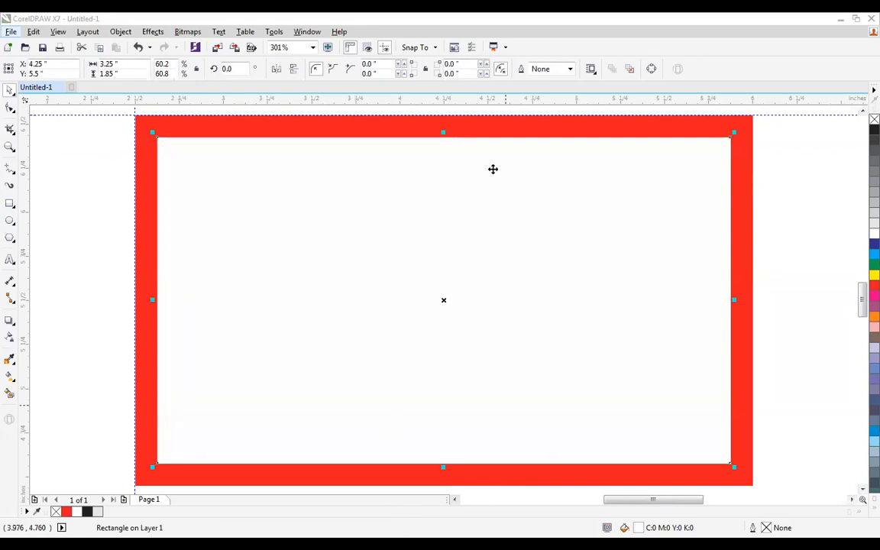
click(794, 267)
click(727, 212)
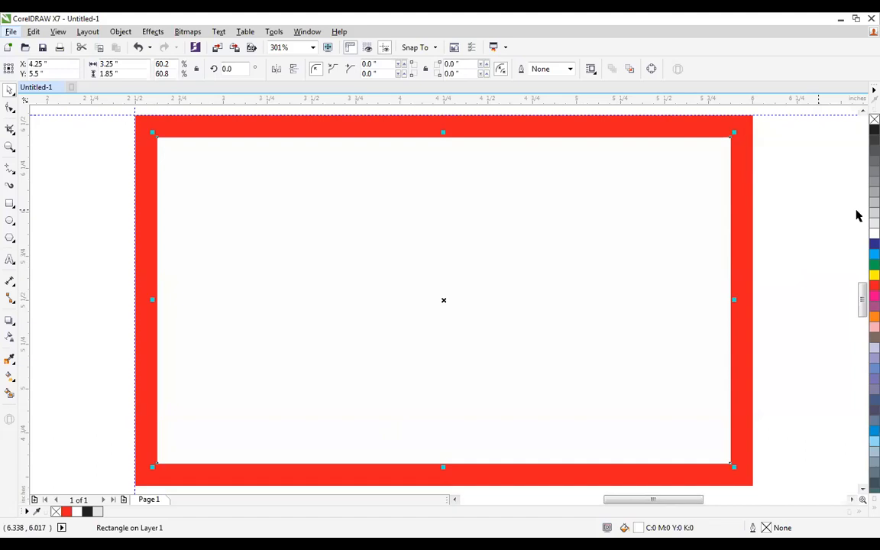
click(873, 120)
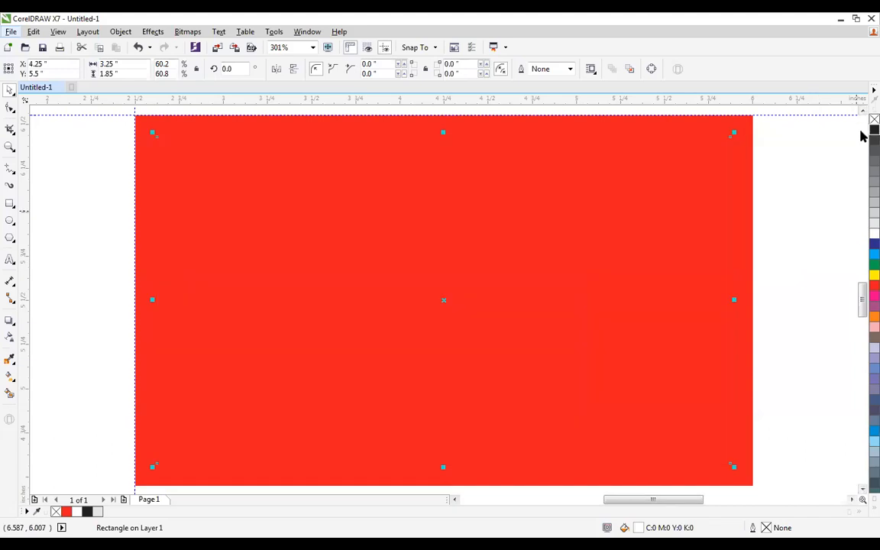
click(810, 190)
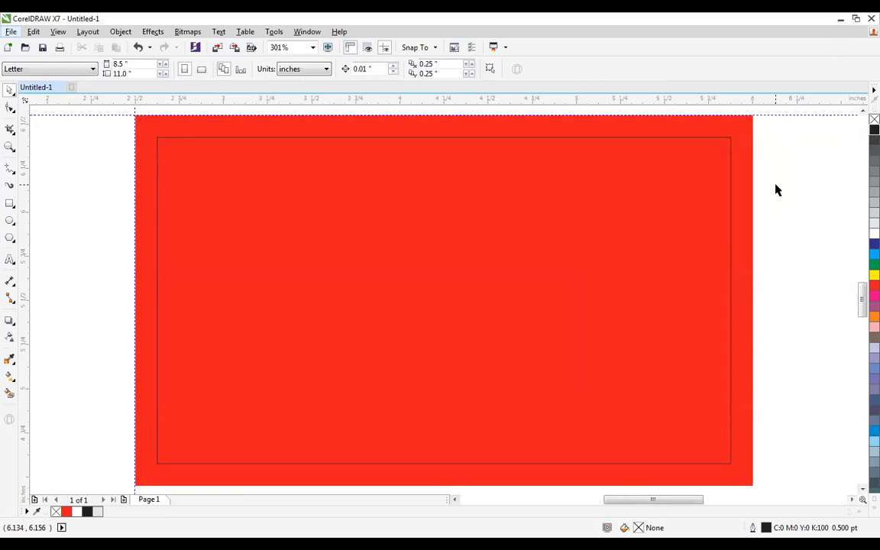
Step: Import the image free-vector-green-background-vector_016940_Green_nature_back1 from the Desktop and place it in the drawing
key(ctrl+i)
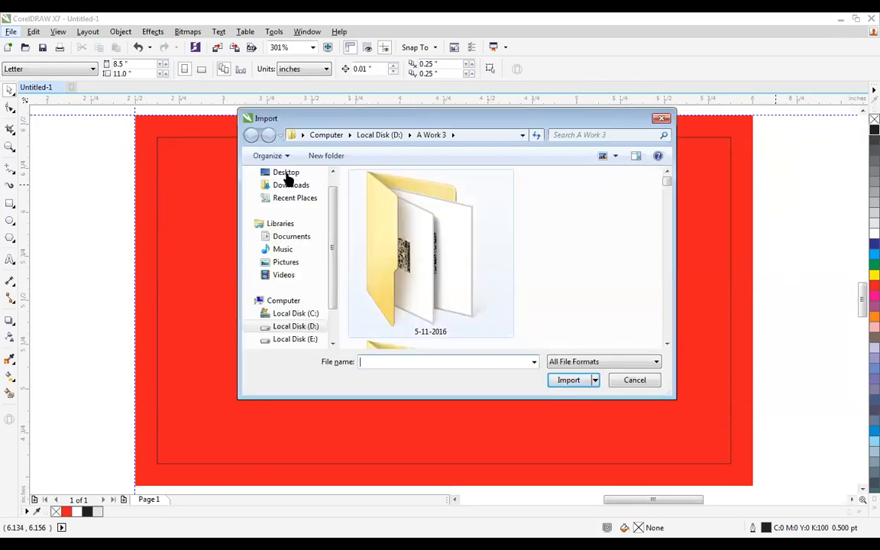
click(286, 172)
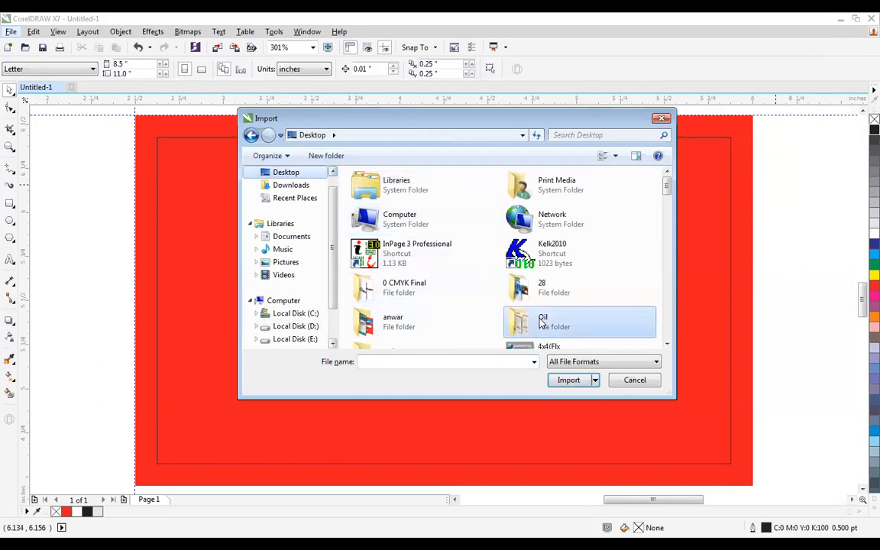
scroll(489, 305, down, 2)
scroll(412, 288, down, 3)
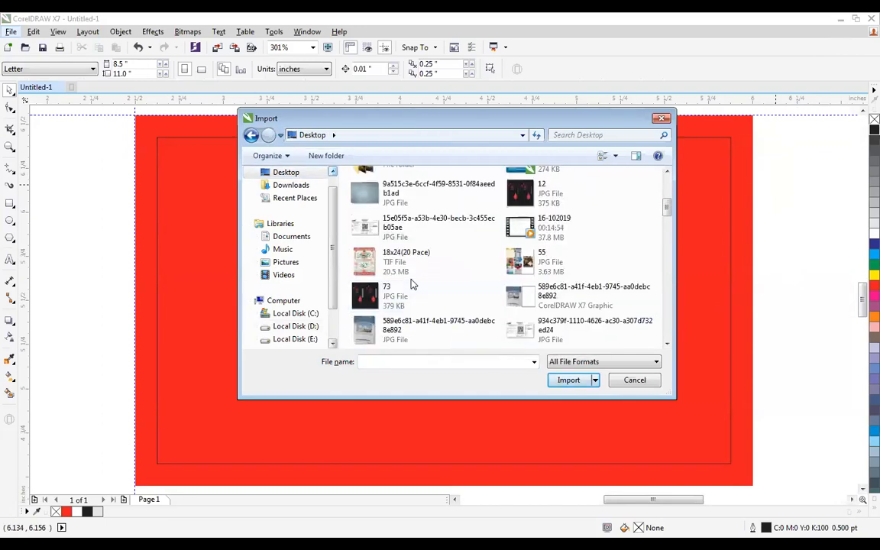
scroll(413, 288, down, 6)
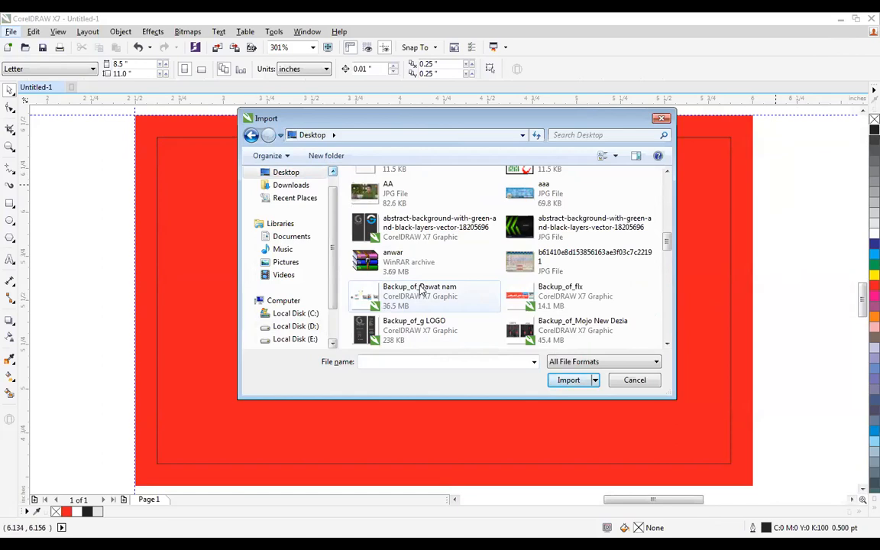
scroll(419, 279, down, 1)
scroll(419, 269, down, 2)
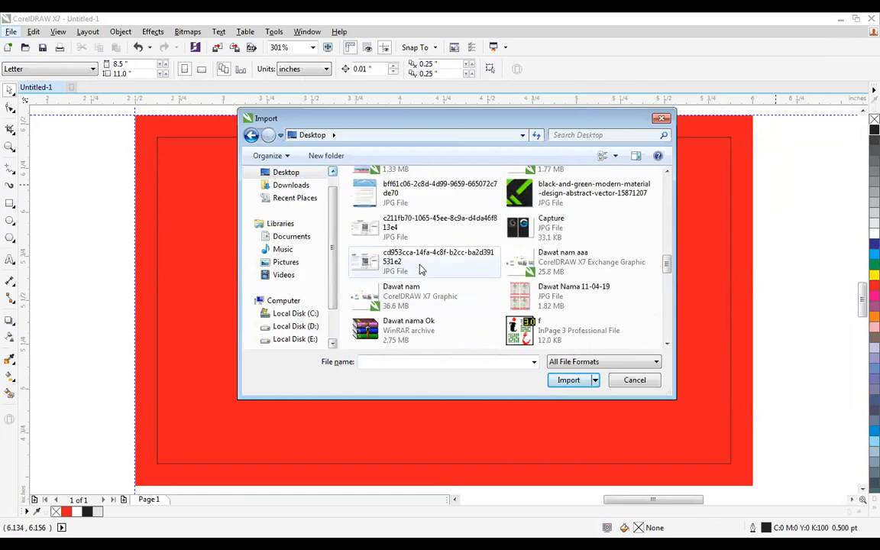
click(391, 296)
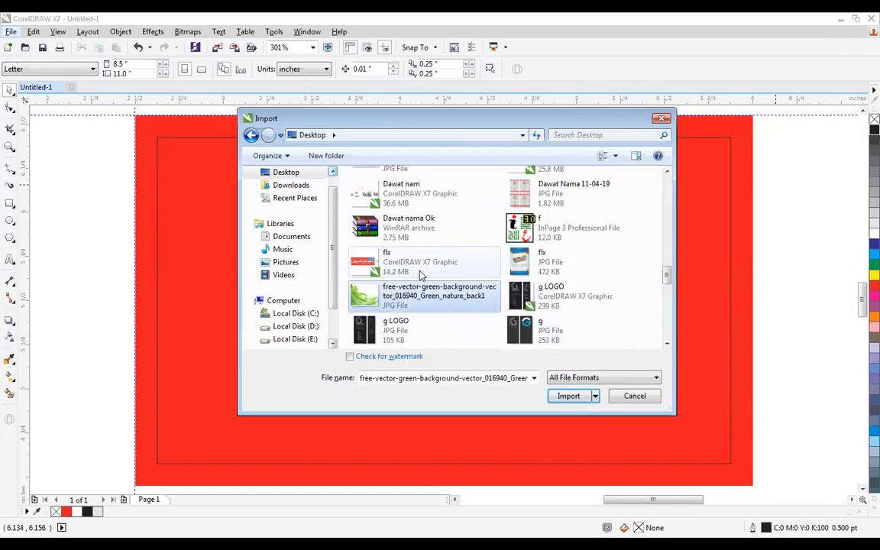
click(565, 396)
click(344, 230)
Step: Move the green leaf image clear of the red card, to about X 11.83, Y 6.58 inches
scroll(345, 230, down, 3)
scroll(346, 231, down, 1)
drag(394, 288, 506, 225)
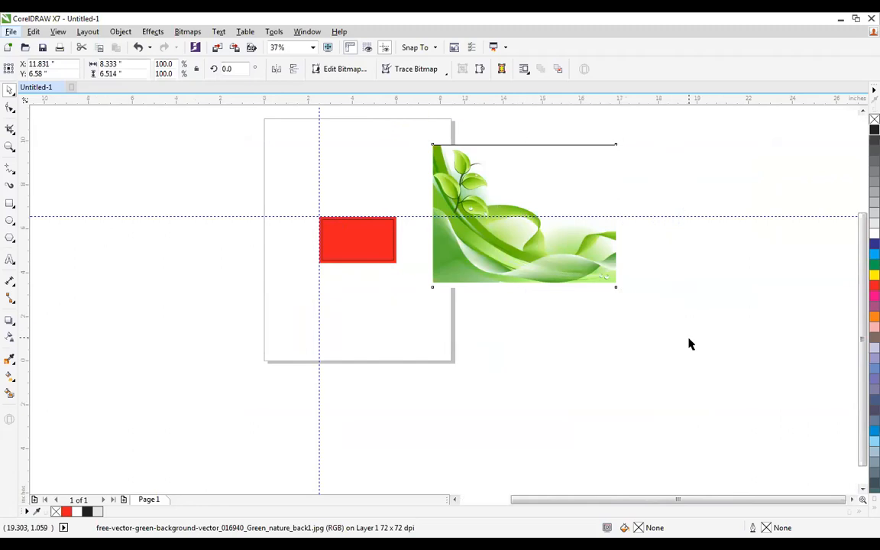
Step: Draw a circle about 4.03 inches in diameter over the leaves in the image's upper-left corner
scroll(672, 328, up, 1)
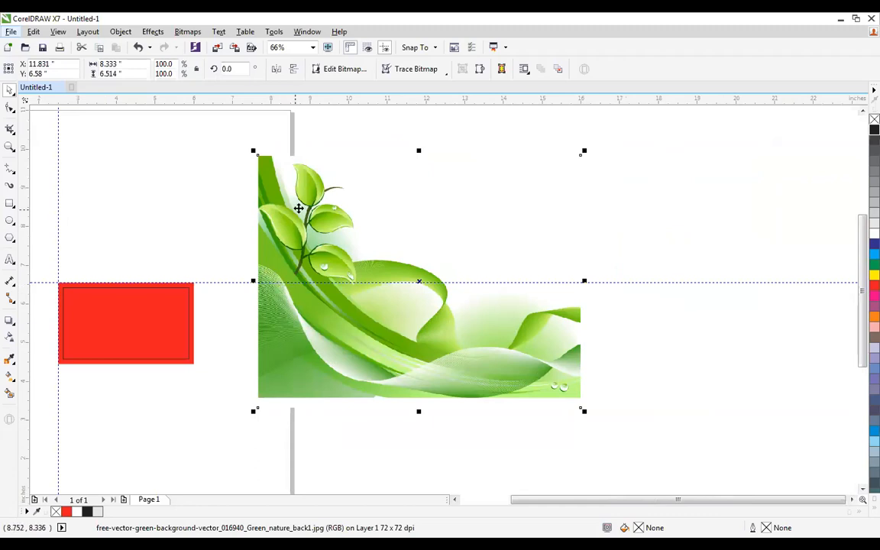
click(10, 220)
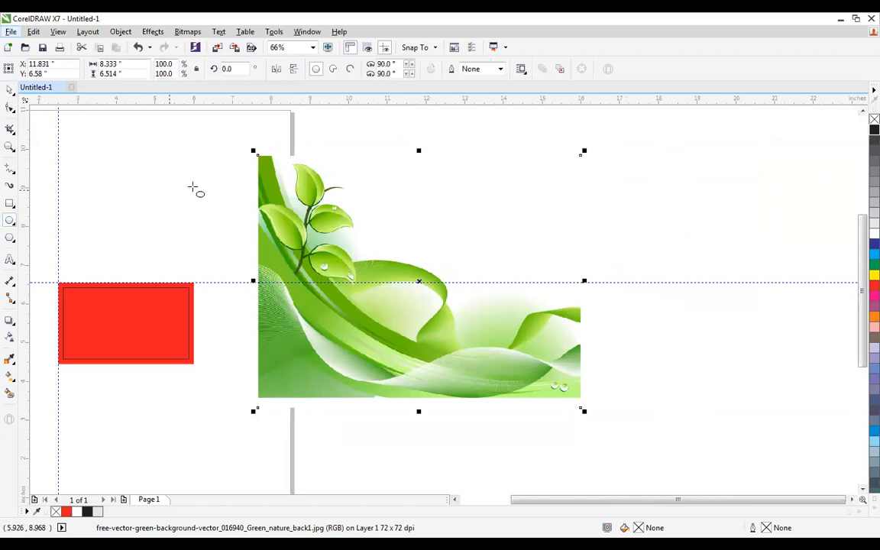
drag(243, 140, 402, 292)
Step: PowerClip the green leaf image inside the new circle
click(429, 252)
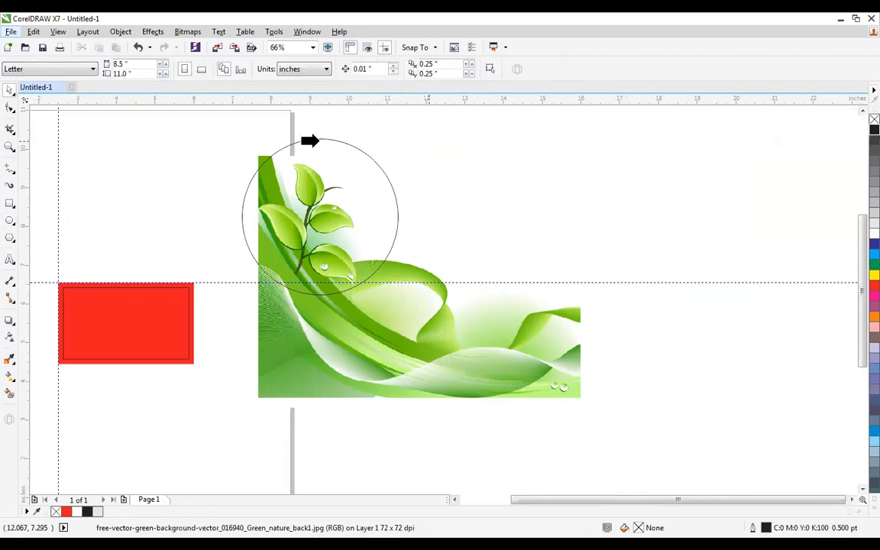
click(320, 140)
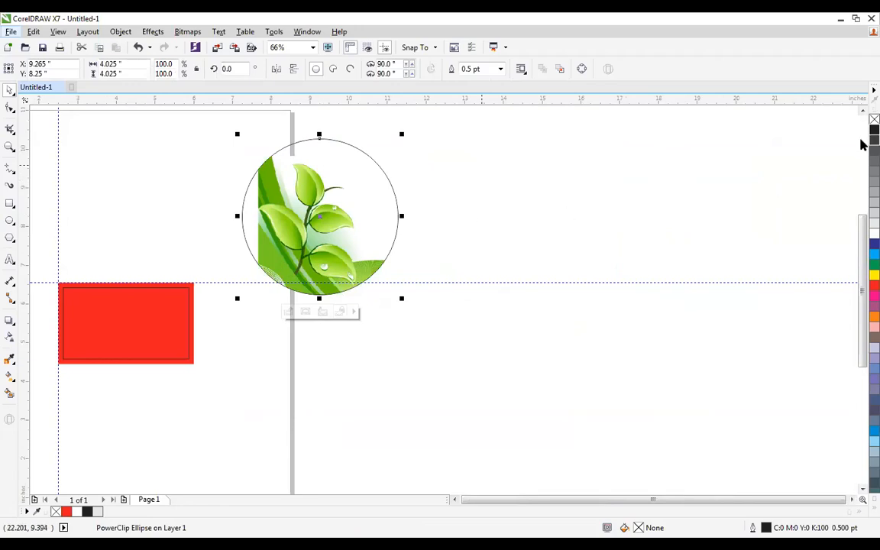
scroll(719, 185, down, 3)
scroll(592, 248, up, 5)
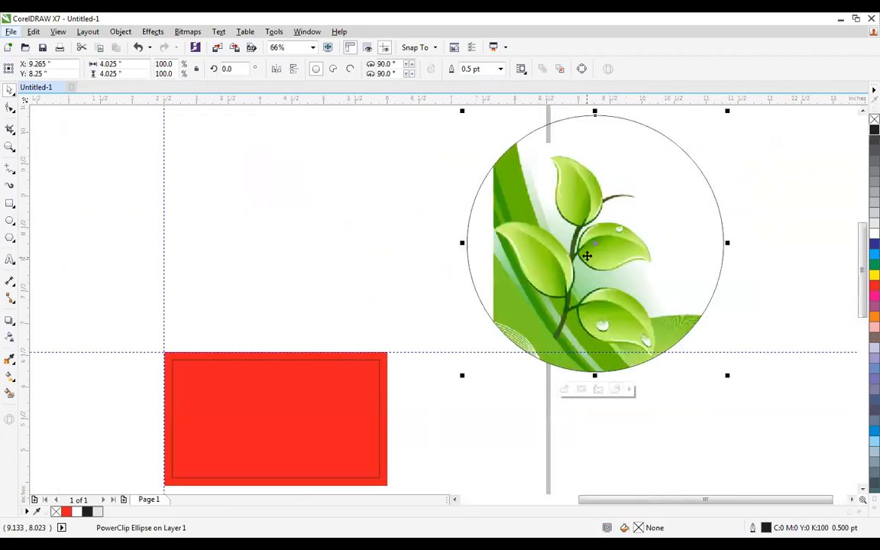
Step: Shrink the clipped leaf circle to about 1.53 inches in diameter and place it over the red card's upper-left corner
scroll(584, 245, down, 3)
drag(585, 245, 393, 269)
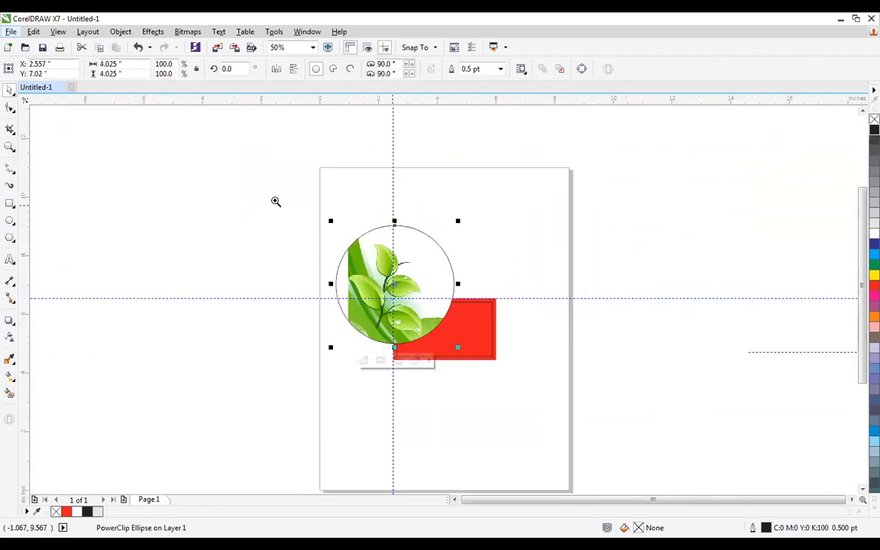
scroll(472, 260, up, 2)
drag(436, 159, 356, 239)
drag(326, 269, 349, 313)
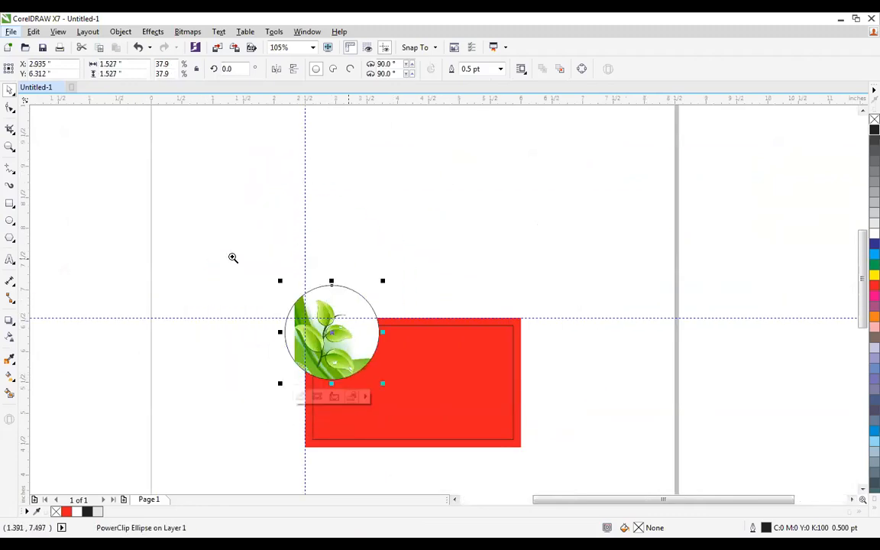
scroll(393, 393, up, 2)
drag(301, 291, 306, 309)
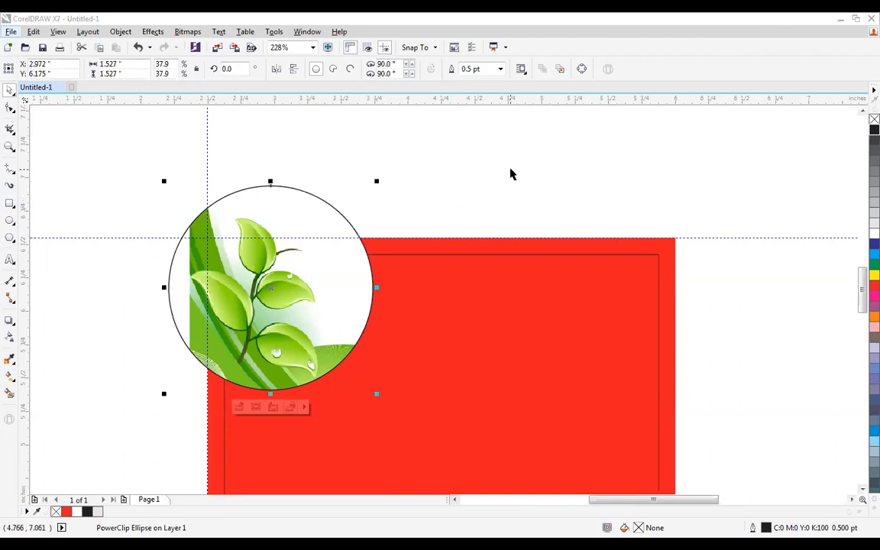
Step: Undo the circle's moves and resizing, and the PowerClip of the leaf image
key(ctrl+z)
key(ctrl+z)
key(ctrl+z)
key(ctrl+z)
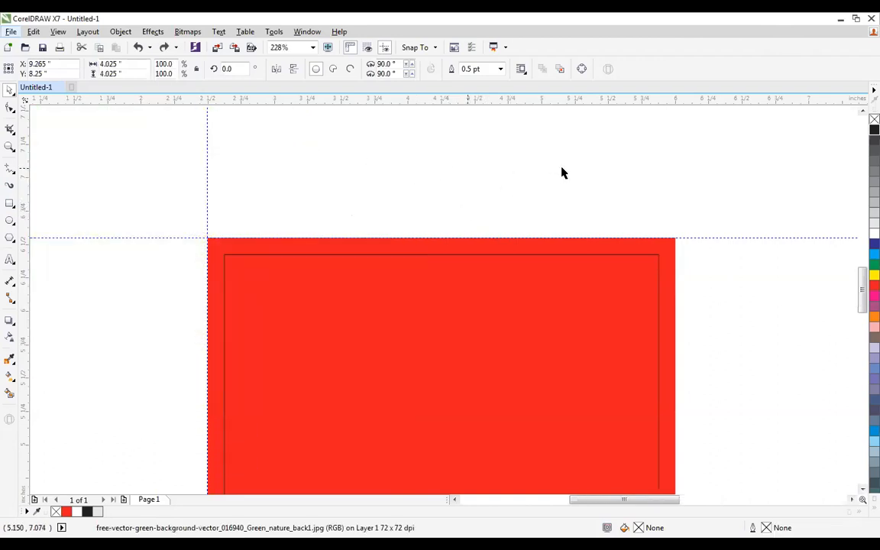
Step: Scale the leaf image to about 70.5% and position it under the large circle, at about X 10.06, Y 8.0 inches
scroll(561, 172, down, 2)
key(F4)
drag(534, 350, 681, 357)
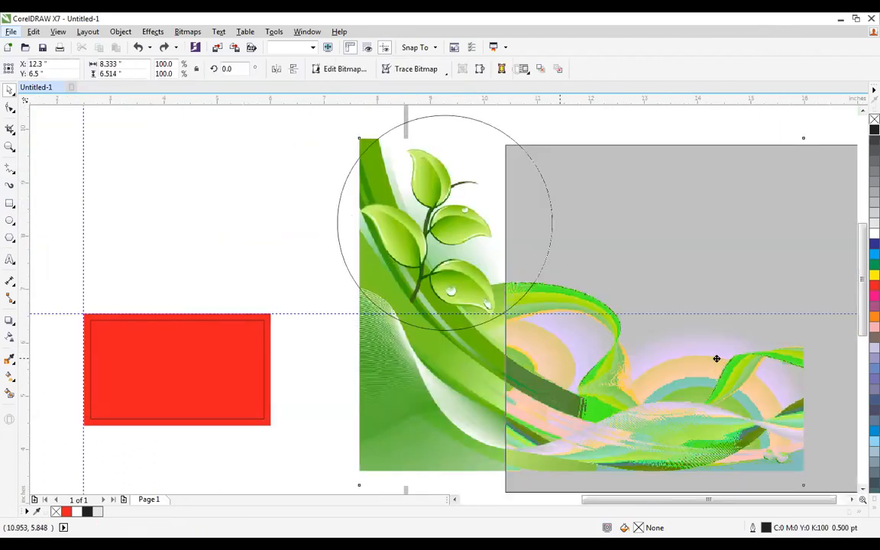
drag(480, 371, 497, 315)
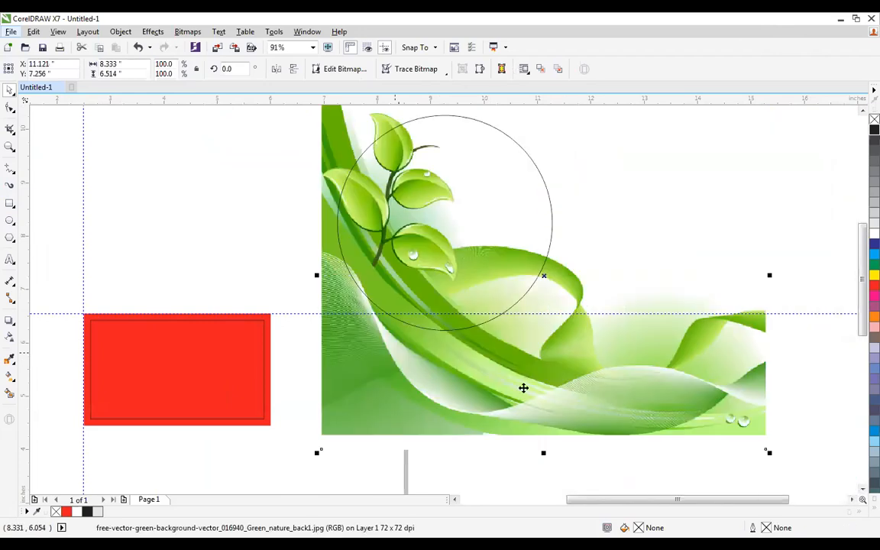
drag(770, 454, 731, 418)
drag(677, 384, 641, 356)
right_click(613, 293)
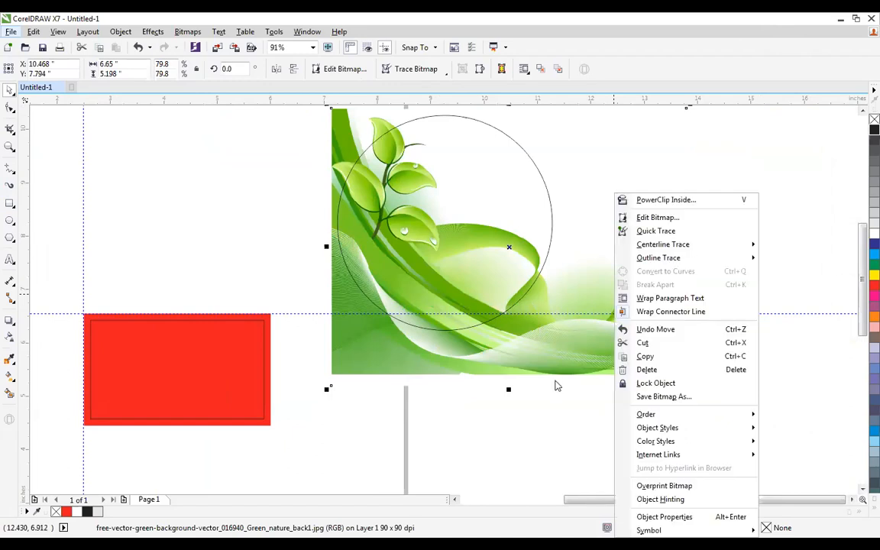
mouse_move(522, 349)
mouse_down()
mouse_move(552, 351)
mouse_move(534, 356)
mouse_up()
drag(701, 394, 670, 380)
drag(601, 339, 588, 338)
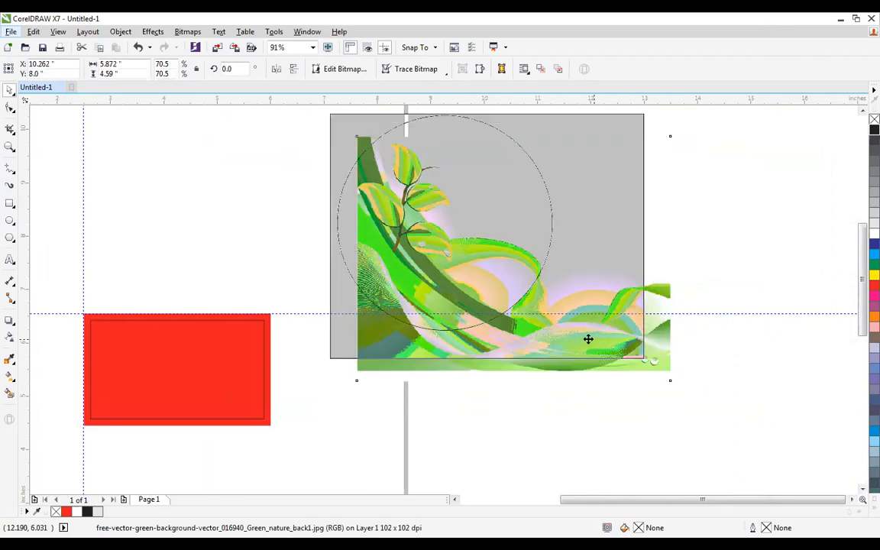
Step: PowerClip the resized leaf image inside the large circle
right_click(590, 326)
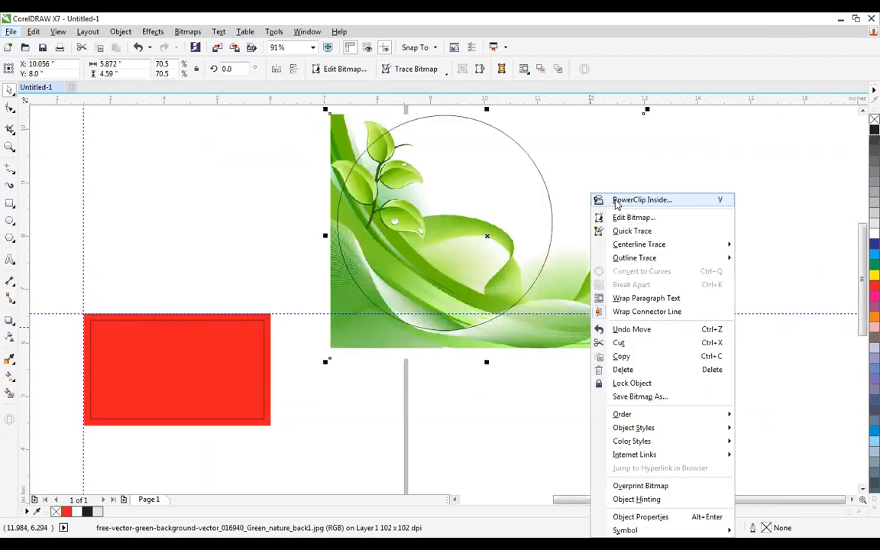
click(616, 200)
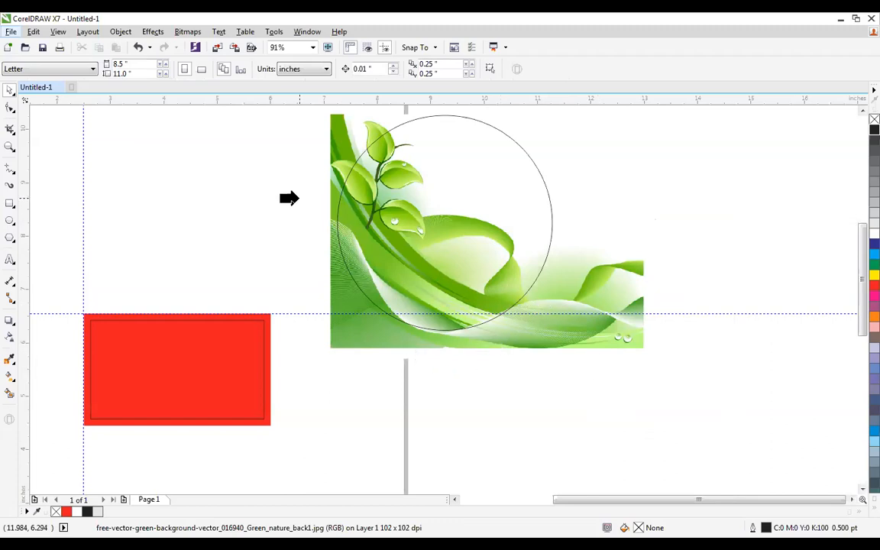
click(320, 204)
click(344, 138)
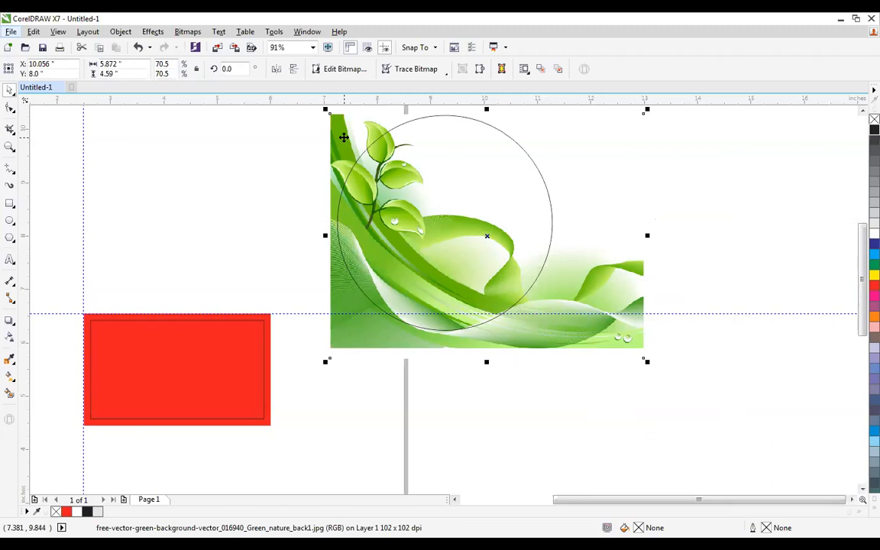
right_click(343, 138)
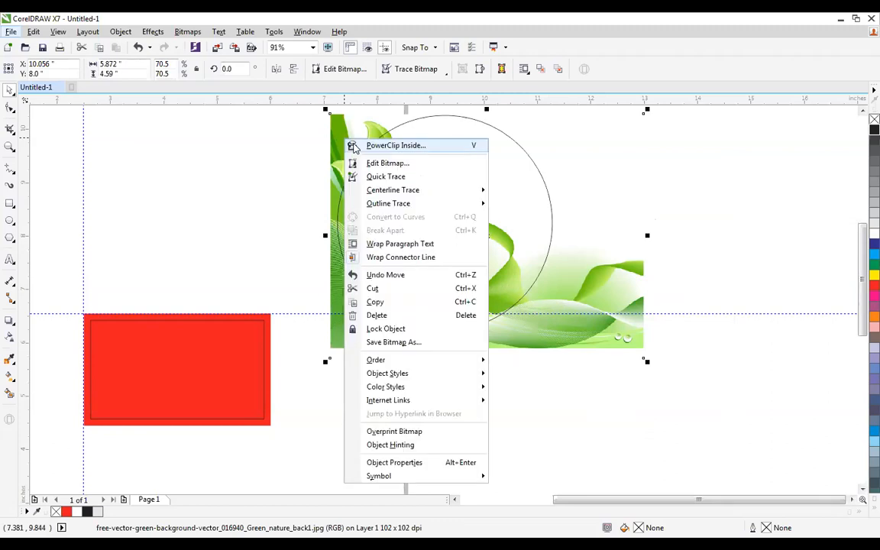
click(394, 146)
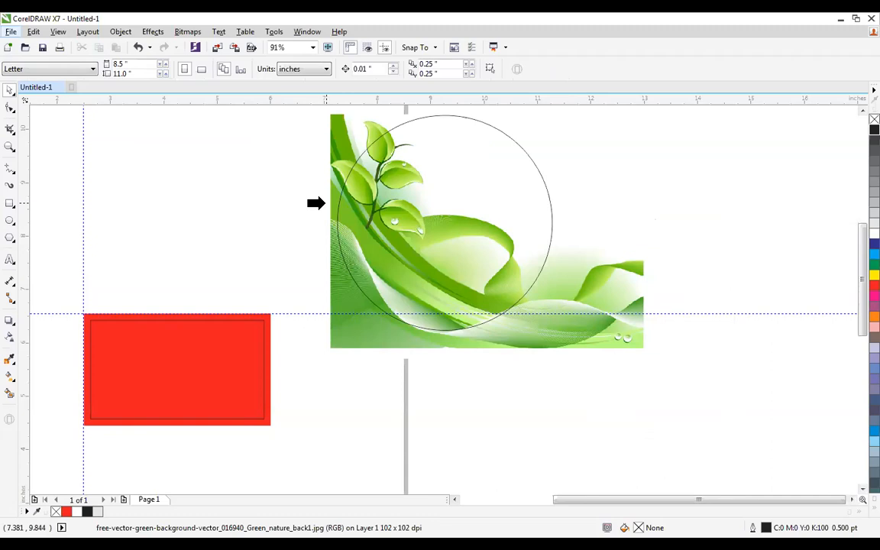
click(339, 192)
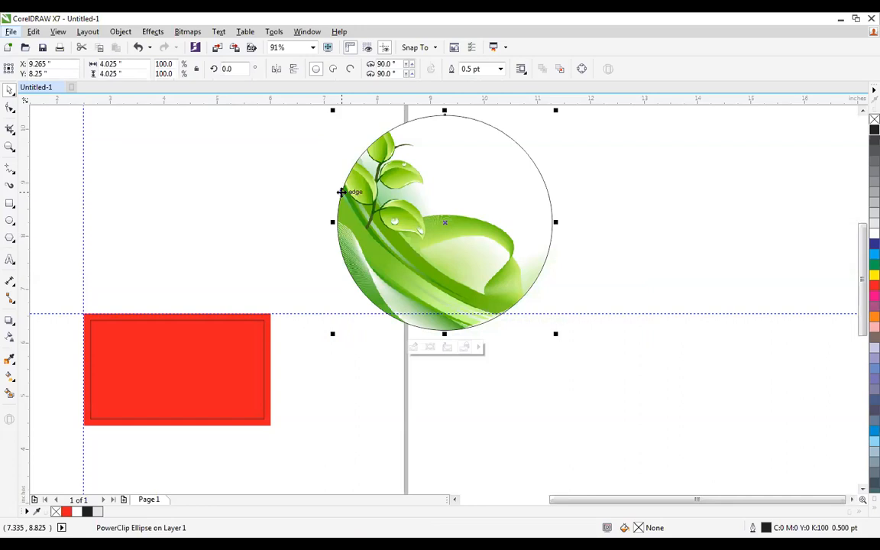
Step: Undo the PowerClip and clip the leaf image inside the circle again, targeting the circle's outline
key(ctrl+z)
click(343, 146)
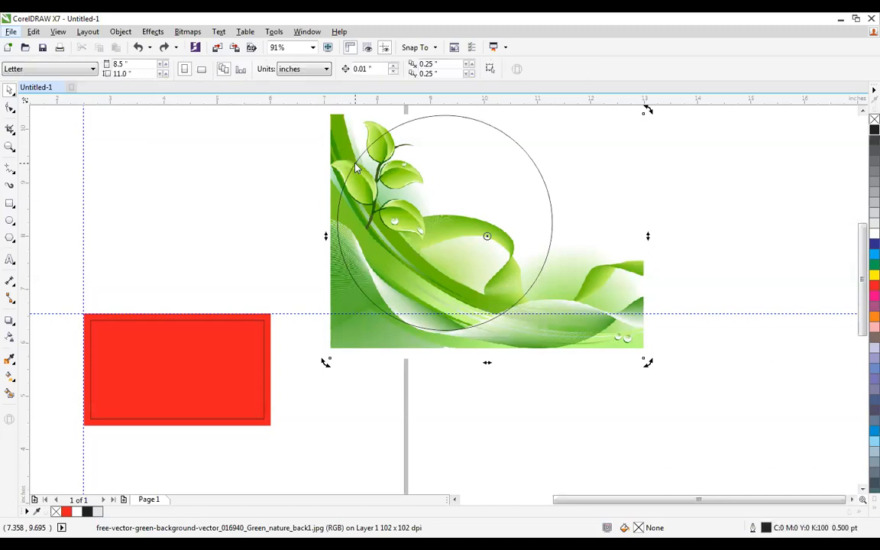
click(355, 163)
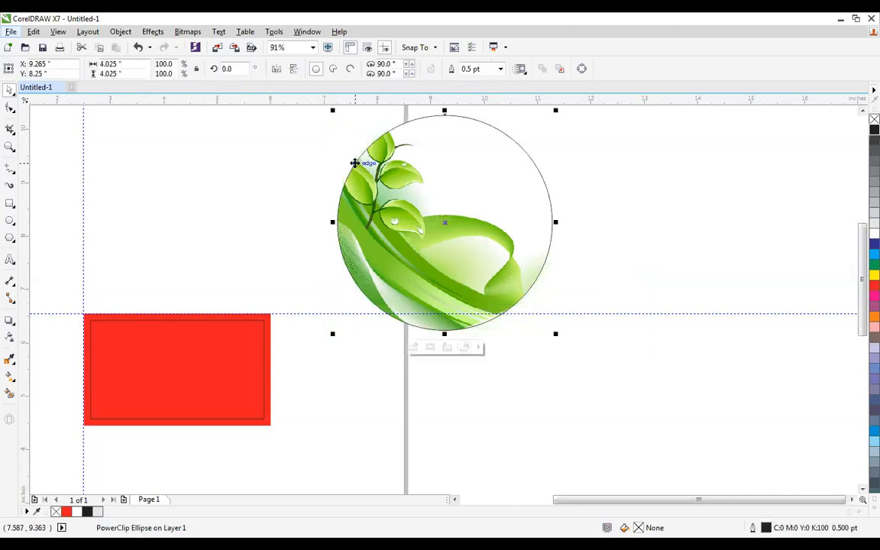
Step: Shrink the clipped circle to about 1.0 inch in diameter and place it over the card's upper-left corner, at about X 2.84, Y 6.27 inches
scroll(355, 162, down, 2)
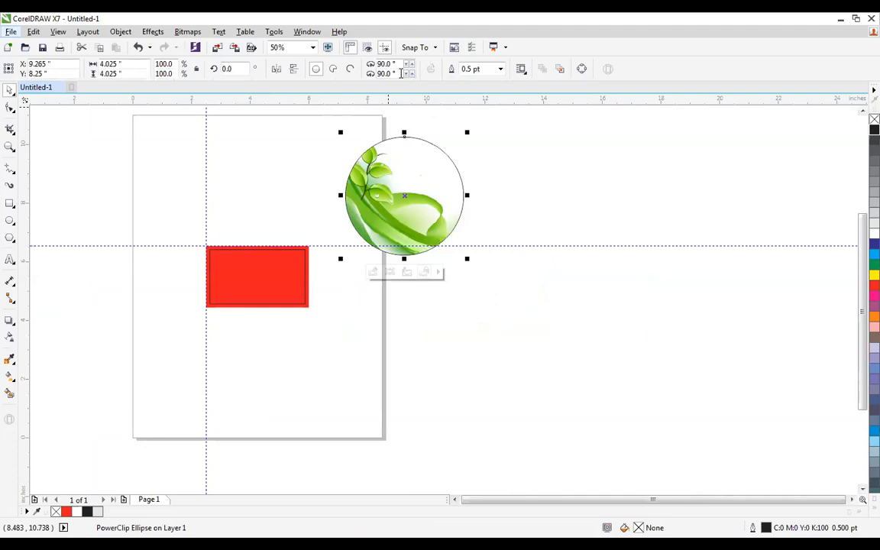
drag(466, 133, 200, 226)
drag(147, 212, 450, 343)
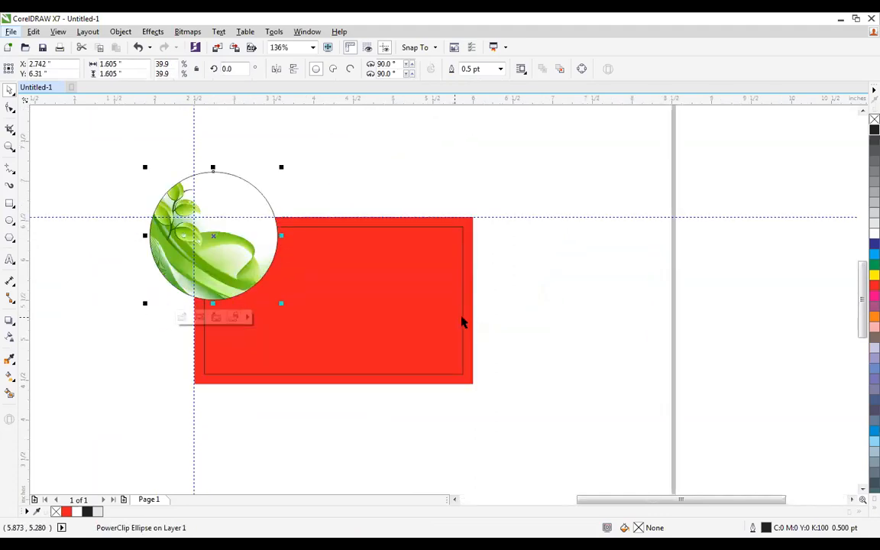
key(F2)
drag(132, 154, 497, 384)
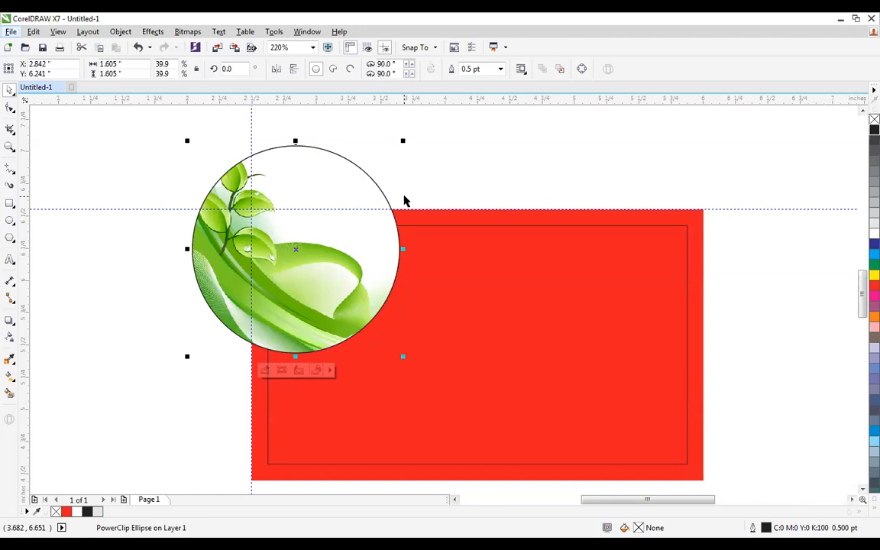
drag(187, 141, 226, 180)
drag(267, 235, 284, 245)
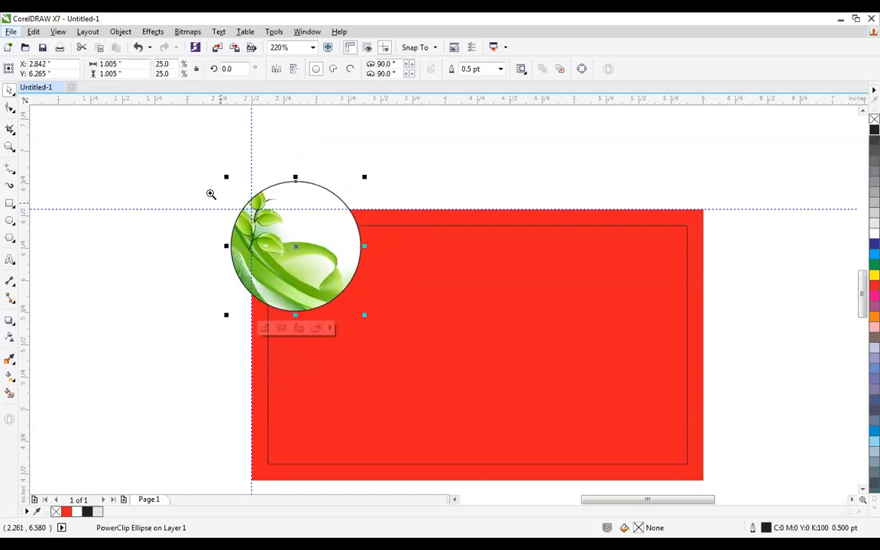
Step: PowerClip the leaf circle inside the red card rectangle
scroll(344, 265, up, 2)
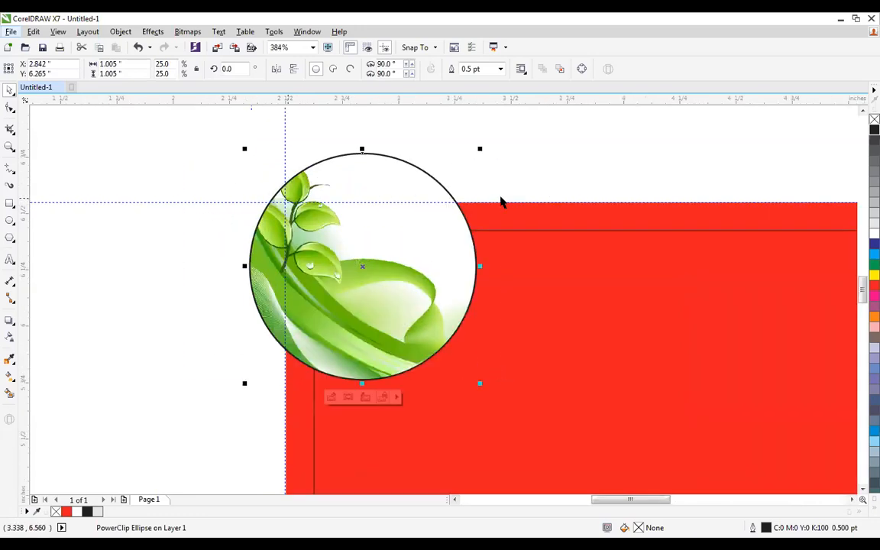
right_click(348, 170)
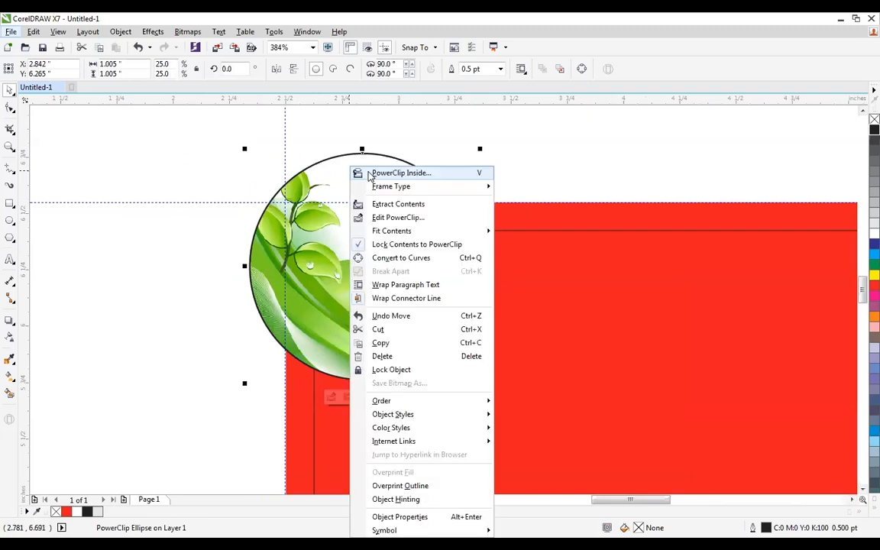
click(385, 173)
click(488, 213)
click(480, 162)
Step: Try to remove the clipped leaf circle's outline directly on the card, without opening the PowerClip contents
scroll(480, 163, down, 1)
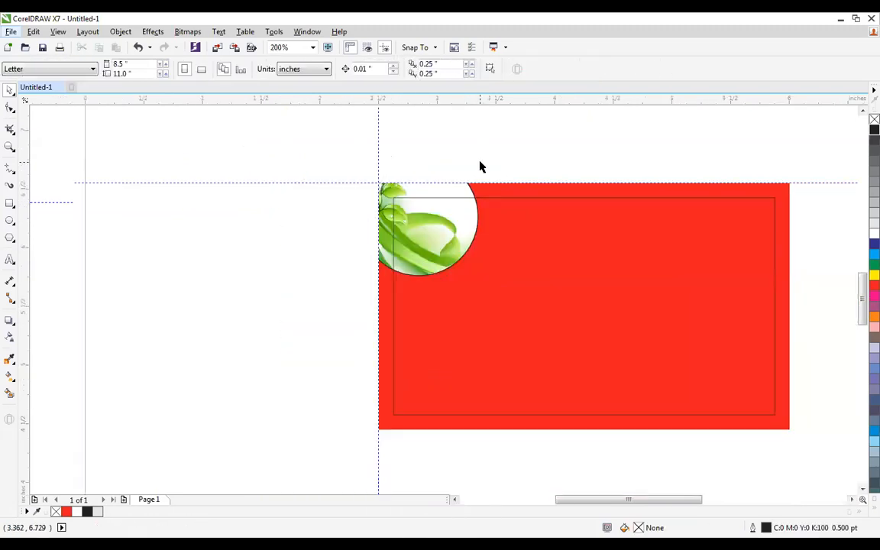
key(F4)
scroll(246, 227, down, 1)
drag(146, 271, 388, 130)
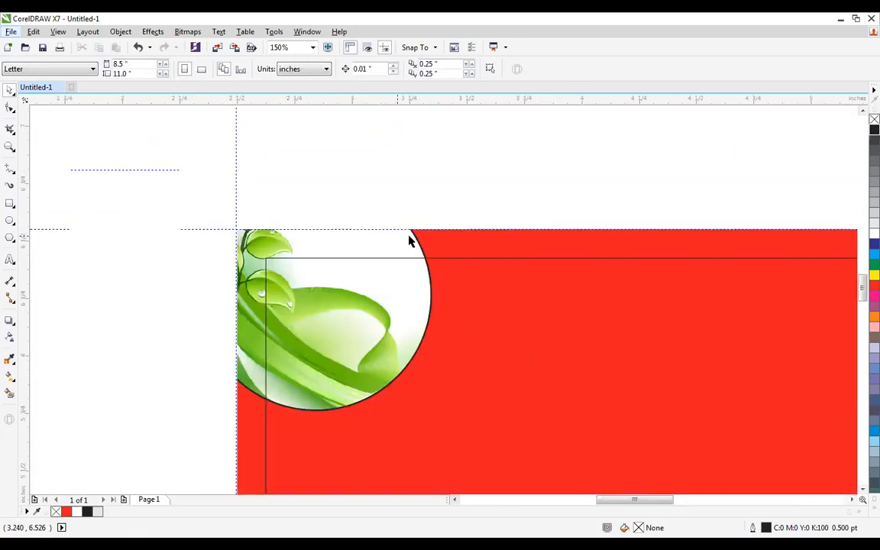
click(409, 239)
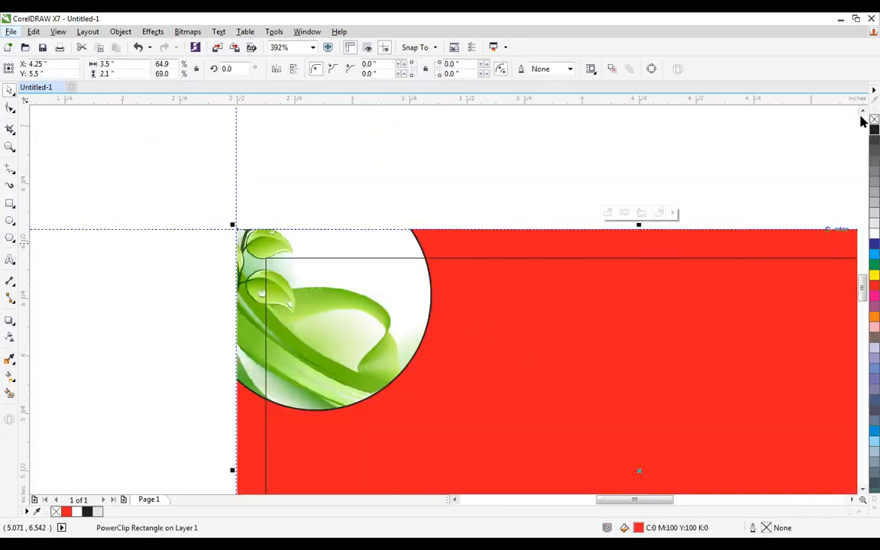
click(345, 189)
click(377, 243)
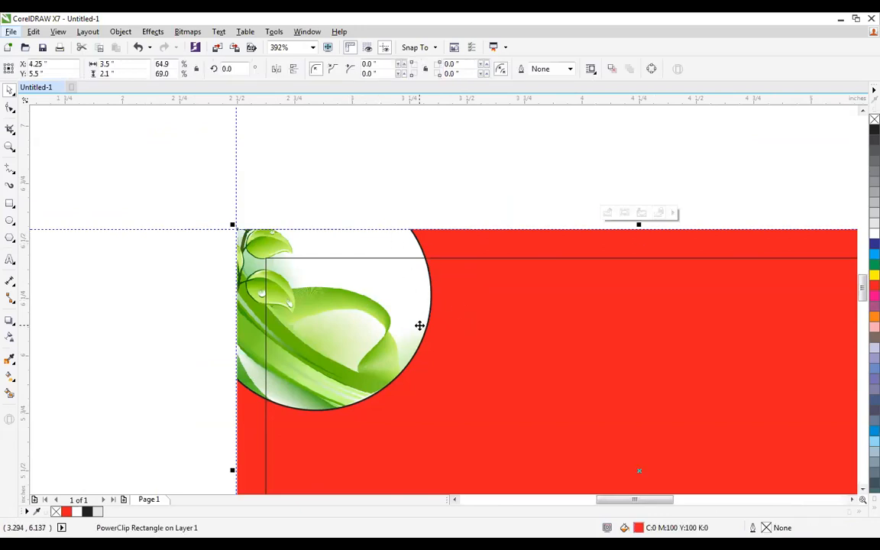
click(413, 241)
click(402, 295)
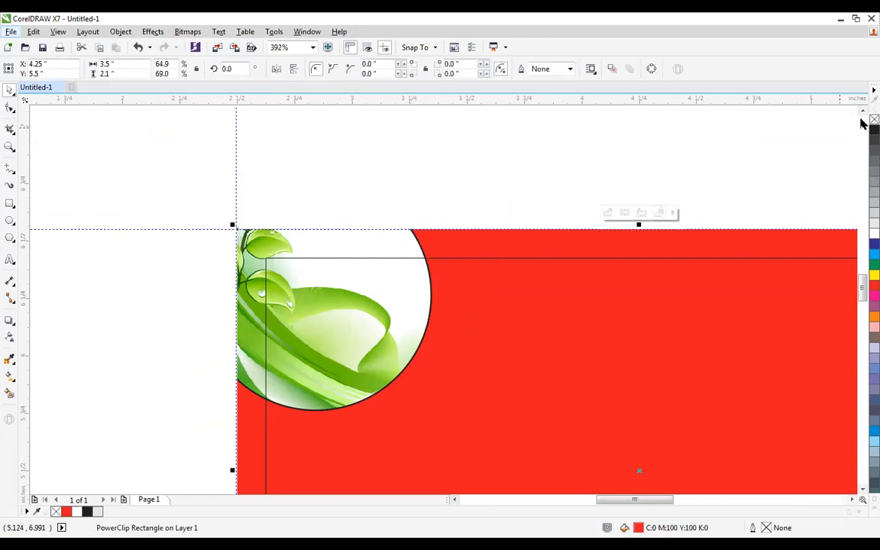
click(410, 197)
click(371, 240)
right_click(371, 240)
click(584, 137)
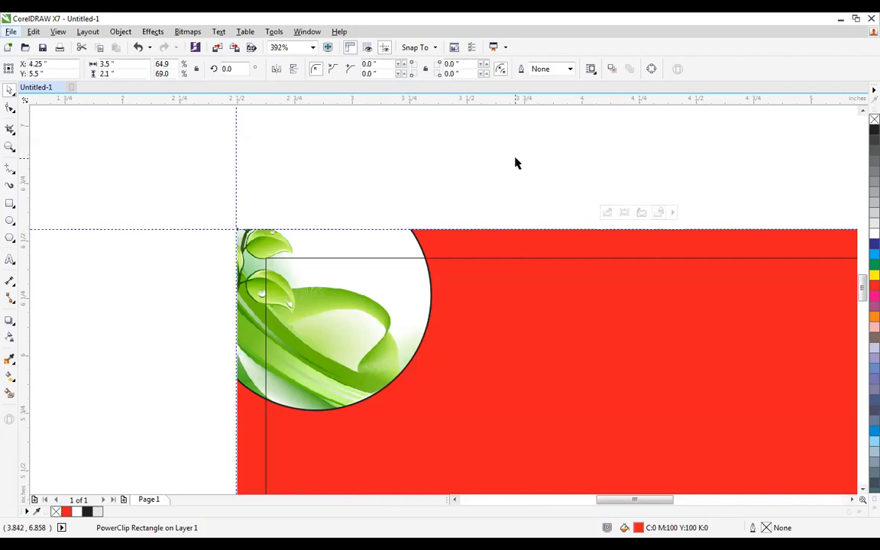
click(428, 213)
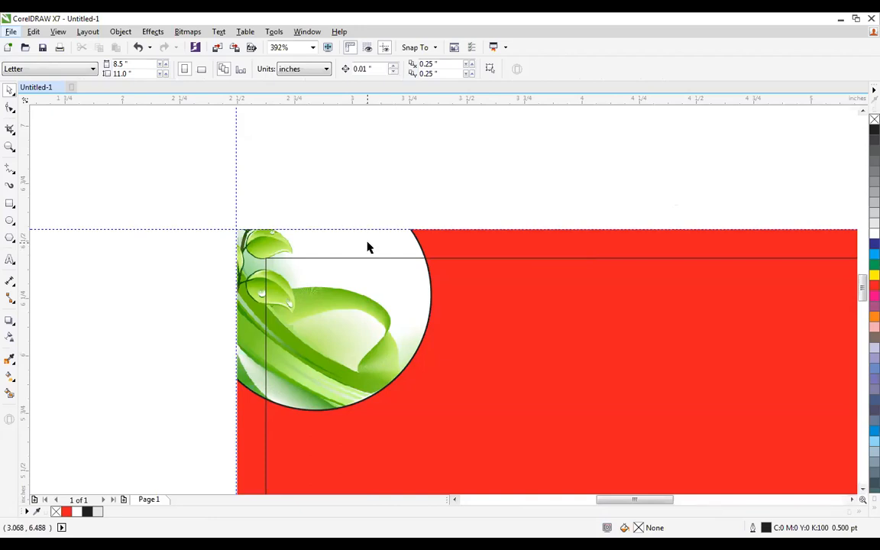
Step: Open the card's PowerClip contents for editing and select the leaf circle
right_click(367, 247)
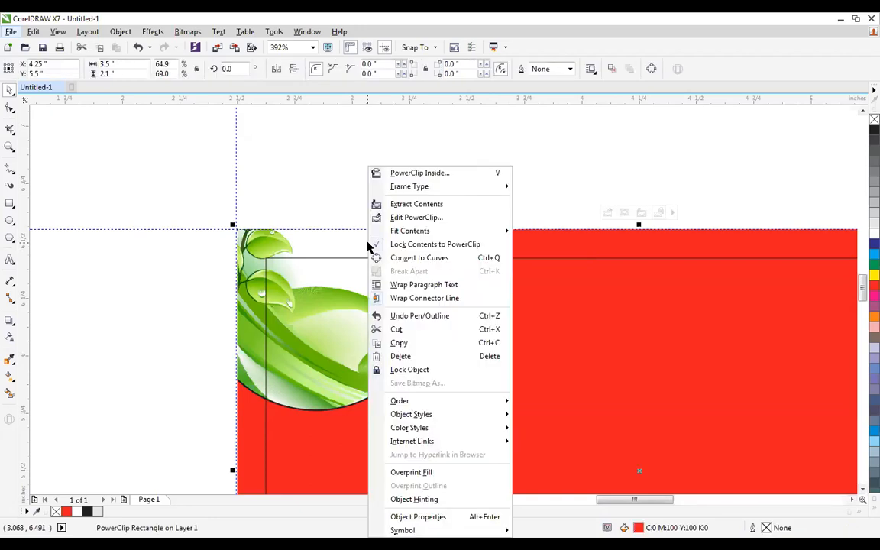
click(403, 219)
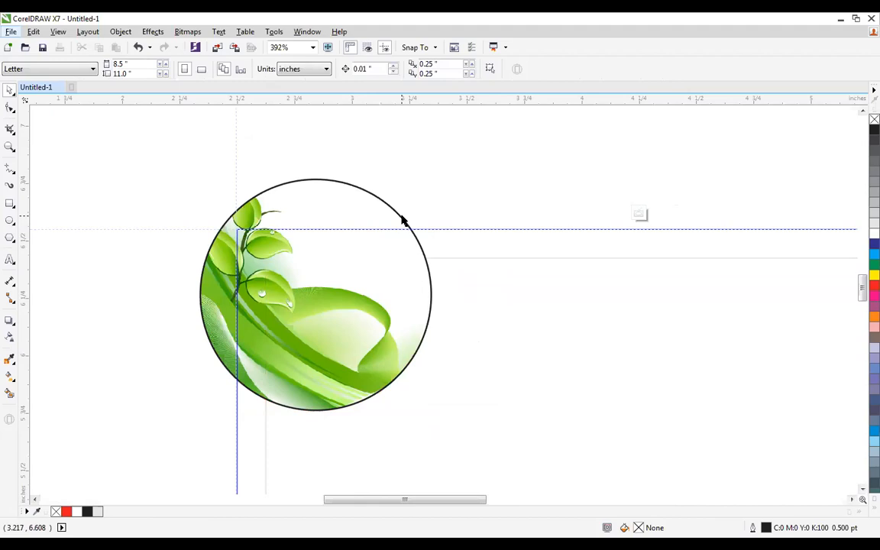
click(401, 220)
right_click(401, 220)
key(Escape)
Step: Remove the leaf circle's outline inside the PowerClip, and undo that removal
right_click(874, 120)
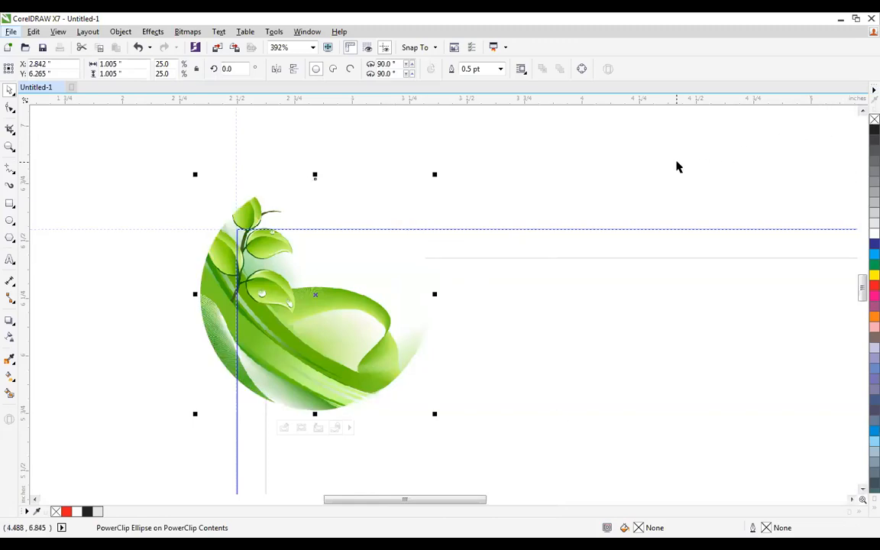
scroll(676, 163, down, 1)
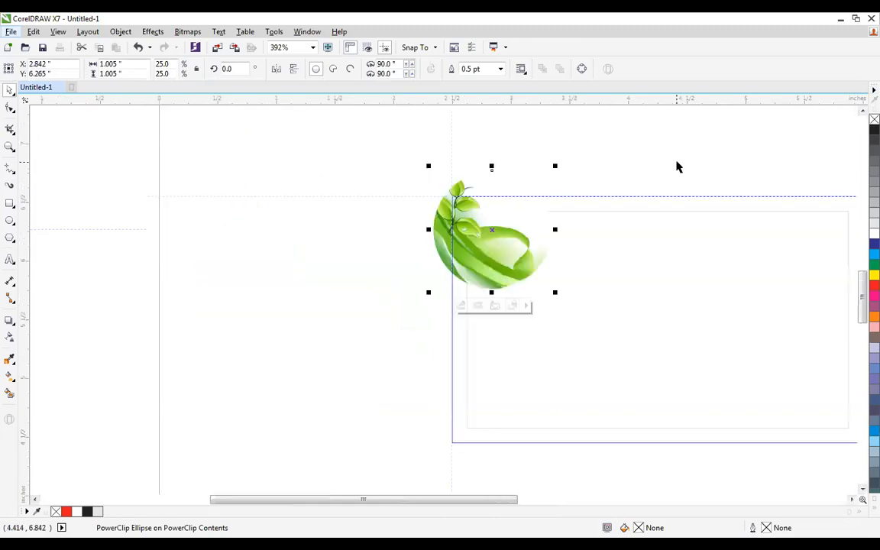
key(F4)
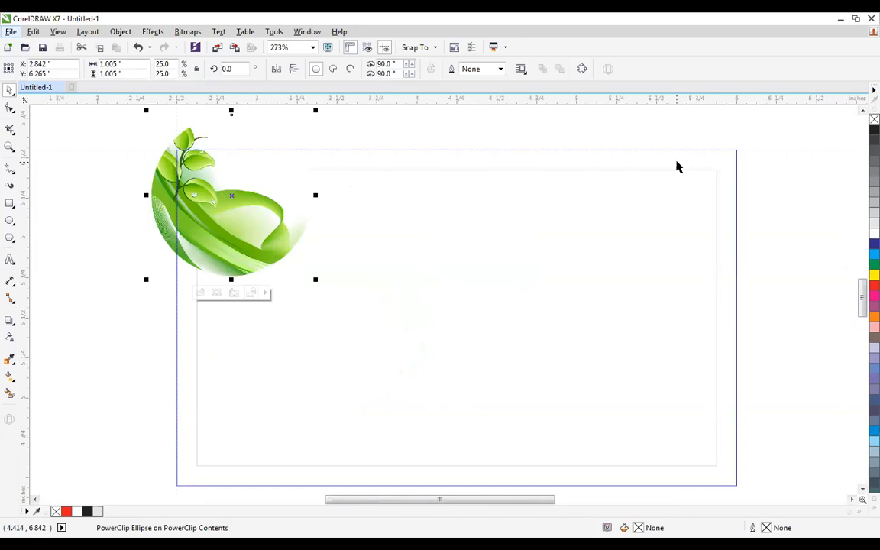
key(ctrl+z)
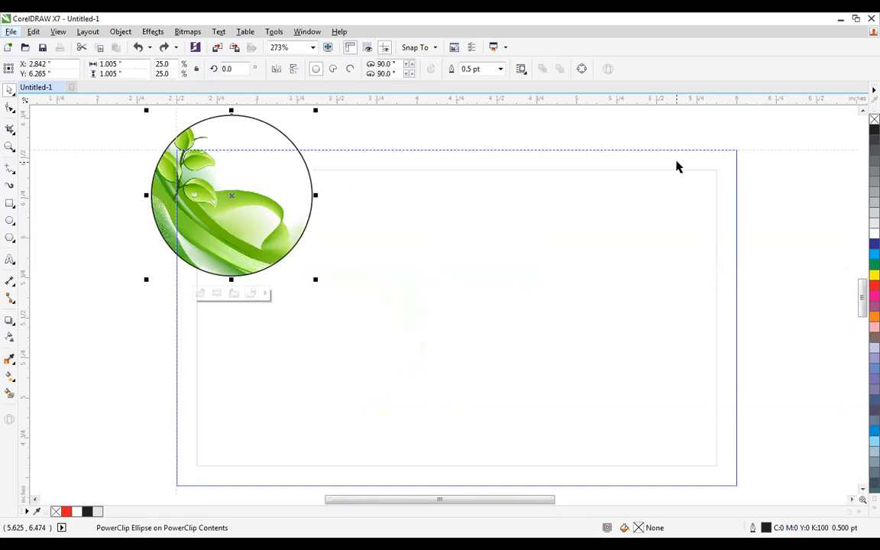
Step: Remove the leaf circle's outline inside the PowerClip and finish editing the clipped contents
right_click(872, 120)
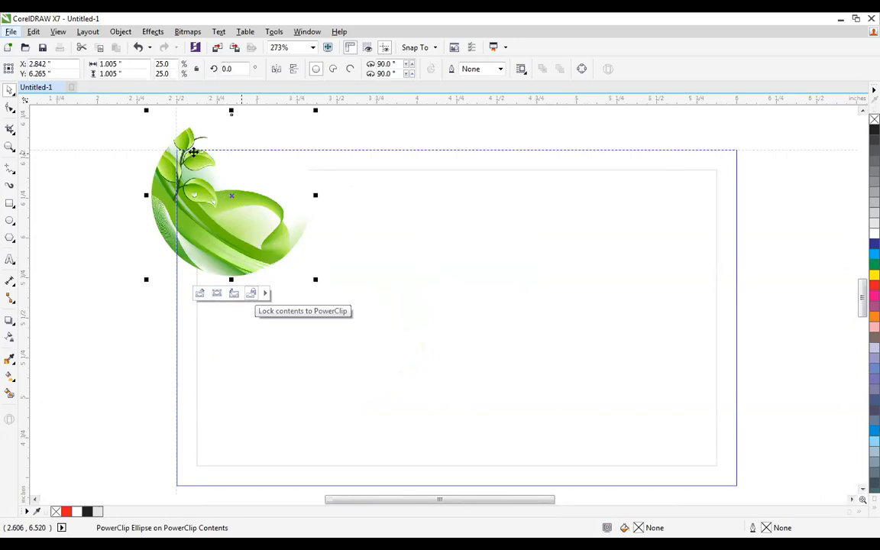
right_click(196, 142)
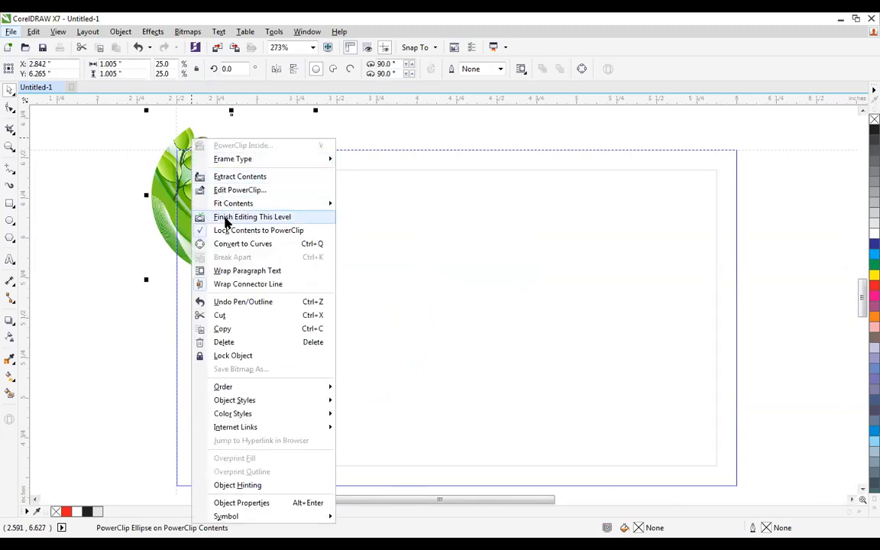
click(226, 218)
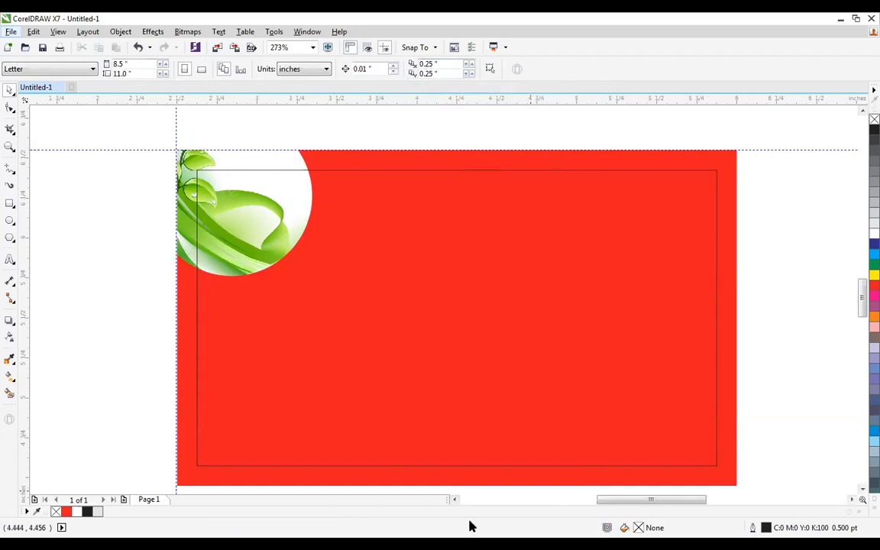
Step: Delete the red card and its inner margin frame, and paste the green and black wave bitmap onto the page
click(465, 544)
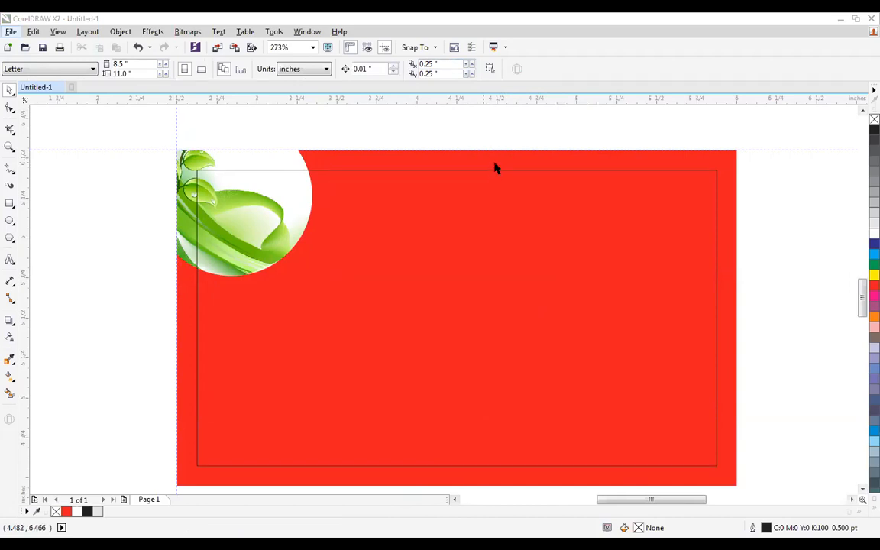
click(485, 181)
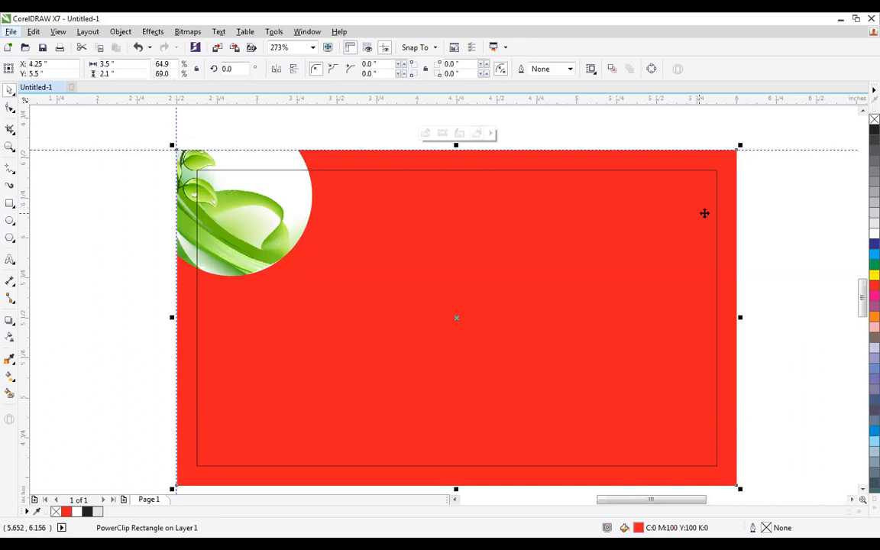
scroll(702, 212, down, 2)
drag(778, 165, 313, 400)
key(Delete)
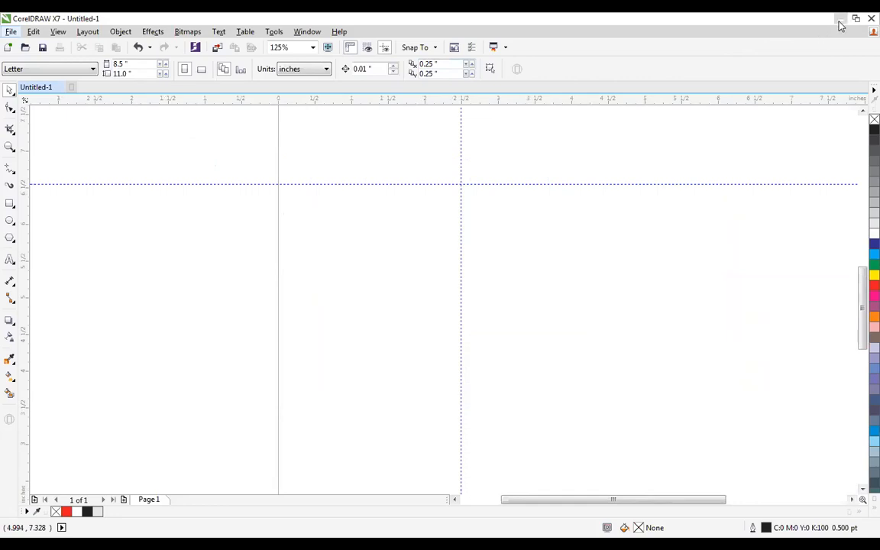
key(ctrl+v)
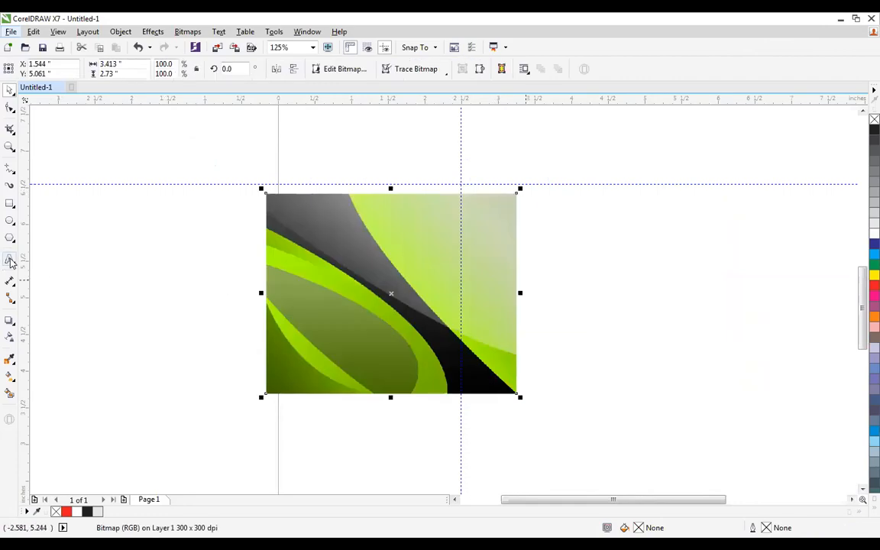
Step: Draw a rectangle over the wave bitmap and set its size to 3.5 × 2.1 inches
click(12, 205)
key(F2)
mouse_move(248, 179)
mouse_down()
mouse_move(540, 371)
mouse_move(567, 408)
mouse_up()
mouse_move(261, 204)
mouse_down()
mouse_move(505, 378)
mouse_move(506, 343)
mouse_up()
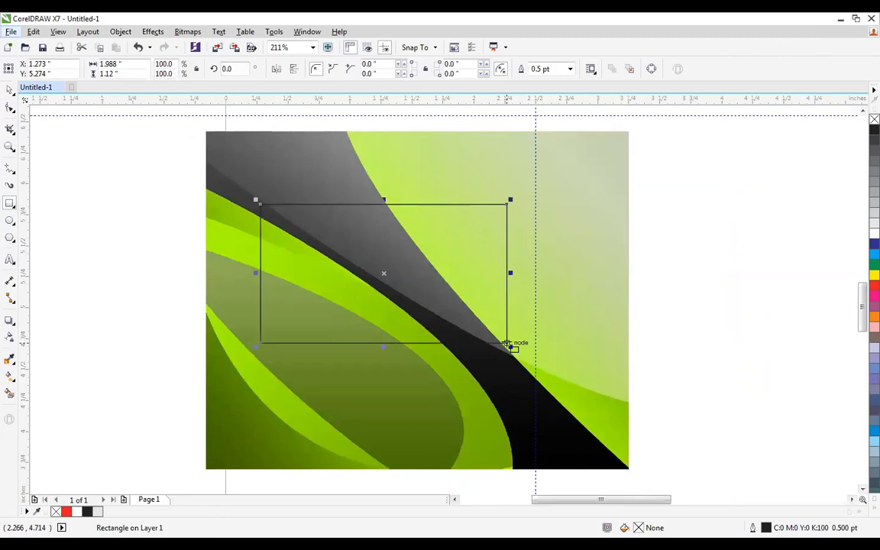
double_click(121, 65)
text(3.5)
key(Tab)
text(2.1)
key(Return)
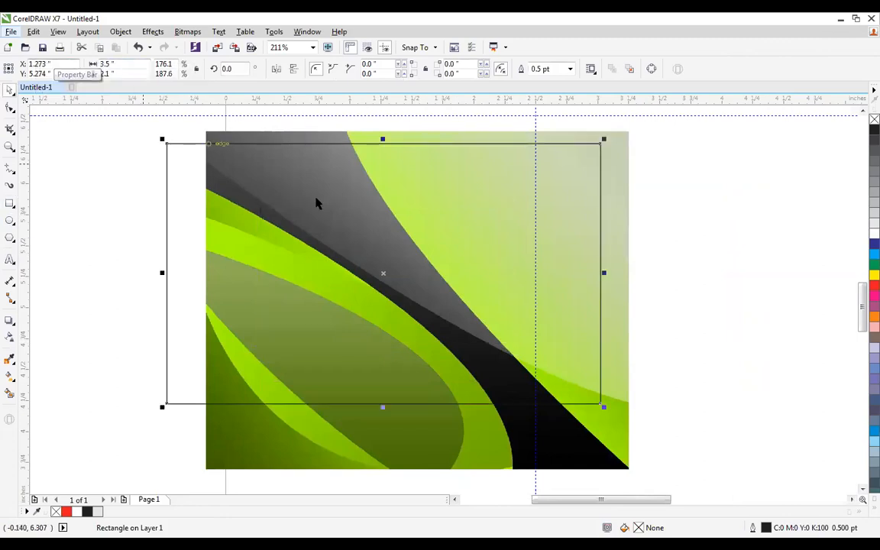
Step: Center the rectangle and the bitmap on the page, and stretch the bitmap about its center to about 4.07 inches wide
scroll(478, 270, down, 3)
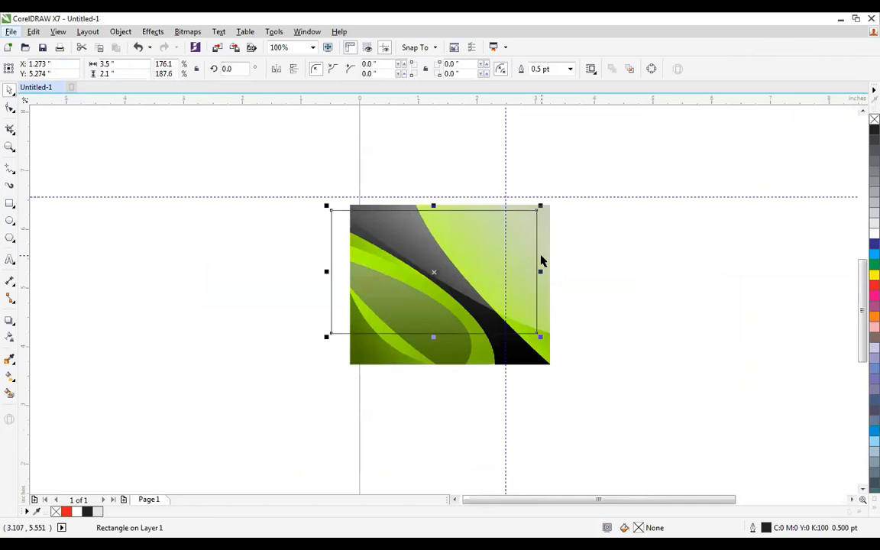
key(p)
click(426, 304)
key(p)
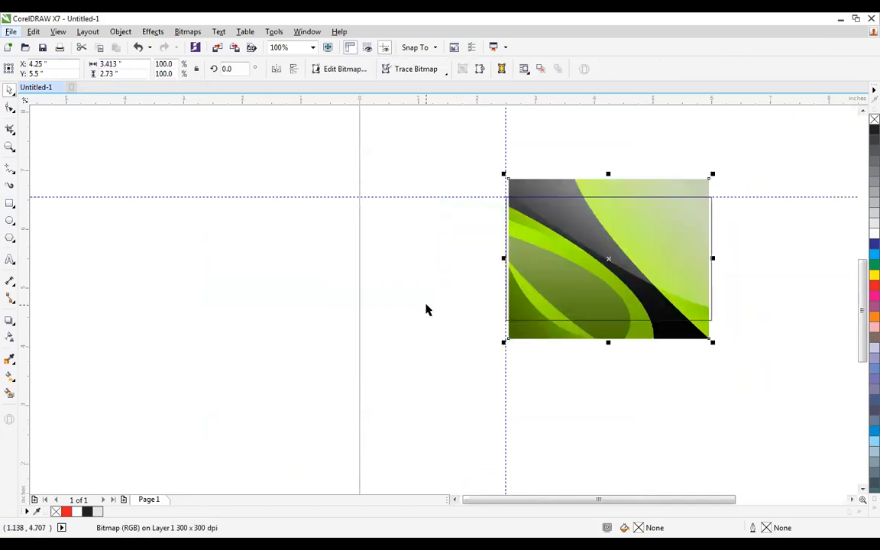
key(shift+F2)
drag(675, 300, 726, 300)
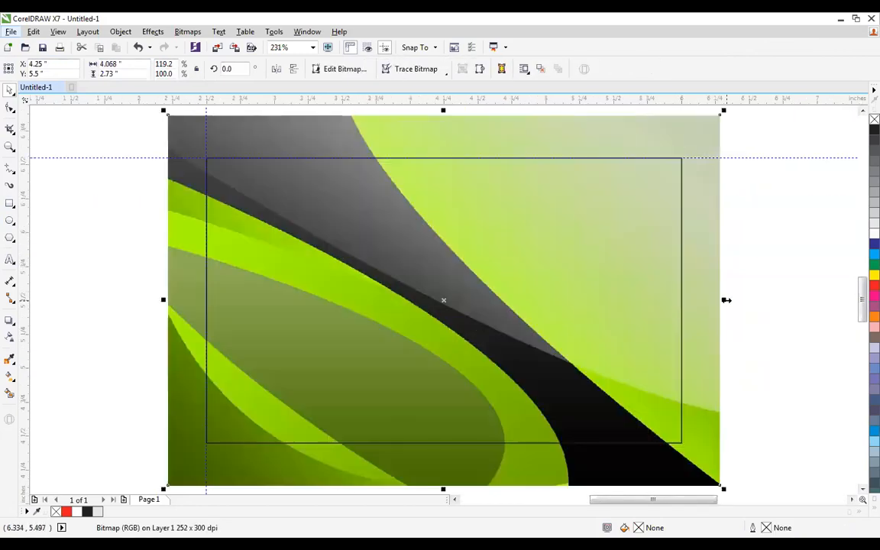
Step: Duplicate the card rectangle in place and resize the copy to 3.25 × 1.85 inches as an inner margin frame
scroll(726, 300, down, 2)
key(Escape)
key(F2)
drag(387, 173, 766, 443)
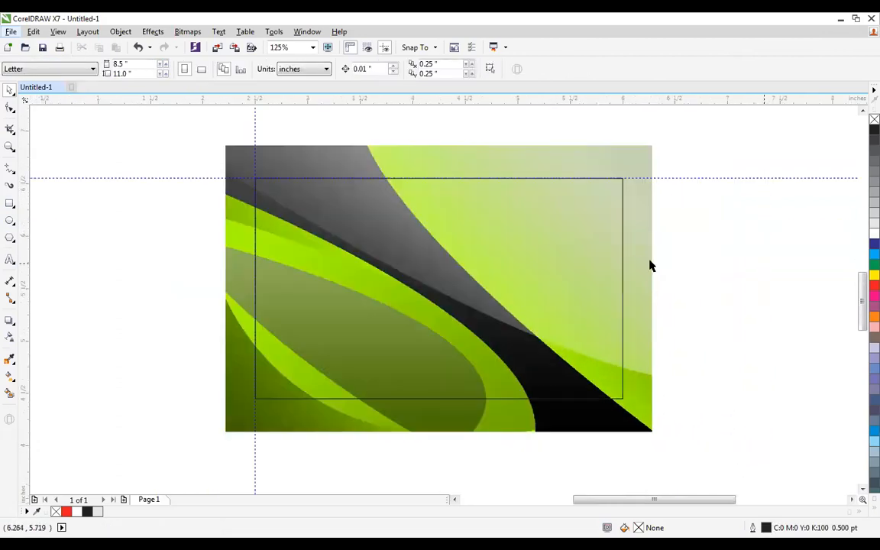
click(622, 235)
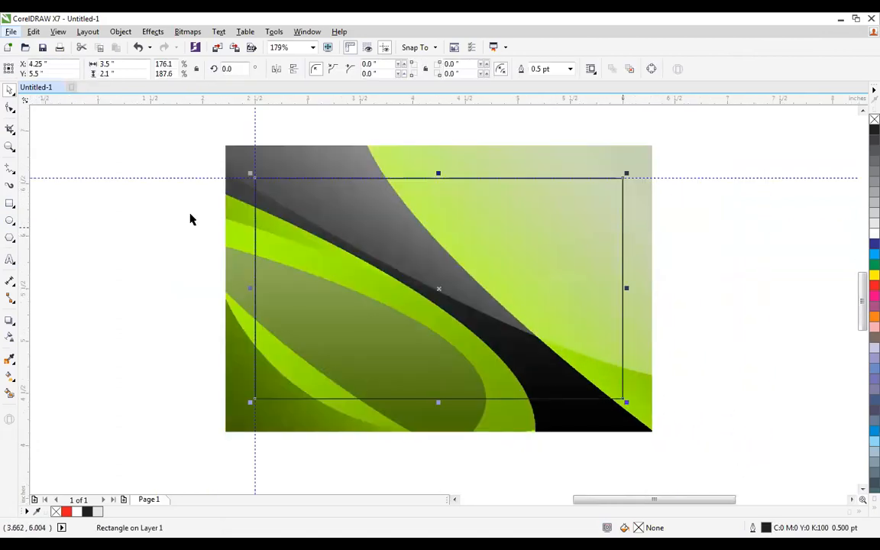
click(111, 64)
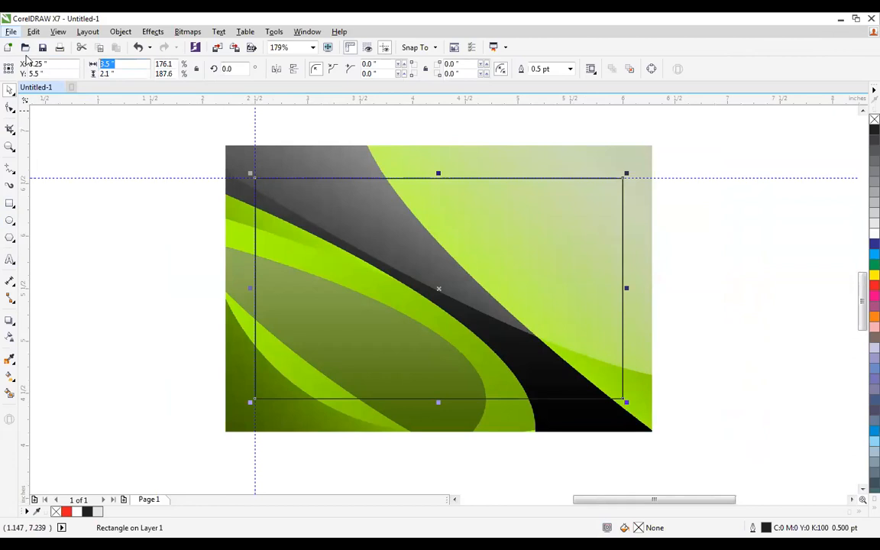
text(3.25)
key(Tab)
text(1.85)
key(Return)
key(F4)
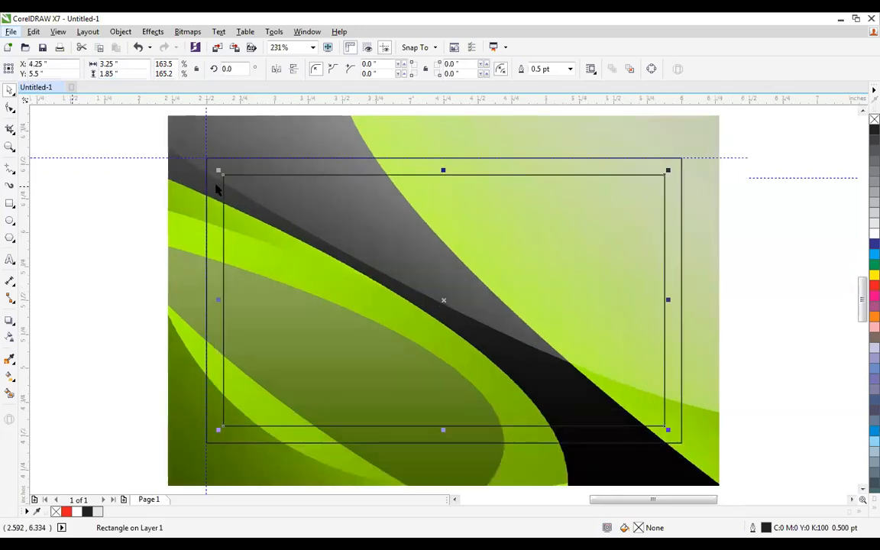
key(F6)
drag(130, 128, 161, 145)
key(space)
click(186, 141)
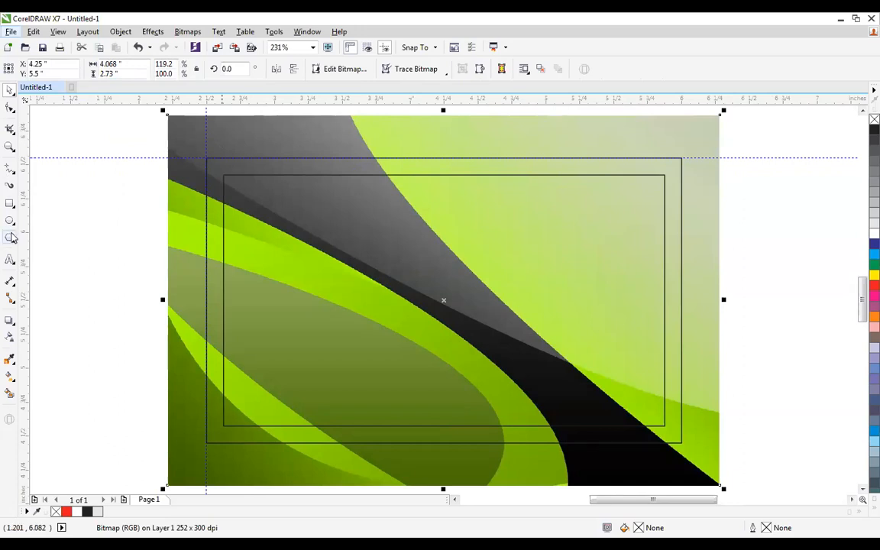
Step: Add the artistic text "PRINT MEDIA OKARA" beside the card
key(F8)
click(82, 256)
text(PR)
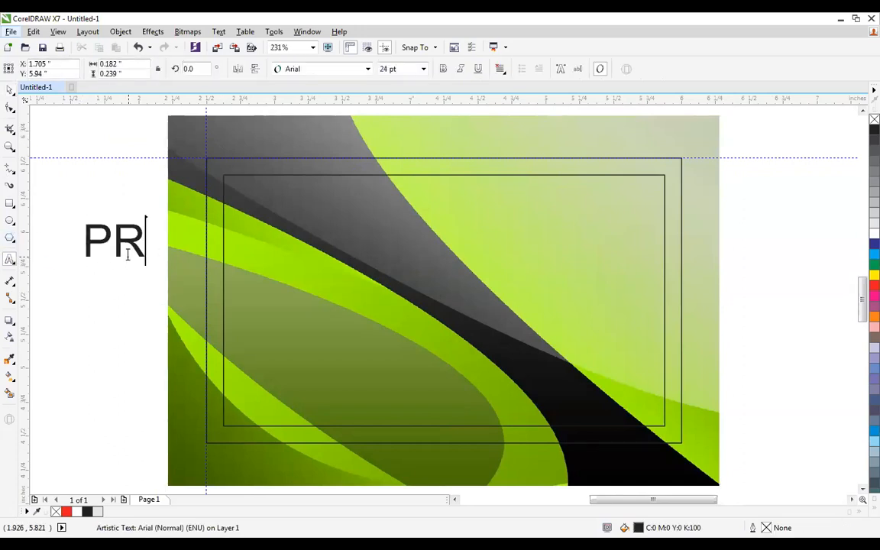
text(INT MEDIAOKA)
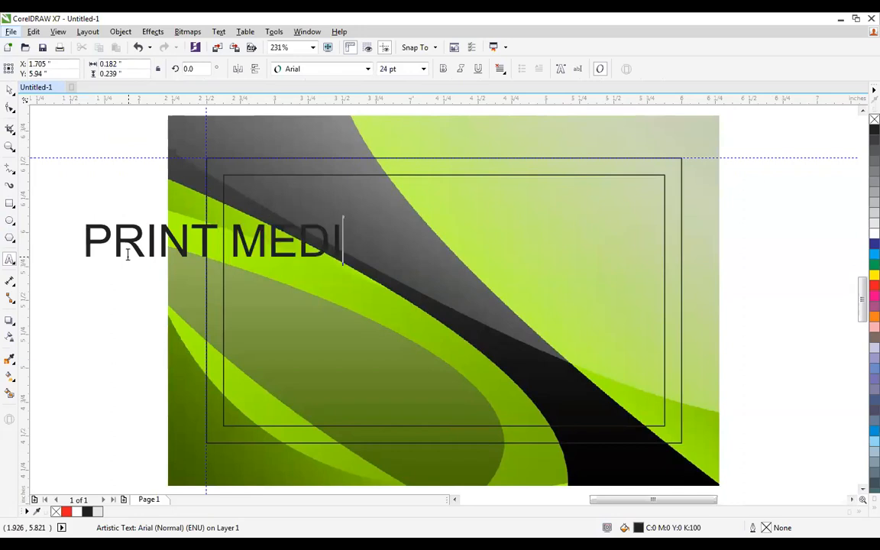
key(BackSpace)
key(BackSpace)
key(BackSpace)
text(OKARA)
key(ctrl+space)
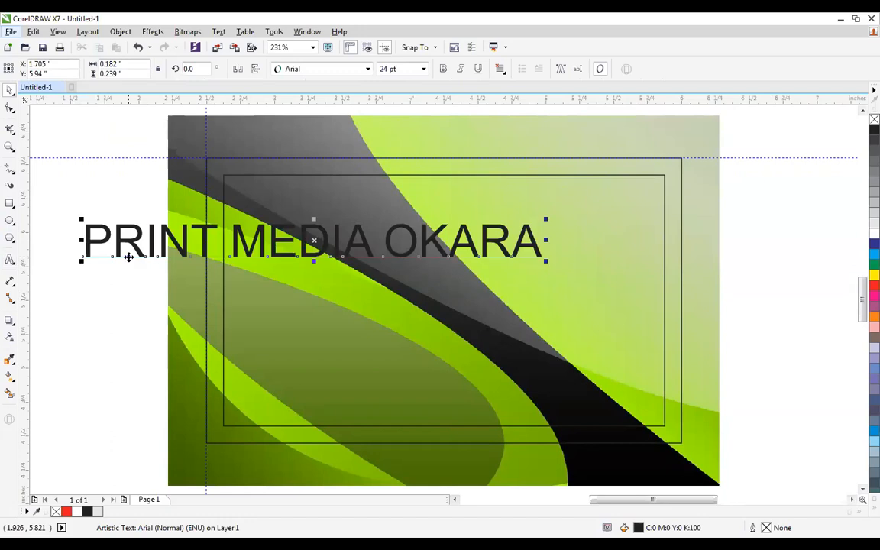
Step: Move the text into the upper-left corner of the inner margin frame and scale it down to about 16 pt
drag(313, 239, 450, 211)
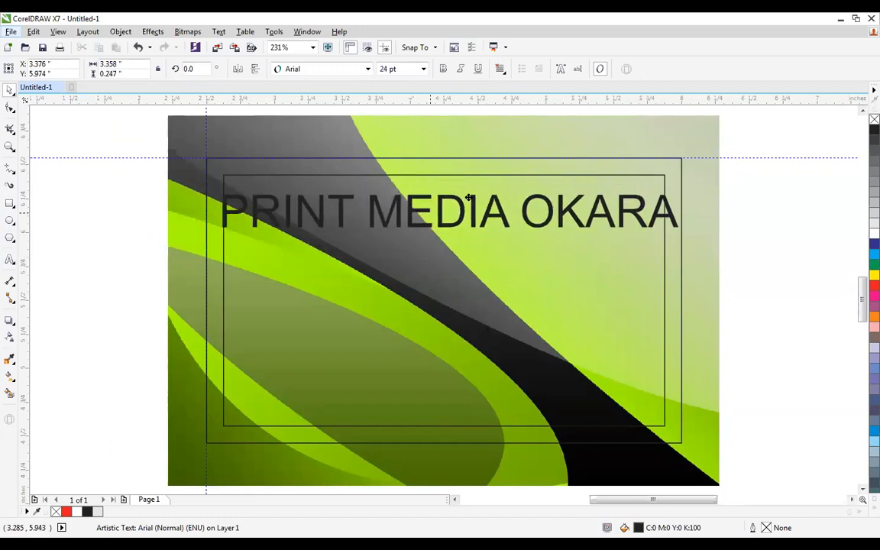
drag(687, 240, 504, 243)
key(F2)
drag(200, 126, 613, 309)
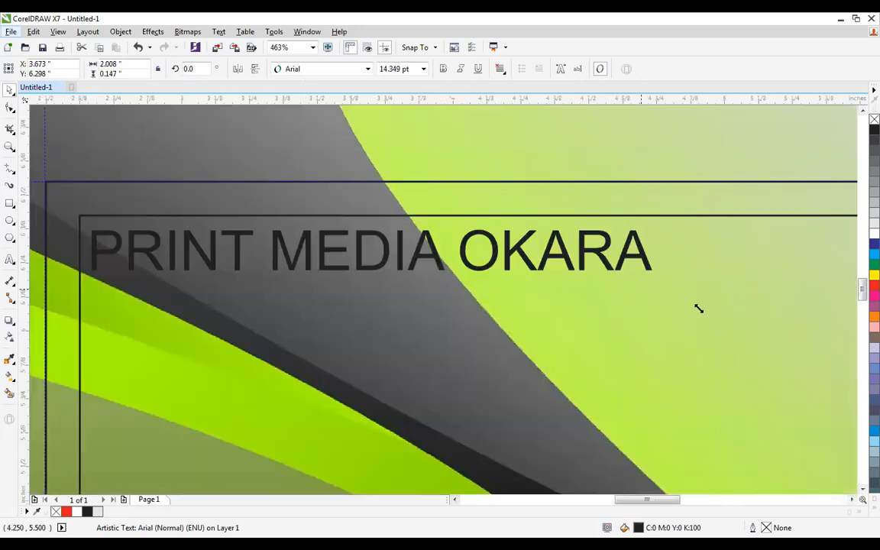
Step: Try the fonts Admiration Pains and Adobe Fan Heiti Std B on the card text
click(310, 68)
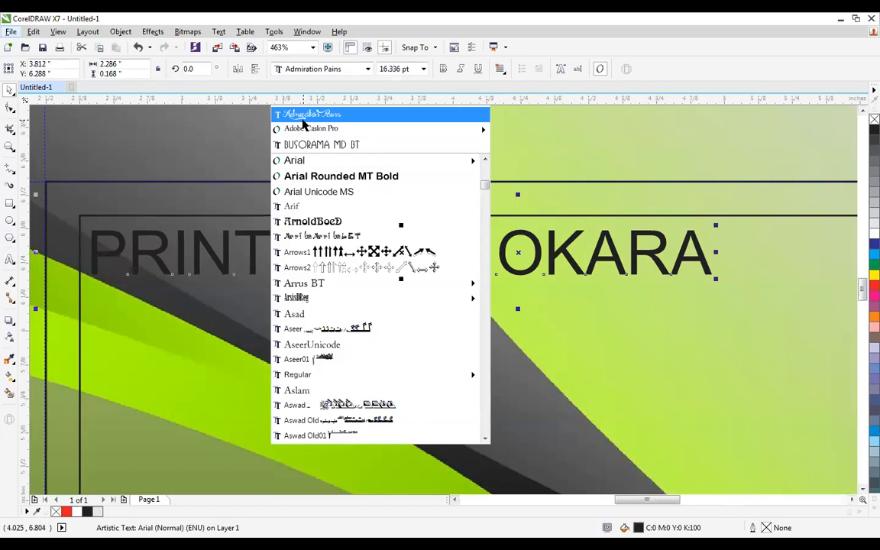
click(304, 124)
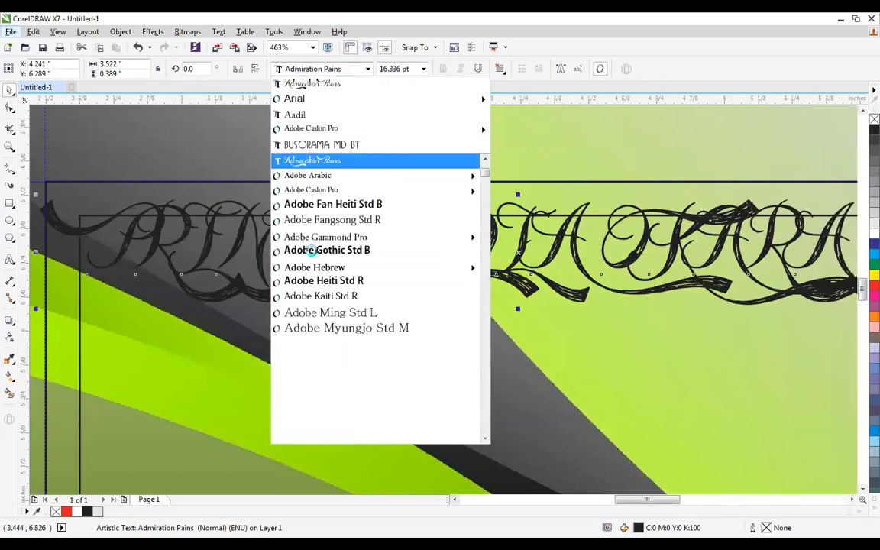
click(302, 204)
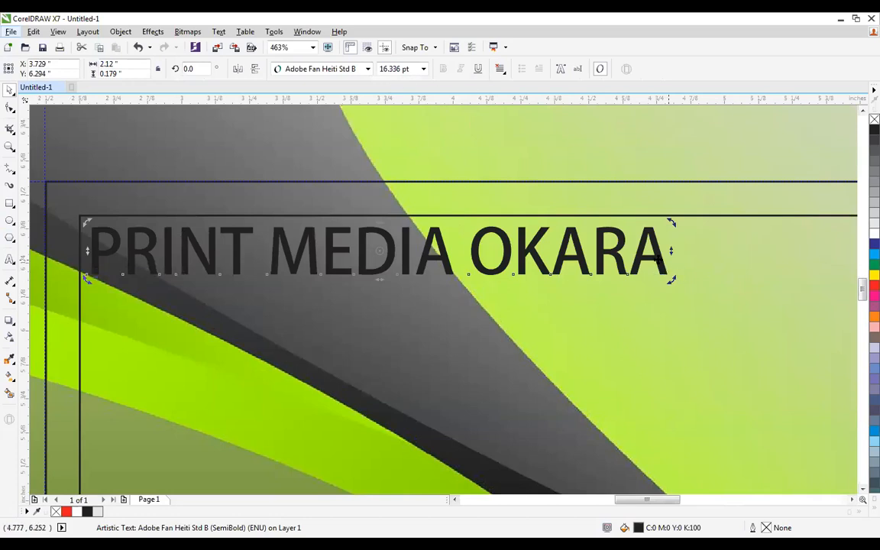
Step: Set the card text's font to Adobe Gothic Std B and enlarge it to about 17.6 pt
click(302, 70)
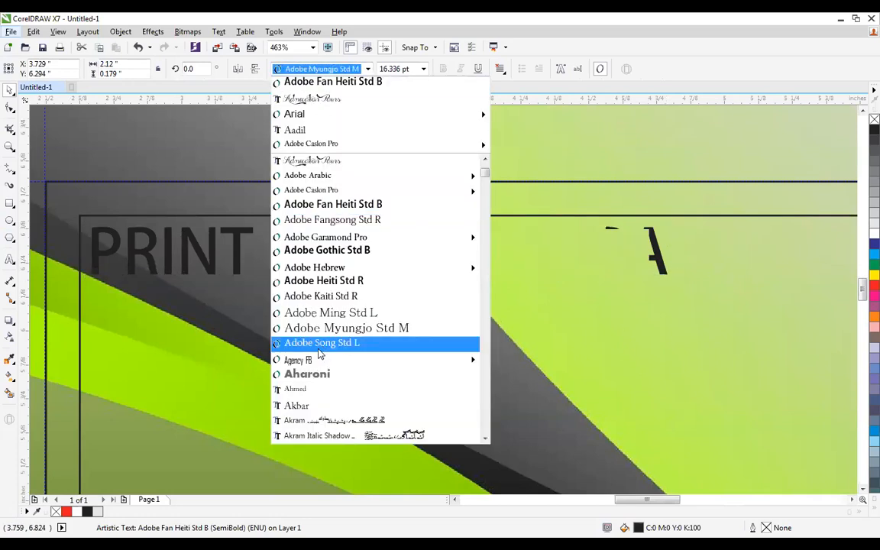
click(344, 250)
scroll(346, 263, down, 2)
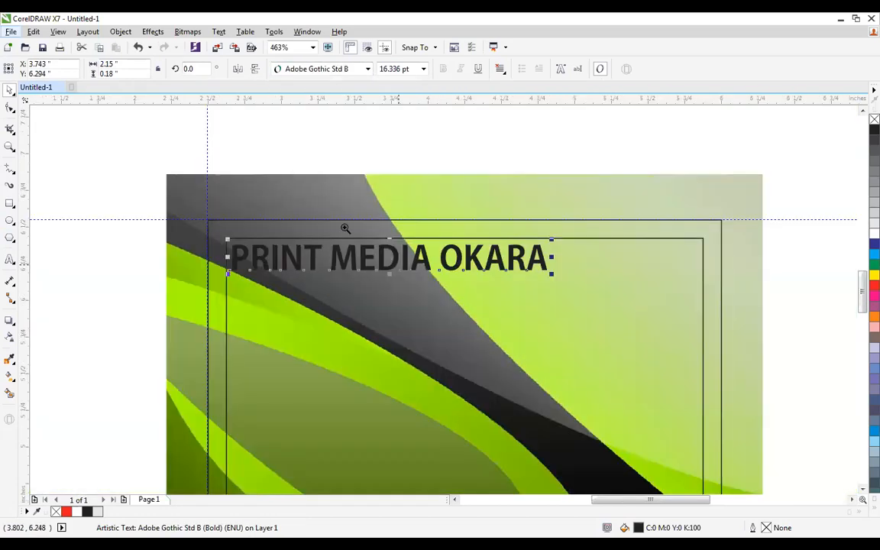
scroll(714, 357, up, 1)
drag(558, 273, 594, 299)
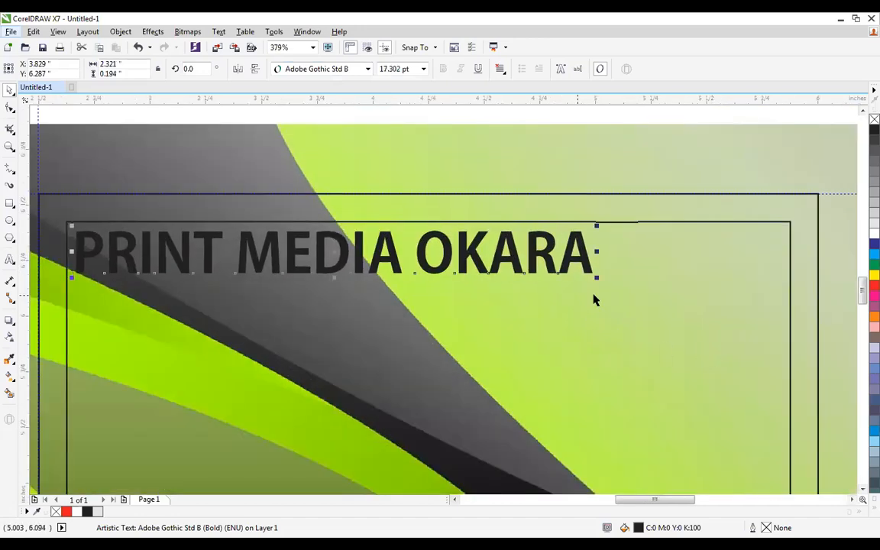
Step: Try red and cyan fills on the card text, and settle on Blue (C100 M100 Y0 K0)
click(874, 285)
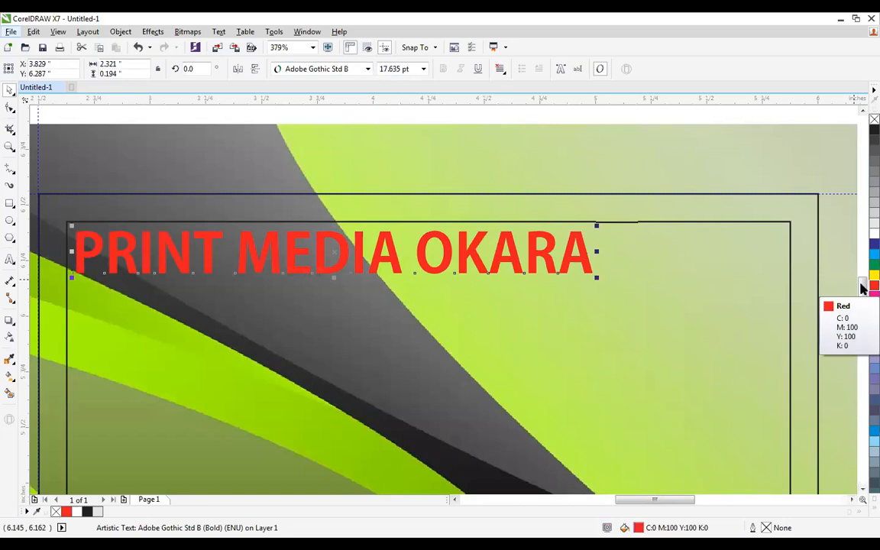
click(870, 255)
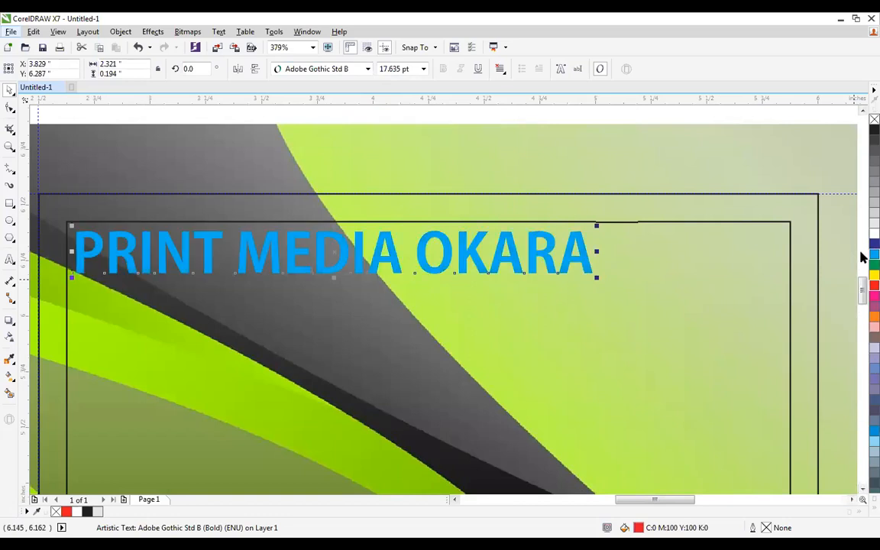
click(870, 245)
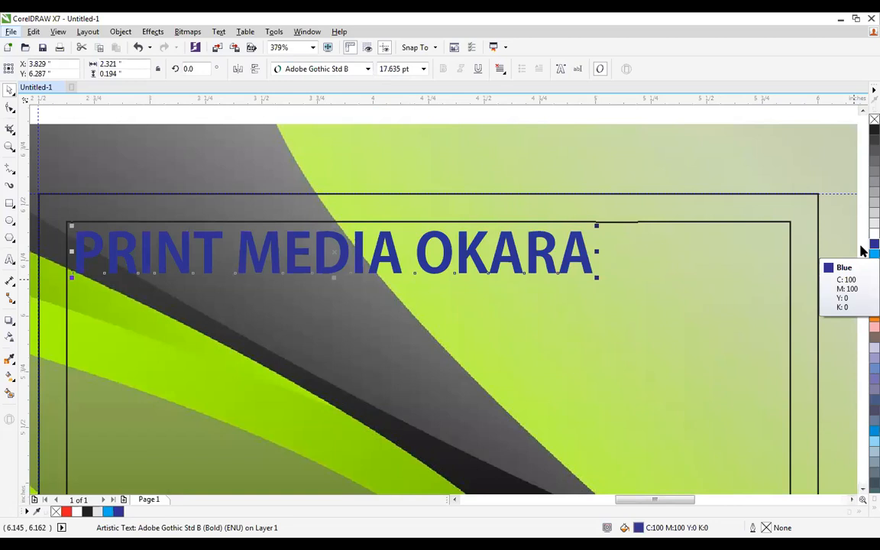
click(510, 250)
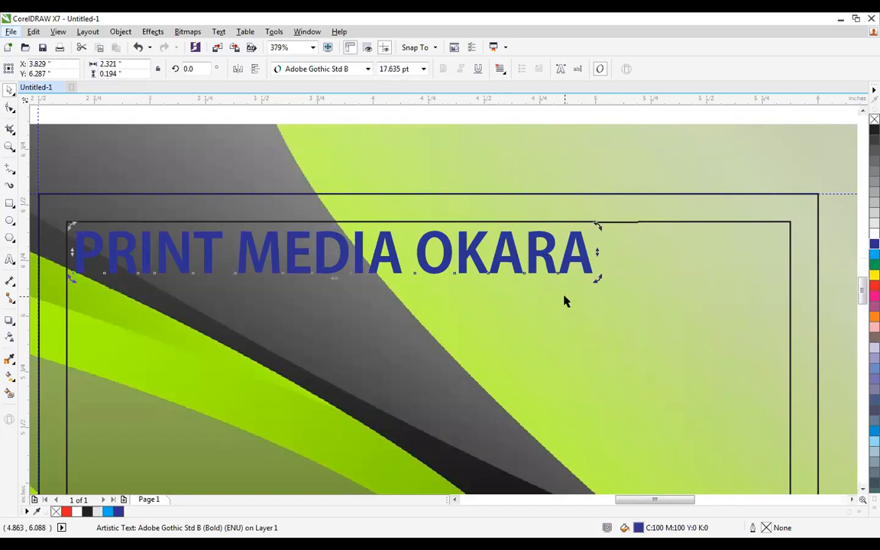
Step: Give the card text a white 1.5 pt outline with round corners, set behind the fill and scaling with the object
key(F12)
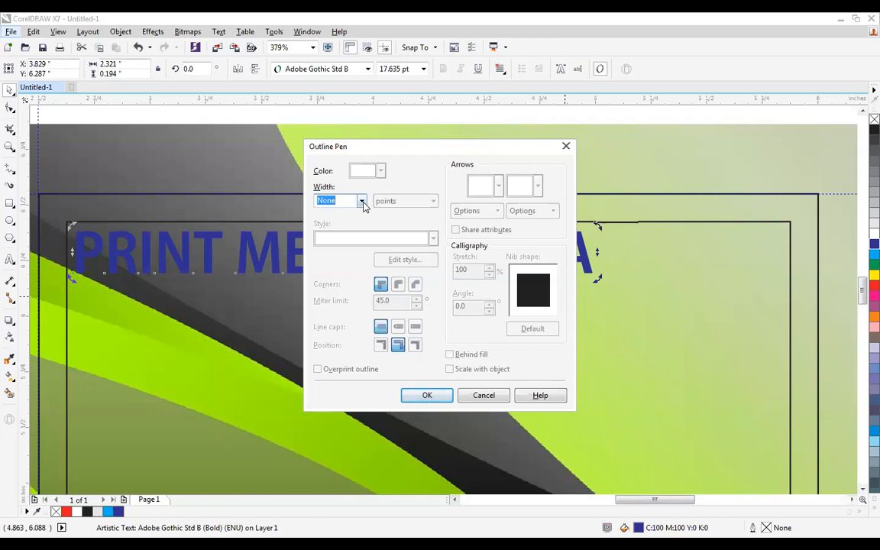
click(362, 202)
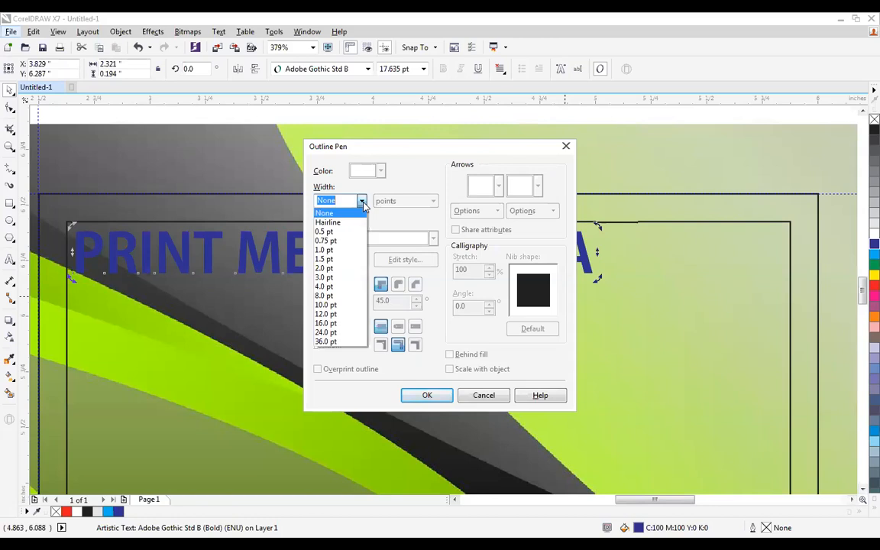
click(330, 261)
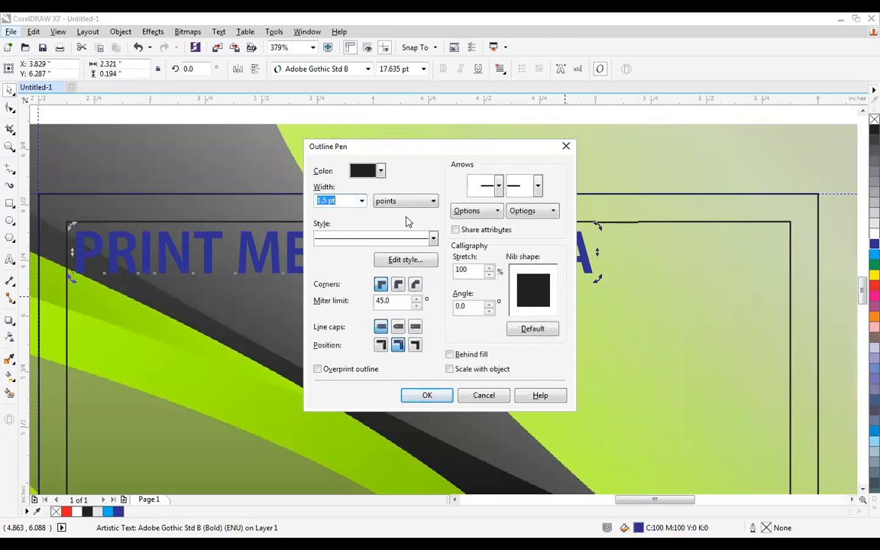
click(398, 285)
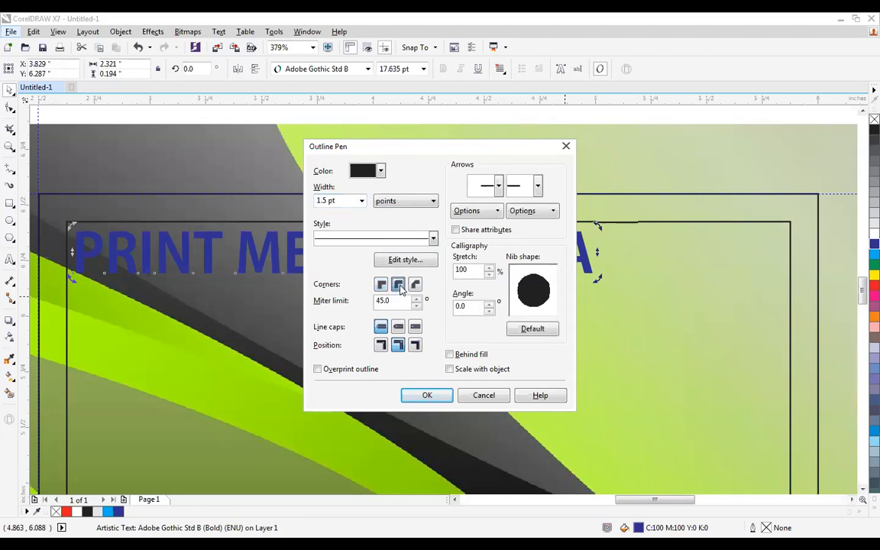
click(448, 355)
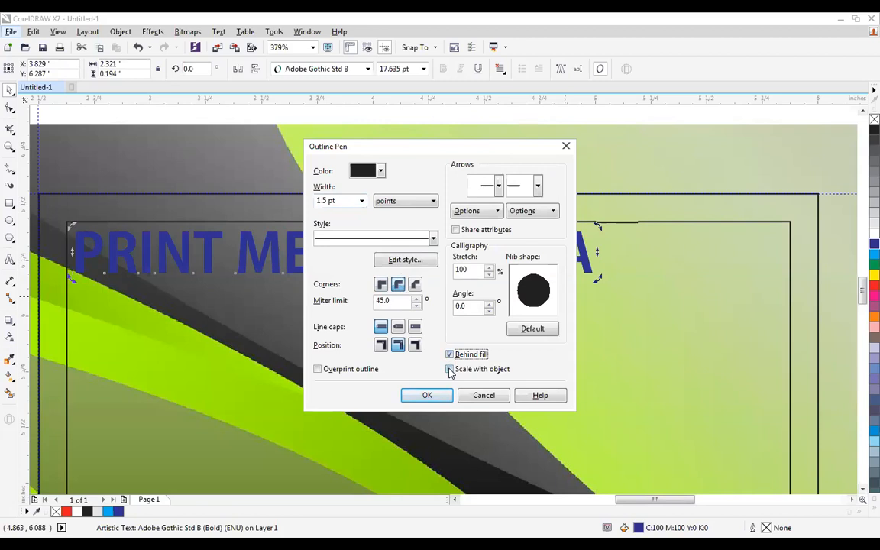
click(449, 370)
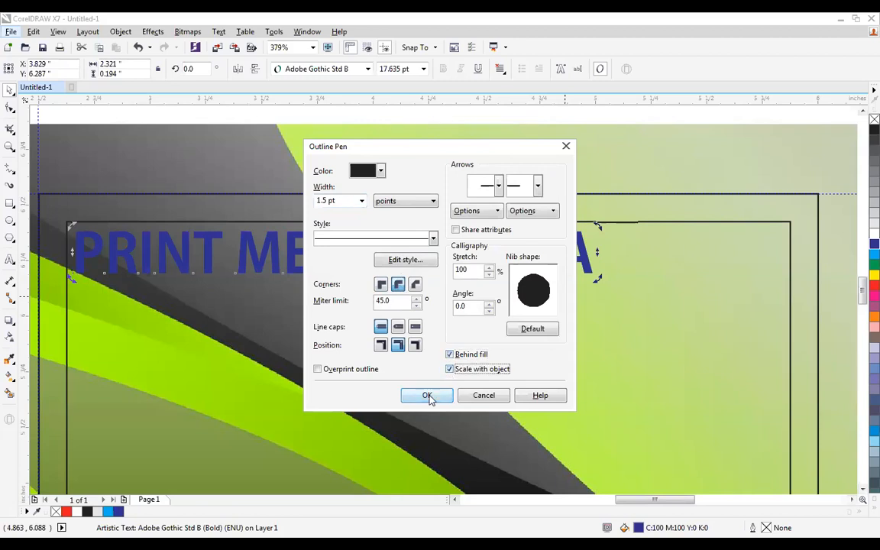
click(427, 396)
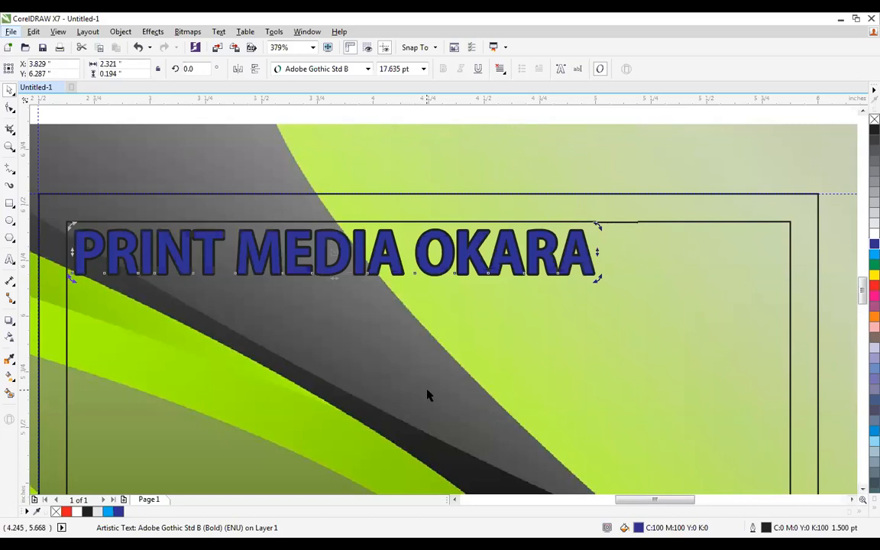
right_click(863, 234)
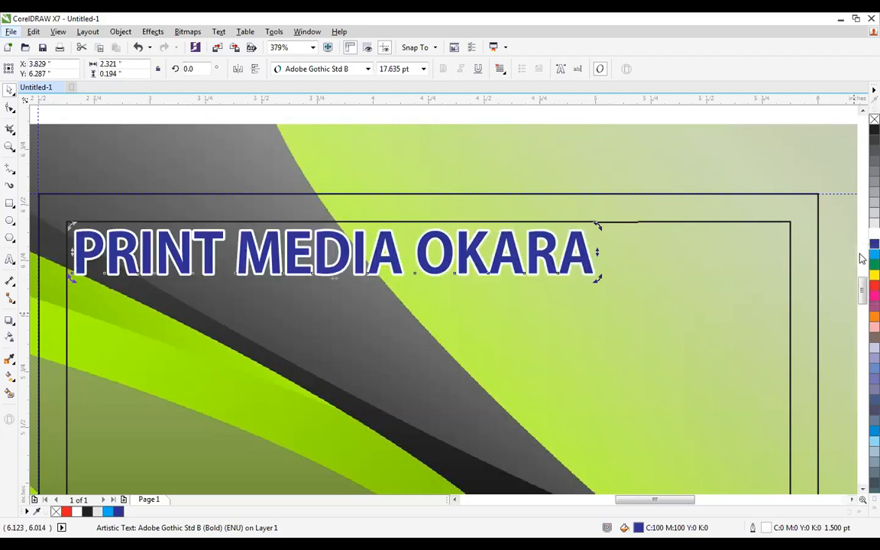
Step: Fill the card text with Red (M100 Y100) and check it against the whole card
scroll(609, 257, down, 2)
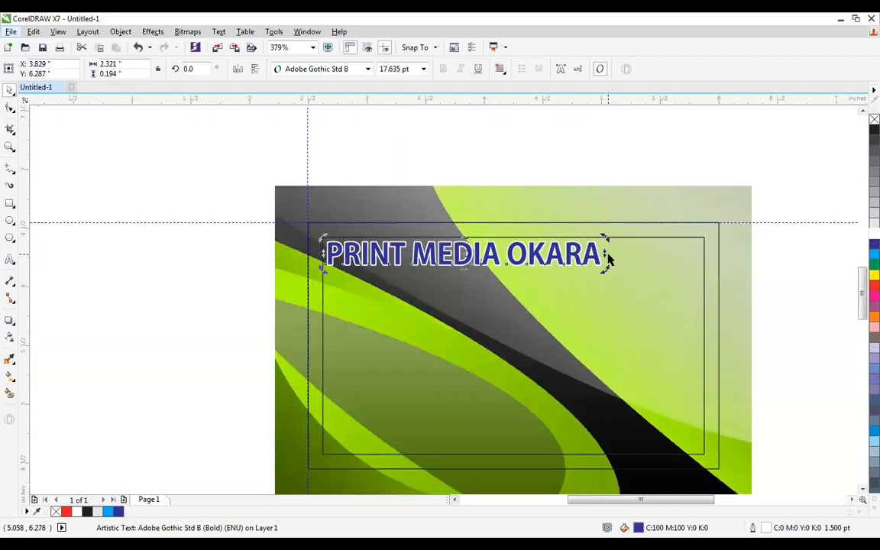
click(705, 203)
key(F2)
drag(135, 276, 767, 150)
click(568, 278)
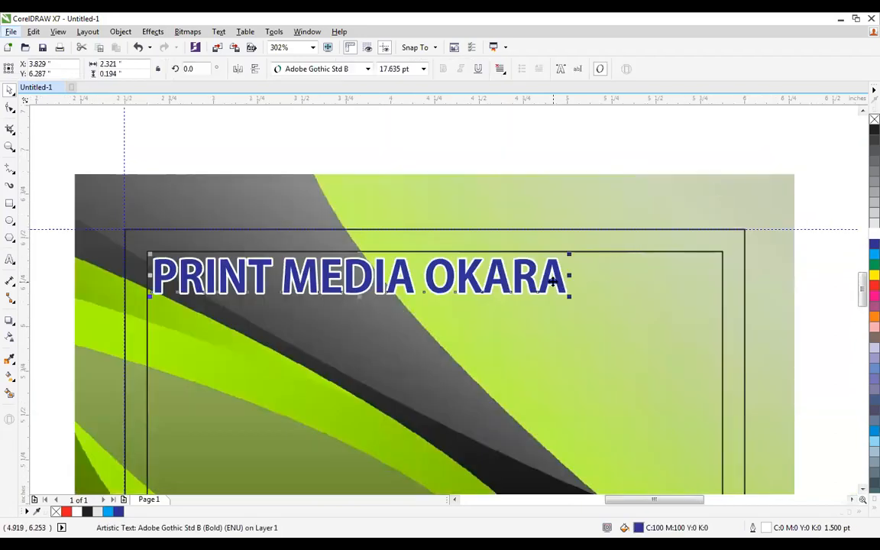
click(872, 285)
scroll(860, 287, down, 1)
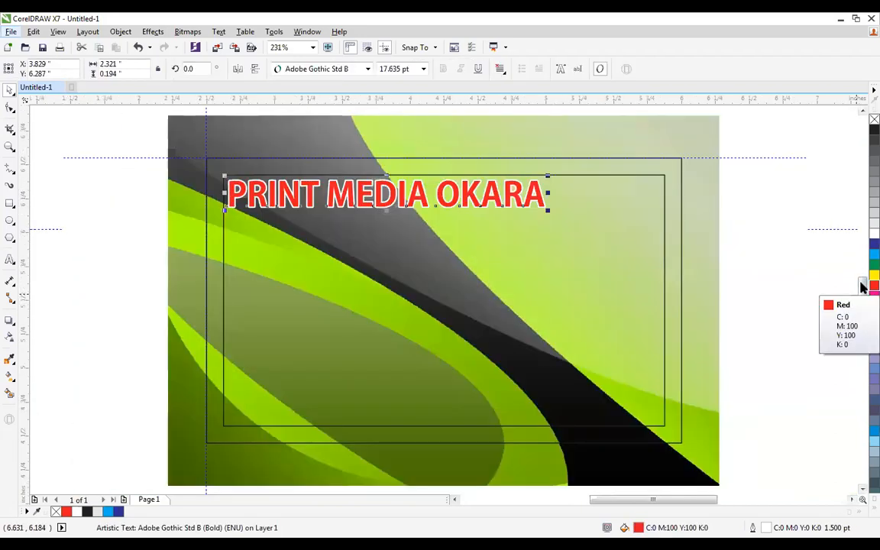
scroll(475, 229, down, 2)
scroll(475, 229, up, 2)
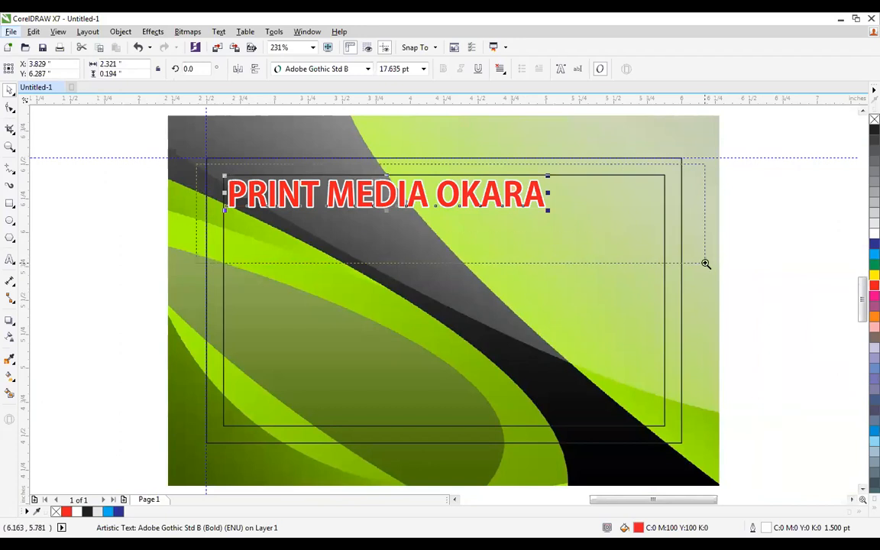
scroll(705, 263, up, 2)
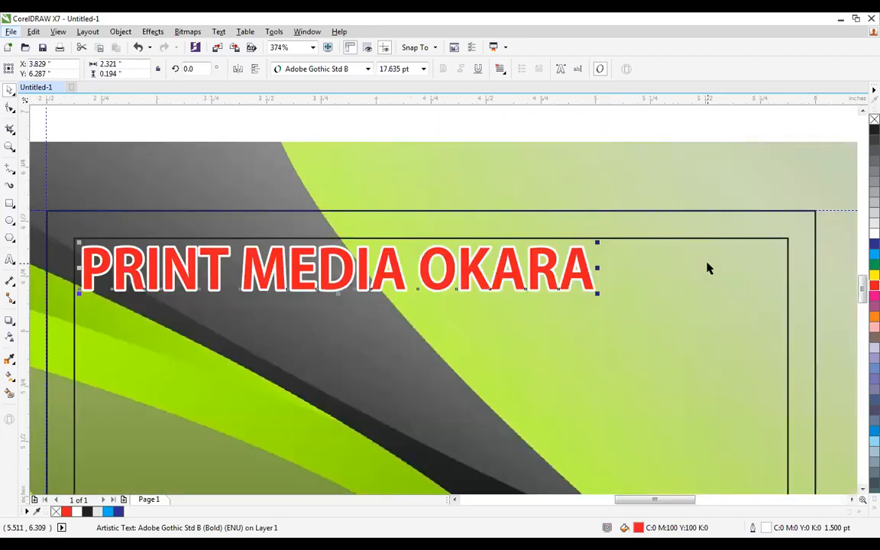
scroll(708, 267, down, 3)
scroll(708, 268, up, 1)
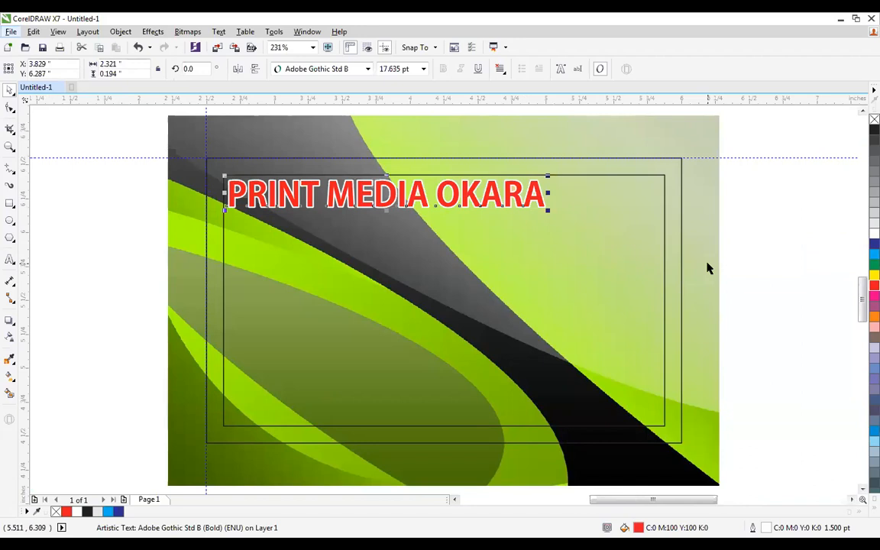
Step: Try a uniform transparency of 52 on the background bitmap
click(707, 267)
scroll(707, 263, down, 3)
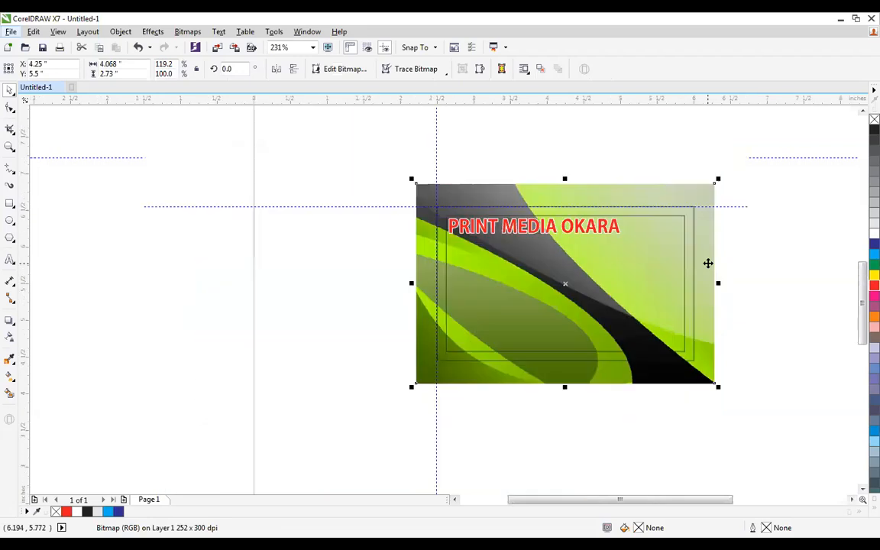
drag(376, 173, 799, 454)
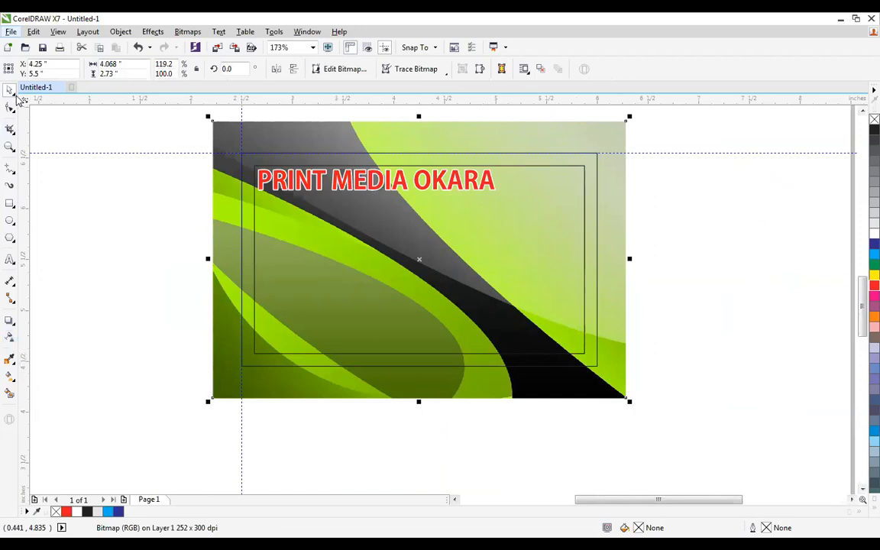
click(10, 338)
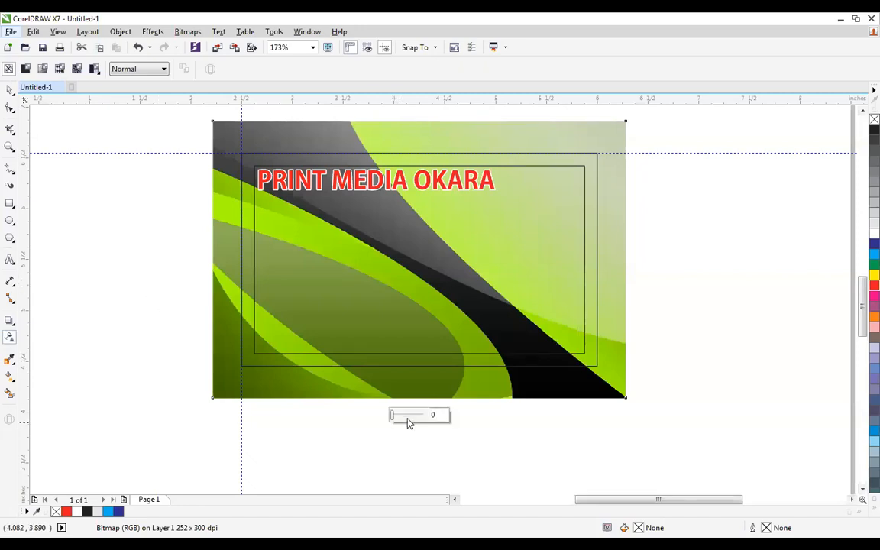
drag(394, 417, 412, 418)
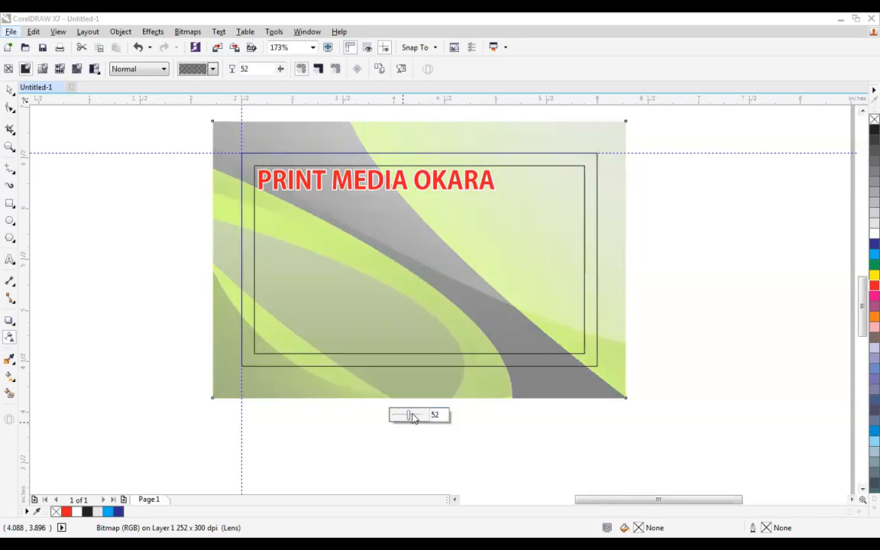
scroll(396, 448, up, 1)
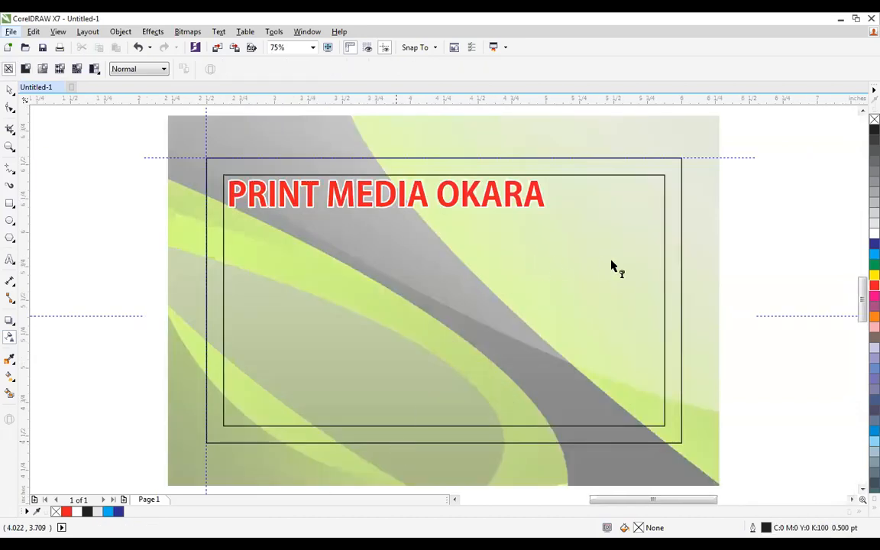
Step: Try a uniform transparency of 33 on the background bitmap, and reduce it to 13
click(764, 269)
click(706, 266)
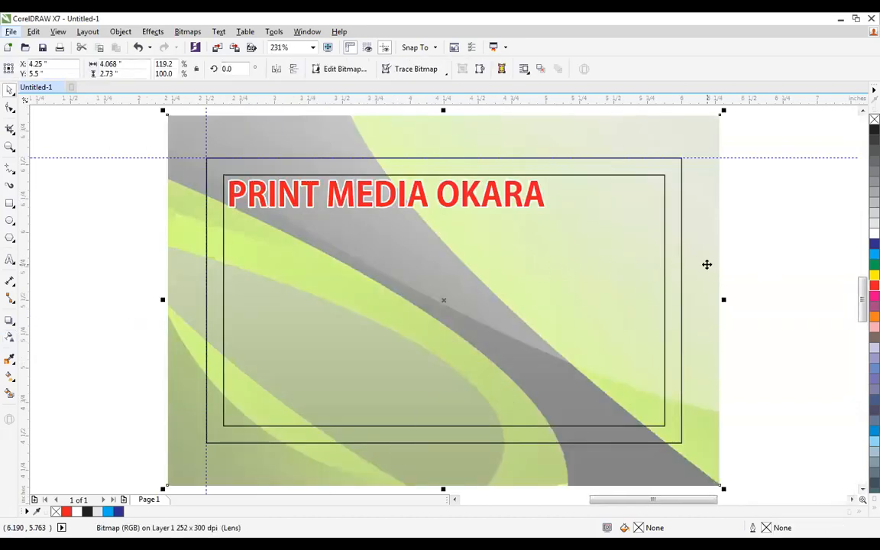
key(space)
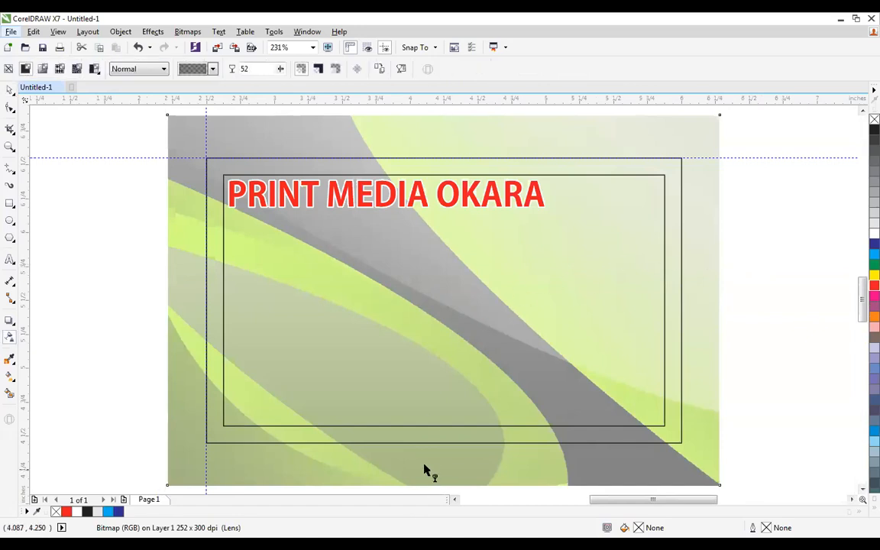
scroll(427, 450, down, 2)
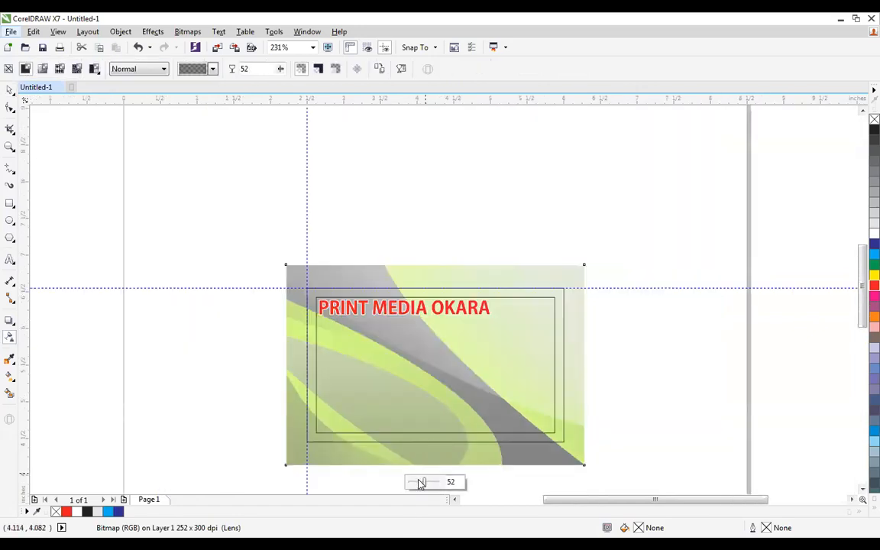
drag(419, 482, 415, 483)
key(ctrl+z)
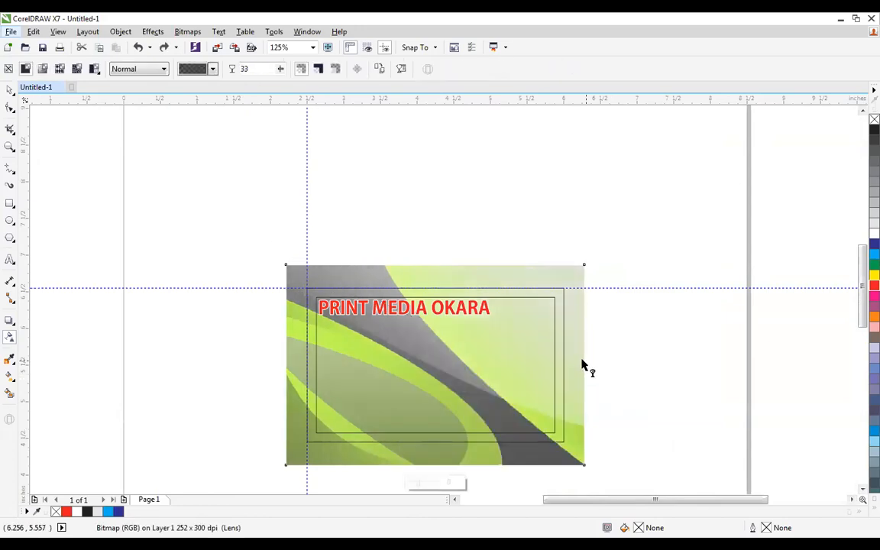
key(space)
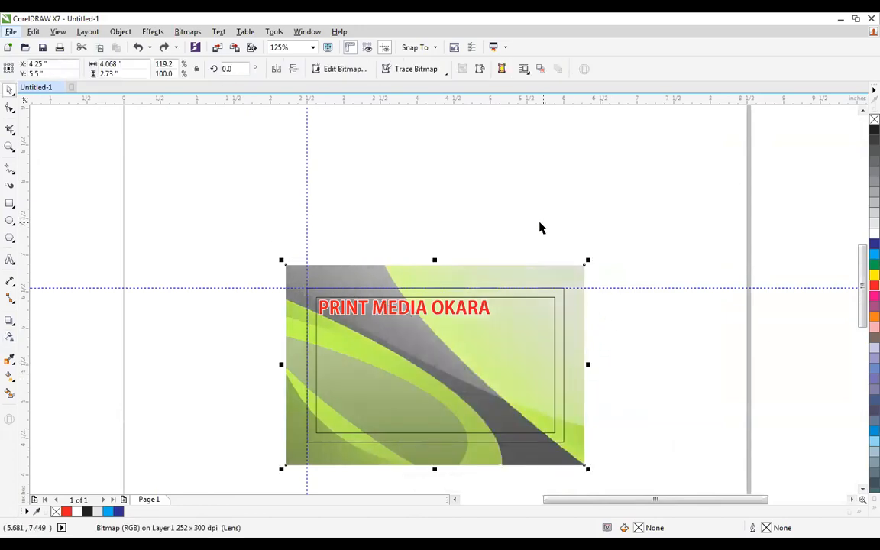
key(shift+F2)
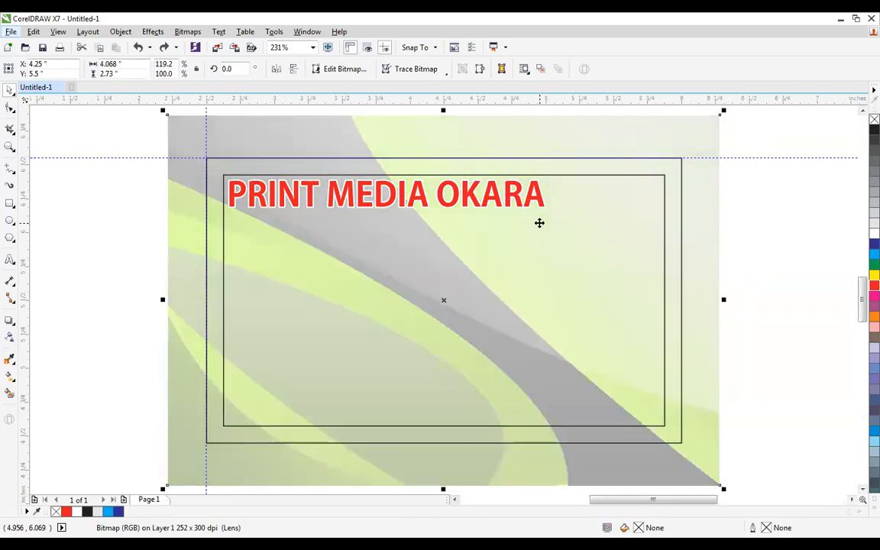
scroll(536, 232, down, 3)
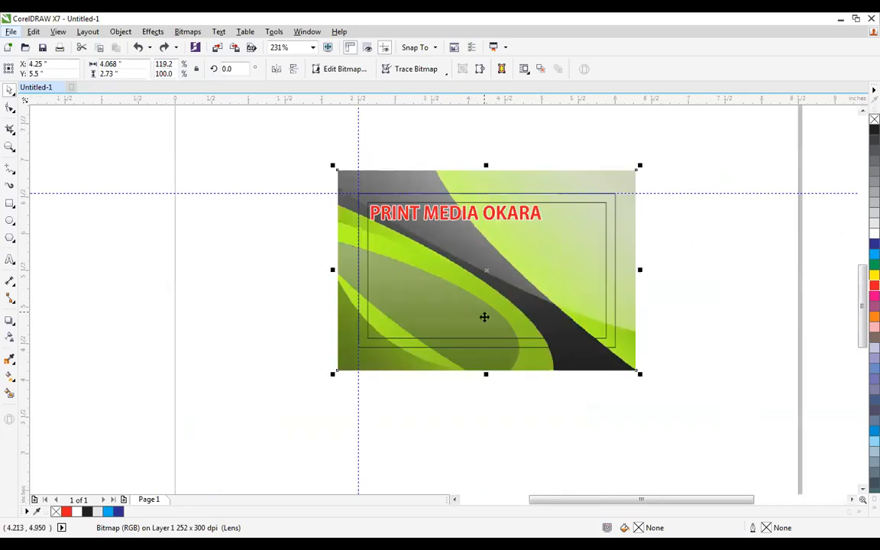
Step: Try a linear transparency running from the bitmap's upper edge to its lower edge, and undo the attempt
key(space)
drag(462, 175, 468, 372)
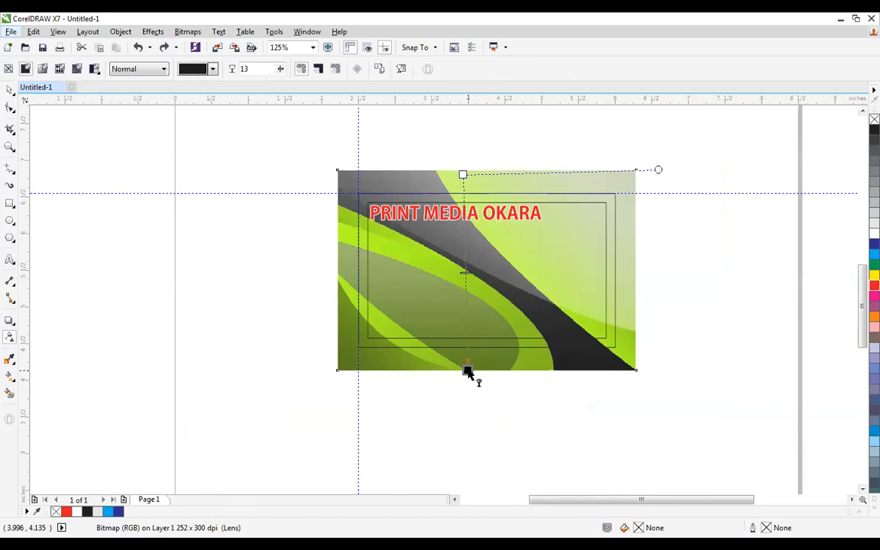
drag(468, 372, 468, 370)
drag(314, 151, 721, 428)
drag(373, 410, 368, 367)
key(ctrl+z)
key(ctrl+z)
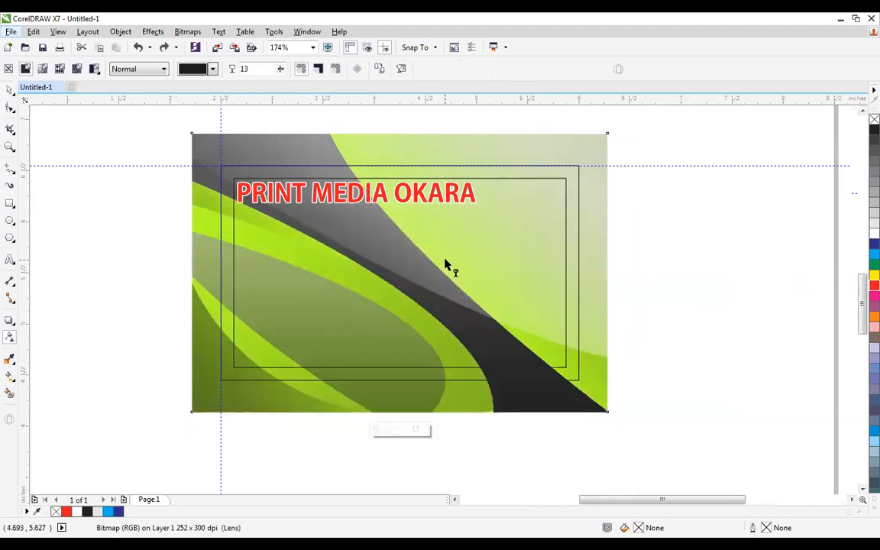
Step: Try fading the bitmap to 100 transparency toward its lower edge with the gradient midpoint moved up, and undo those changes
drag(398, 133, 406, 409)
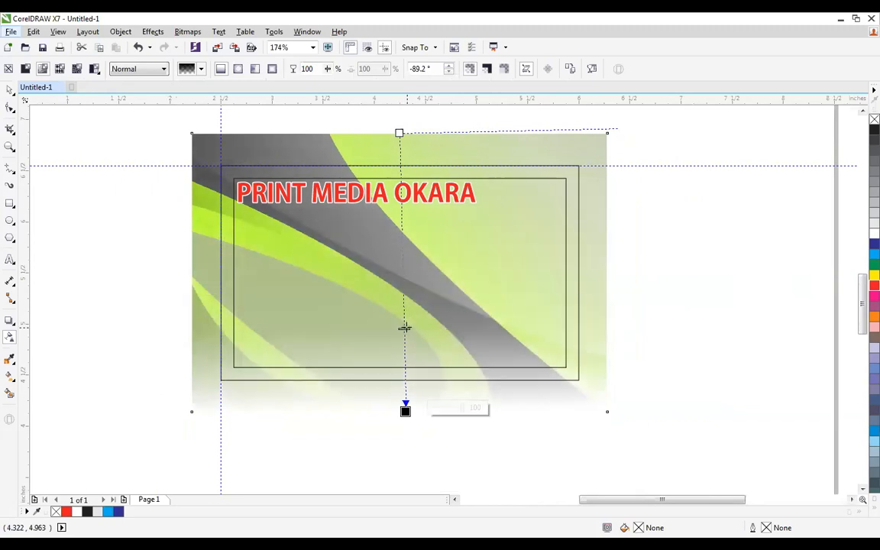
drag(403, 266, 402, 241)
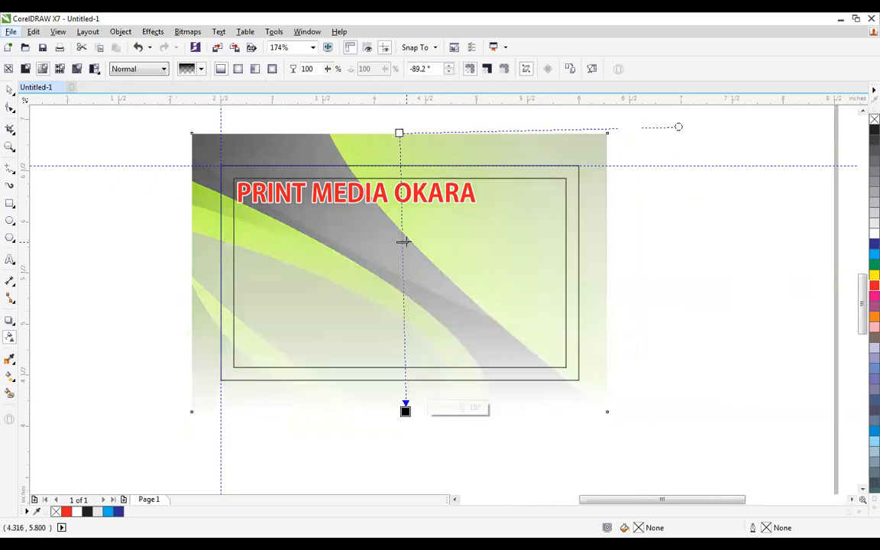
key(space)
click(675, 248)
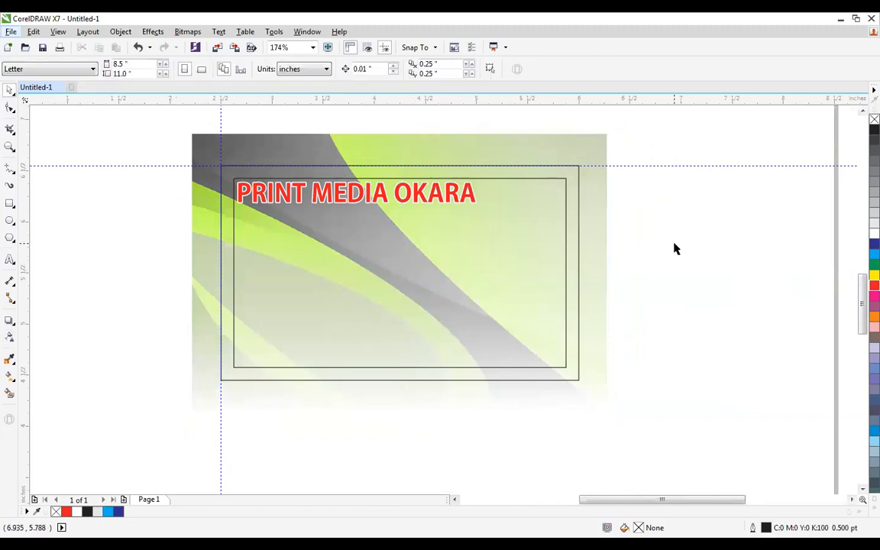
key(ctrl+z)
key(ctrl+z)
key(ctrl+z)
key(ctrl+z)
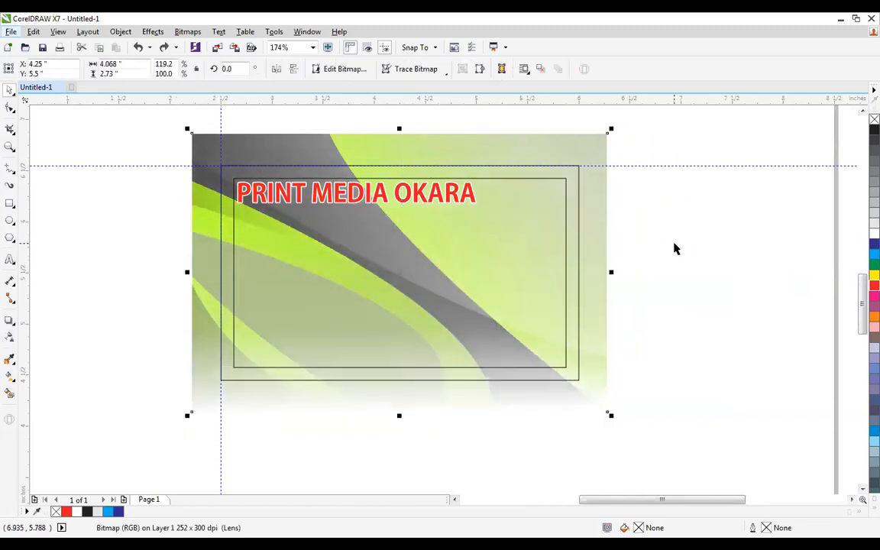
Step: Try a left-to-right linear transparency on the bitmap, and return it to a uniform transparency of 0
key(space)
mouse_move(602, 264)
mouse_down()
mouse_move(223, 276)
mouse_move(192, 256)
mouse_move(606, 265)
mouse_up()
key(ctrl+z)
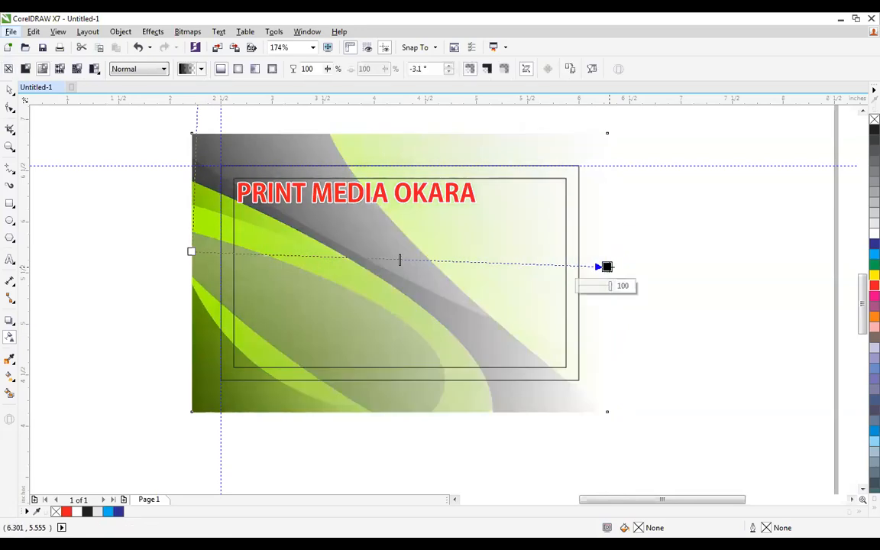
key(ctrl+z)
drag(384, 433, 364, 430)
Step: Try right-to-left and top-to-bottom transparency fades on the bitmap, undo both, and deselect it
drag(604, 286, 195, 263)
key(ctrl+z)
drag(409, 149, 410, 403)
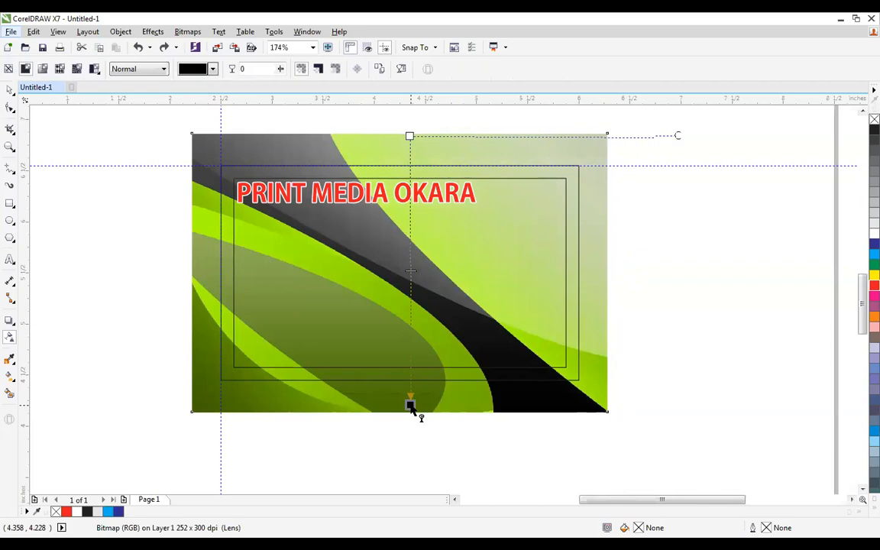
key(ctrl+z)
key(space)
click(648, 210)
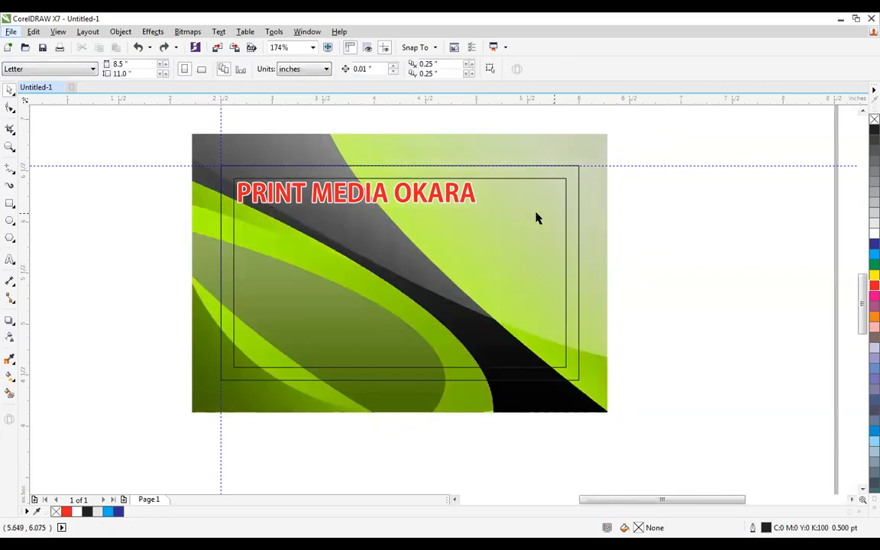
Step: Apply a linear transparency to the green wave bitmap, fading from its upper edge to 100 at its lower edge
key(space)
click(410, 151)
drag(400, 137, 409, 414)
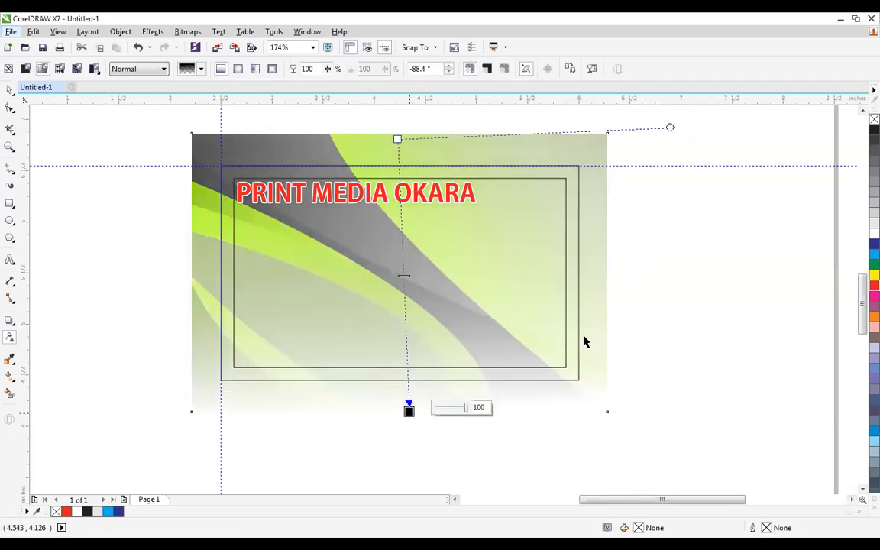
key(space)
key(Escape)
Step: Enlarge the title "PRINT MEDIA OKARA" proportionally to about 20.8 pt, about 2.74 inches wide
scroll(584, 341, down, 3)
key(F4)
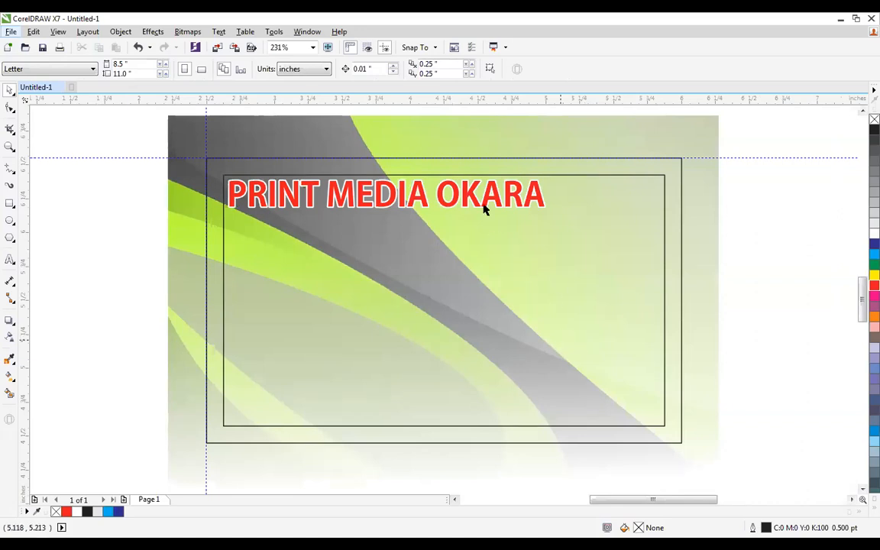
click(538, 200)
drag(567, 236, 606, 272)
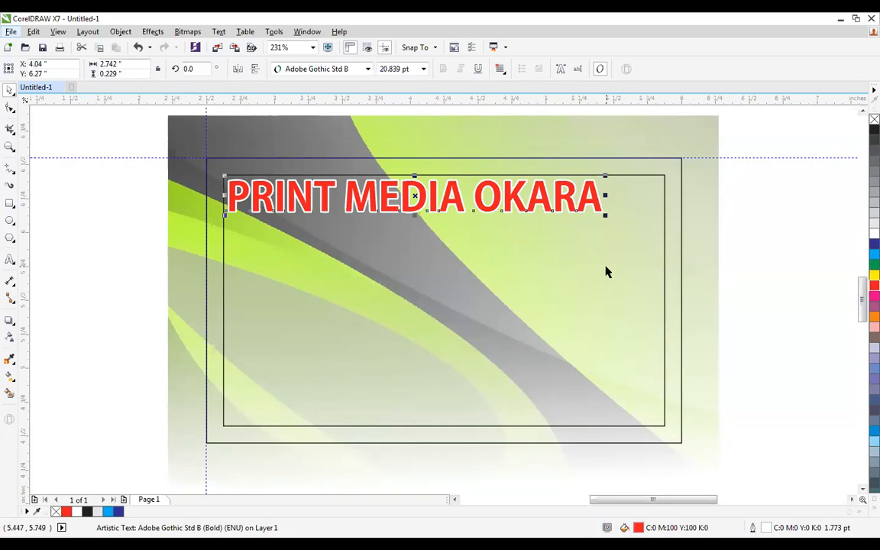
Step: PowerClip the green wave bitmap inside the outer card rectangle
click(692, 198)
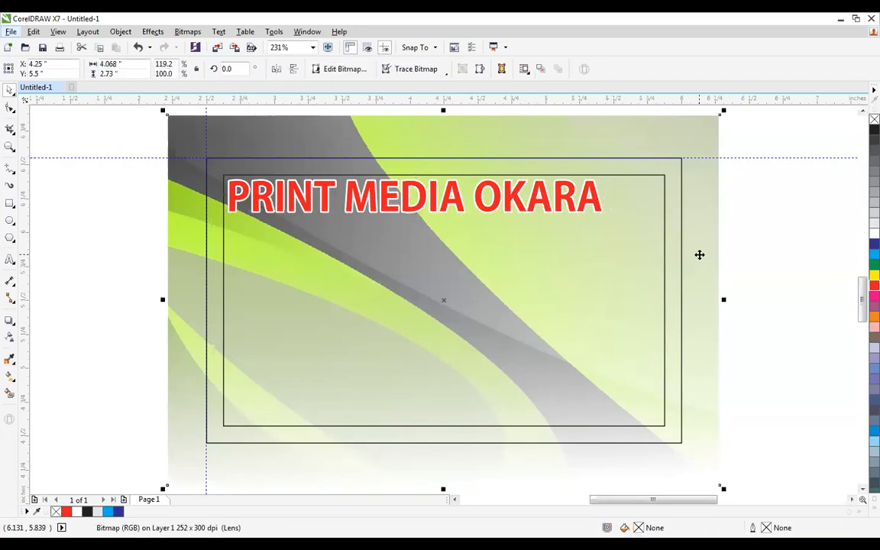
right_click(701, 194)
click(751, 199)
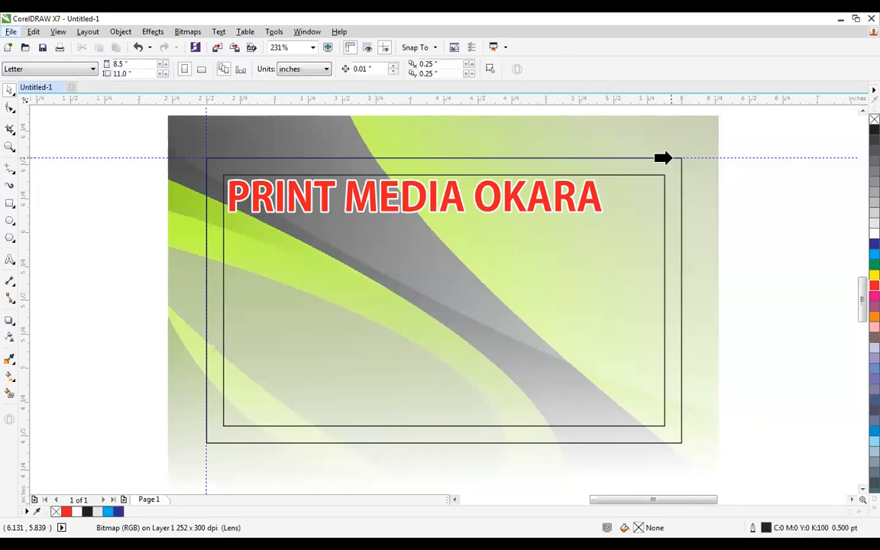
click(670, 158)
click(752, 241)
key(F4)
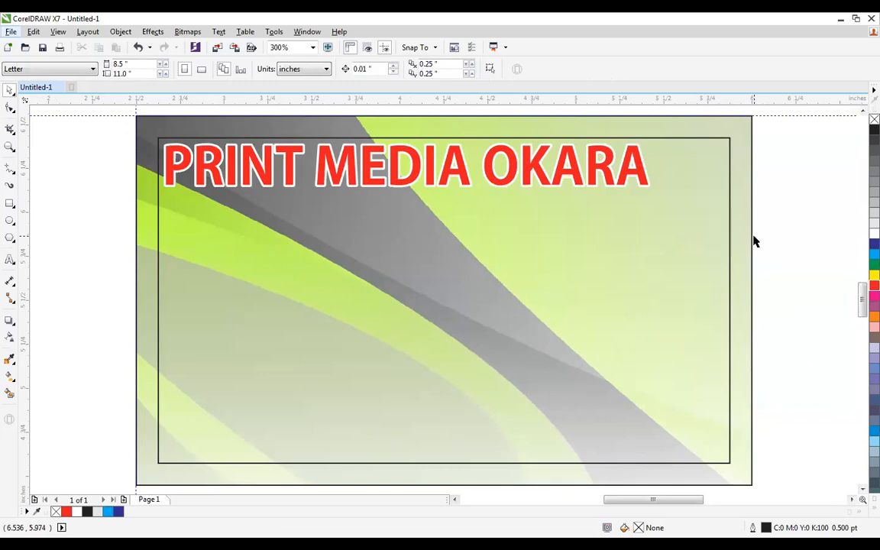
Step: Delete all of the card artwork, including the title and the clipped bitmap
scroll(753, 236, down, 1)
drag(795, 143, 405, 395)
key(Delete)
Step: Draw a rectangle about 3.035 × 1.736 inches and leave a copy squashed to about 0.451 inch high along its lower edge
click(10, 203)
drag(458, 197, 687, 364)
drag(726, 332, 724, 349)
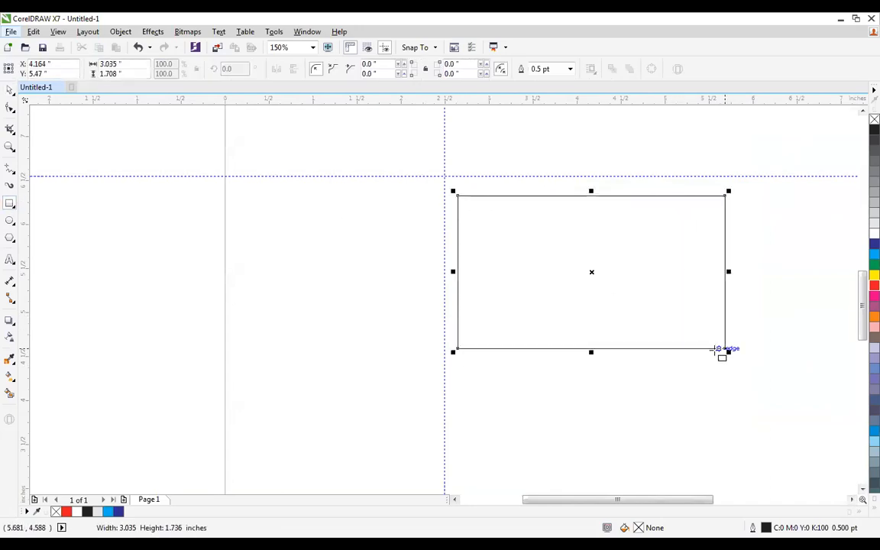
key(space)
drag(593, 194, 595, 305)
right_click(595, 304)
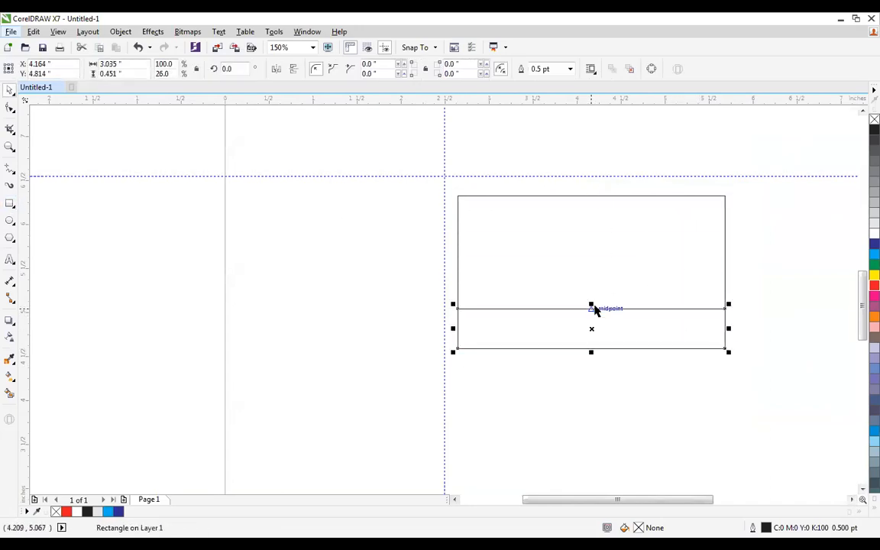
Step: Convert the lower strip to curves and bend its upper edge into an S-shaped wave, dipping on the left and rising on the right
key(ctrl+q)
key(F2)
mouse_move(403, 267)
mouse_down()
mouse_move(692, 387)
mouse_move(799, 401)
mouse_up()
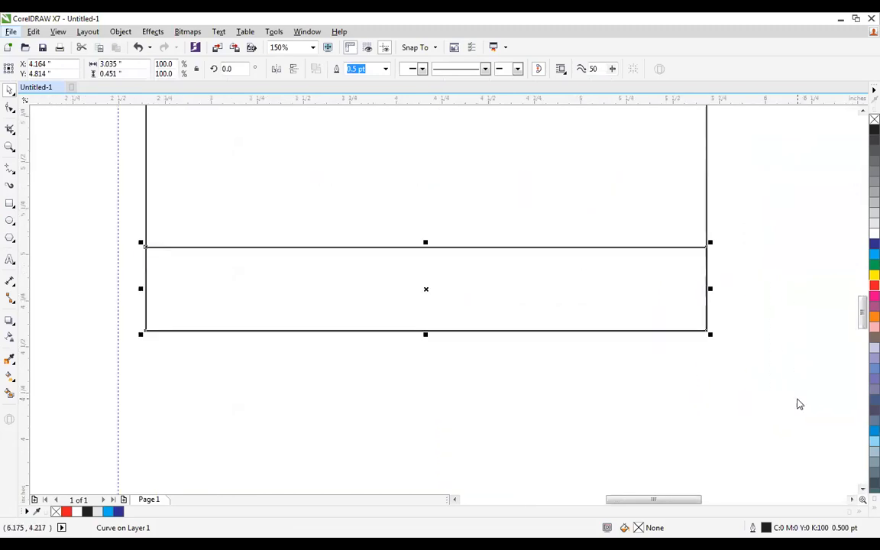
key(F10)
click(401, 248)
click(173, 68)
drag(330, 247, 310, 316)
drag(519, 252, 520, 206)
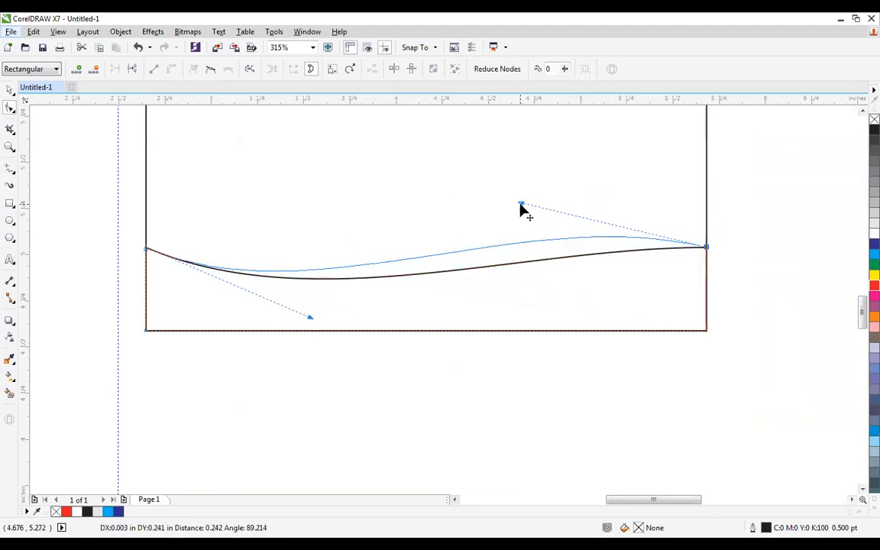
key(space)
Step: Fill the wave strip with 40% black and the large rectangle with red
scroll(747, 203, down, 2)
drag(766, 189, 421, 284)
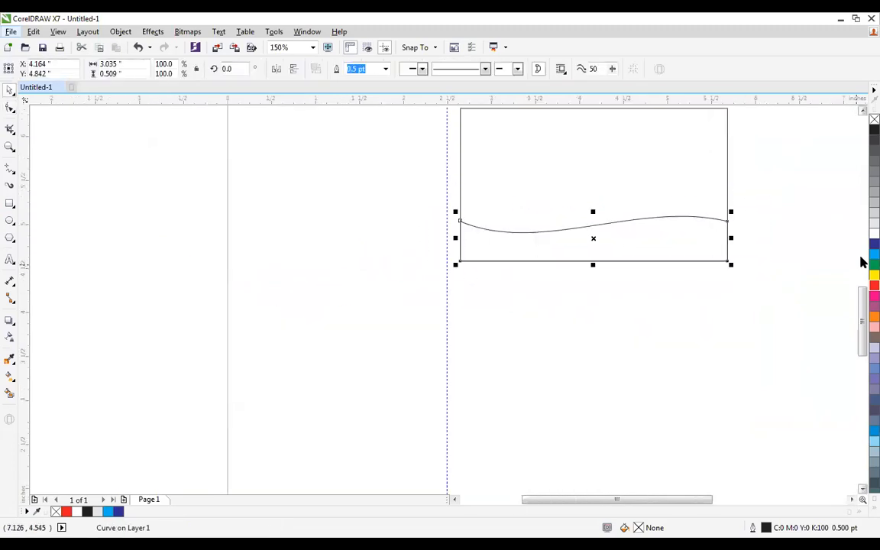
click(873, 191)
click(727, 117)
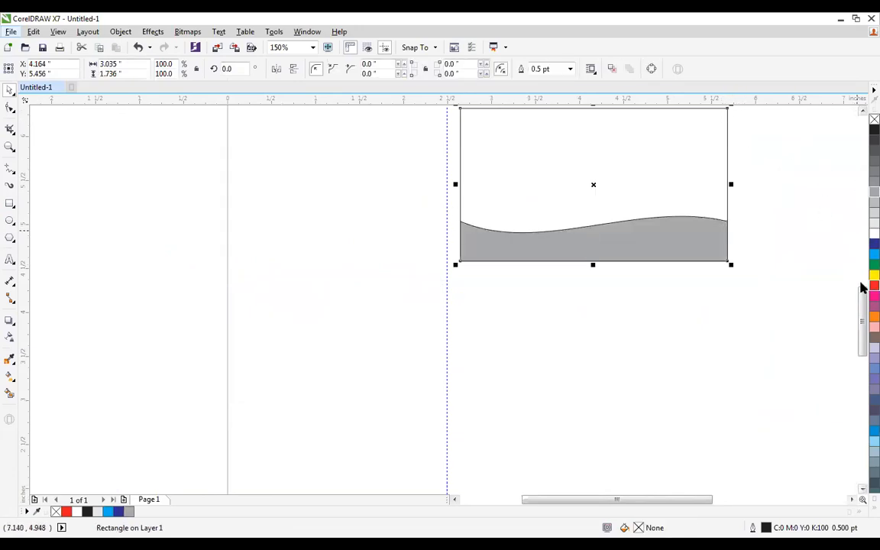
click(874, 285)
Step: Remove the wave strip's outline and fill it with 50% black
click(602, 251)
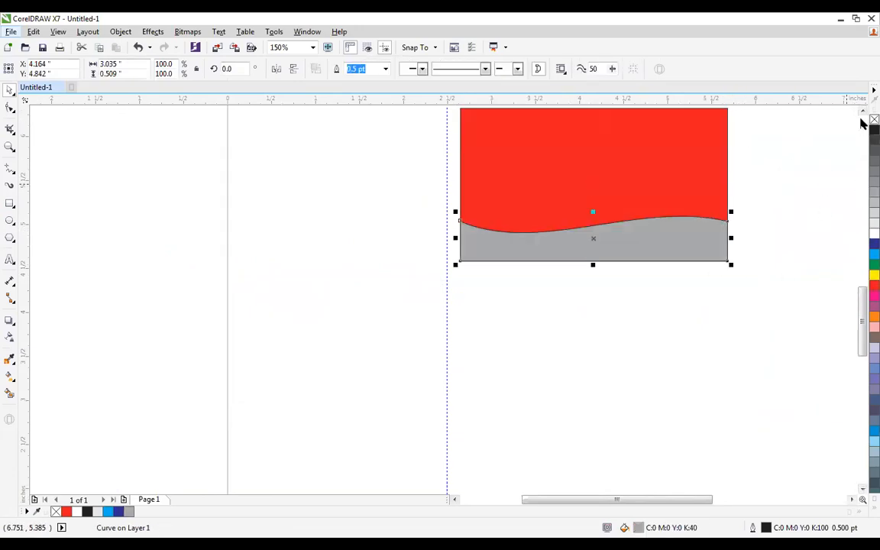
click(873, 119)
right_click(873, 119)
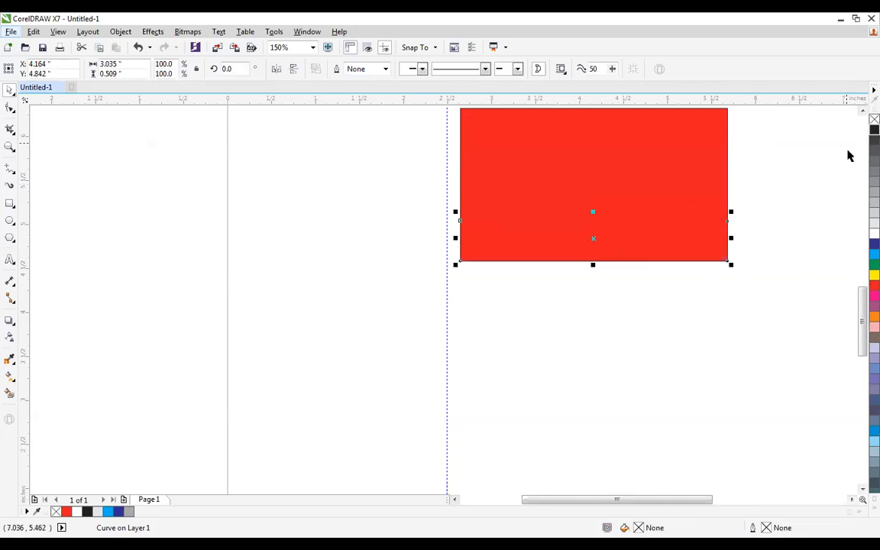
click(873, 182)
Step: Duplicate the grey wave strip about 0.05 inch above the original
key(F3)
key(F2)
drag(369, 193, 703, 360)
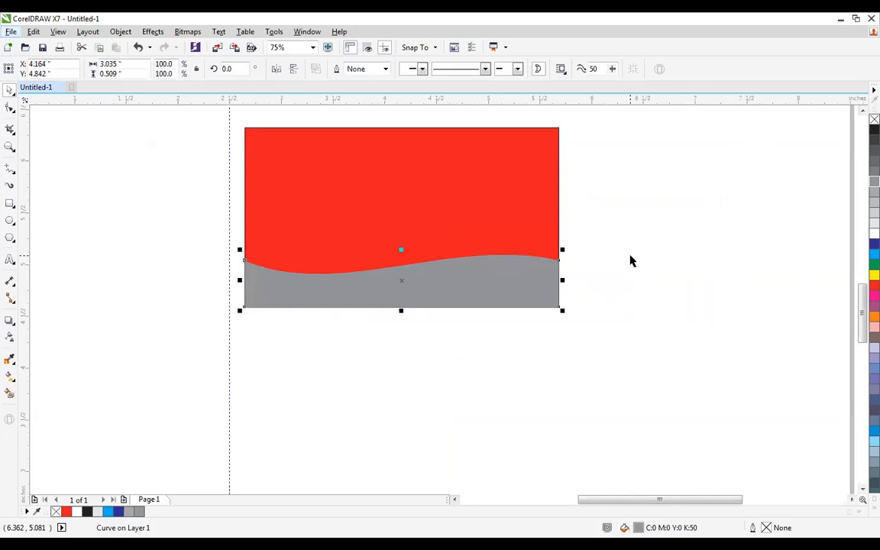
drag(538, 286, 537, 281)
key(F2)
drag(181, 200, 746, 370)
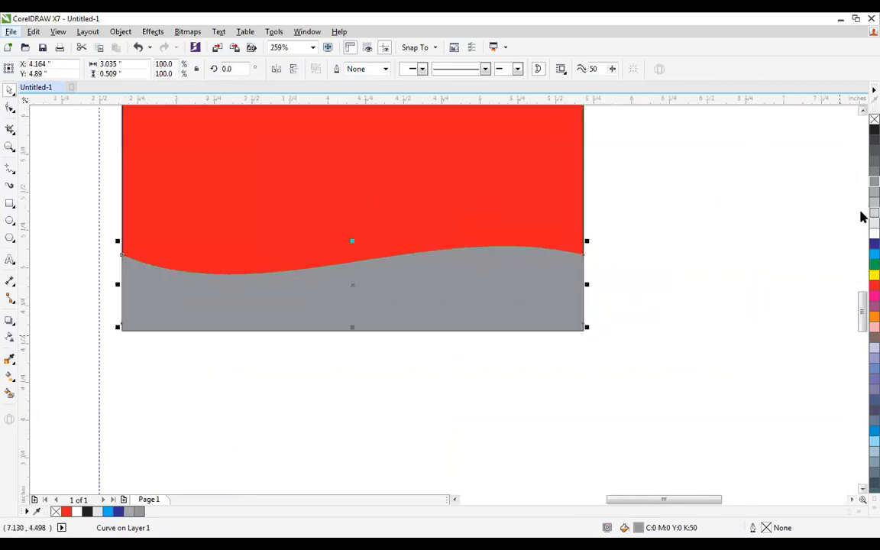
Step: Fill the wave copy with black and place it behind the grey wave so only a thin black band shows
click(873, 128)
click(556, 340)
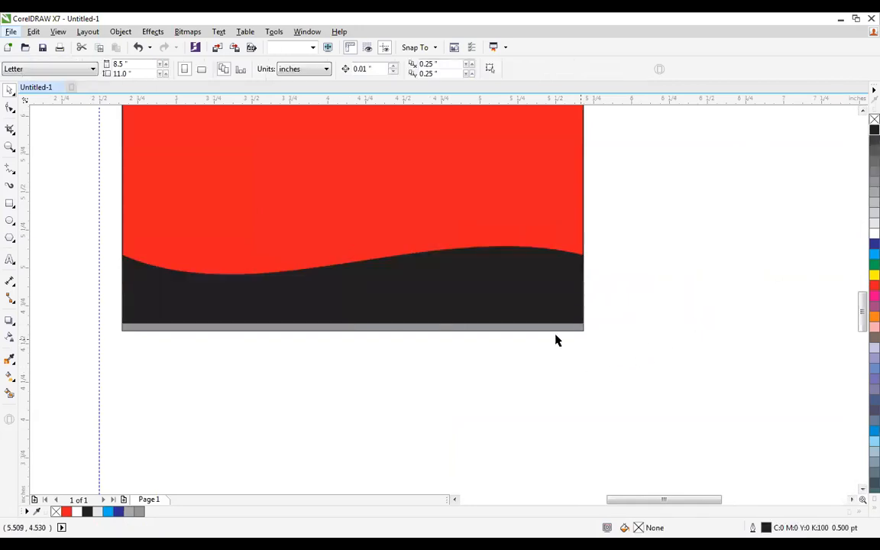
key(ctrl+z)
click(565, 344)
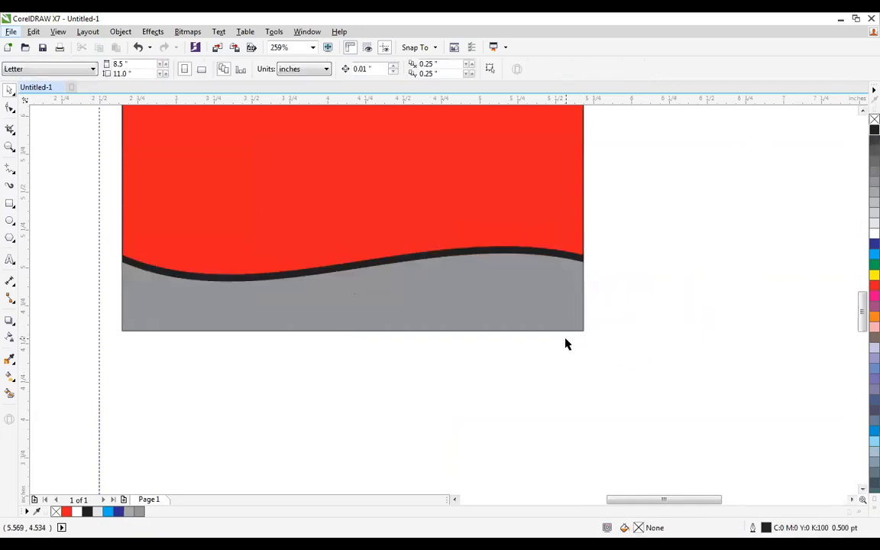
key(F4)
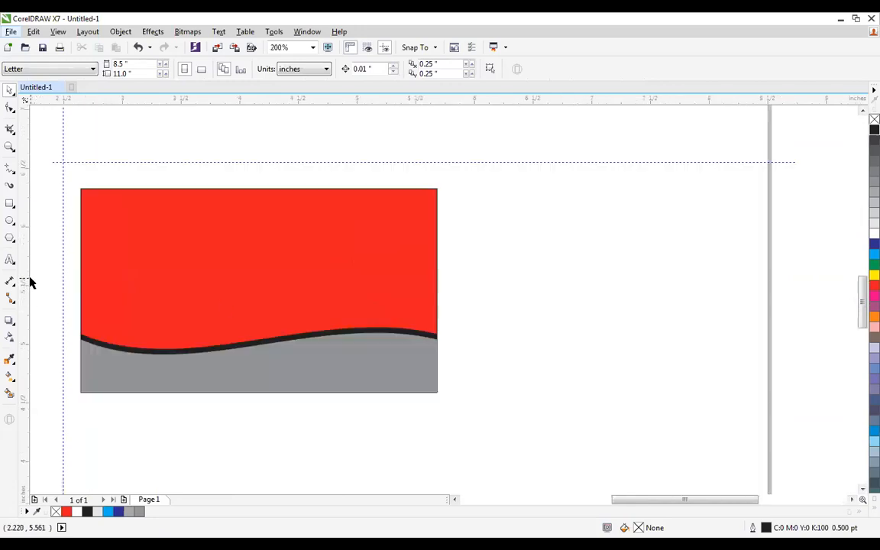
Step: Draw a circle about 0.92 inch in diameter beside the red rectangle and fill it with light blue
key(F3)
key(F2)
drag(210, 153, 11, 338)
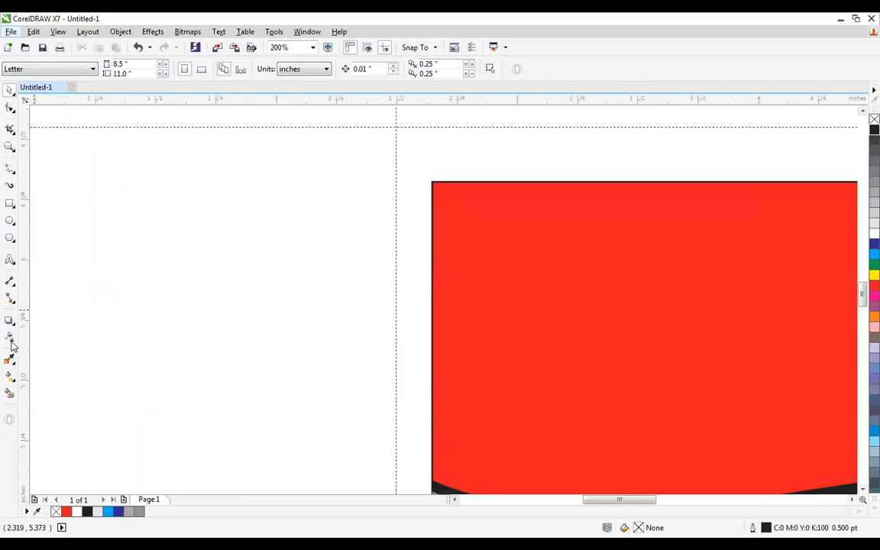
click(10, 222)
drag(112, 188, 339, 405)
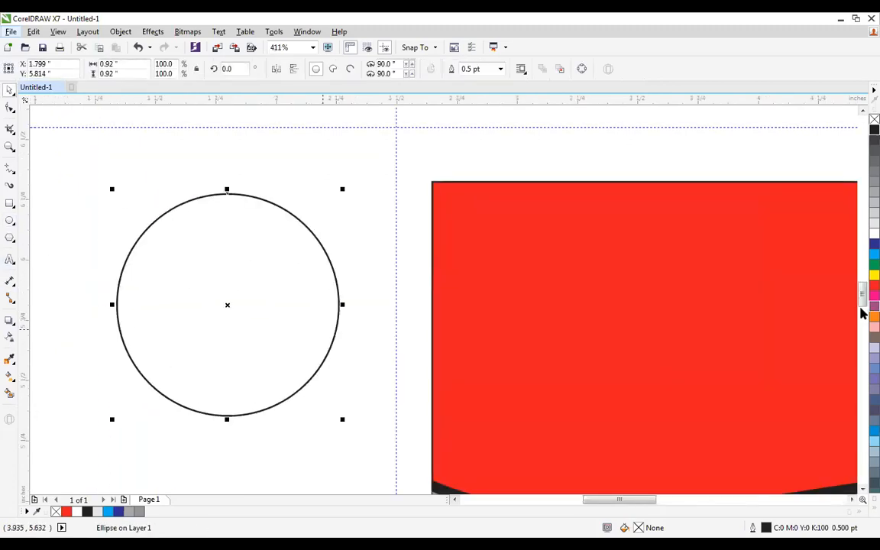
click(874, 254)
Step: Move the blue circle over the red rectangle's upper-left corner and PowerClip it inside the rectangle
drag(157, 257, 432, 202)
key(F4)
key(alt+c)
key(w)
key(p)
click(416, 241)
click(93, 246)
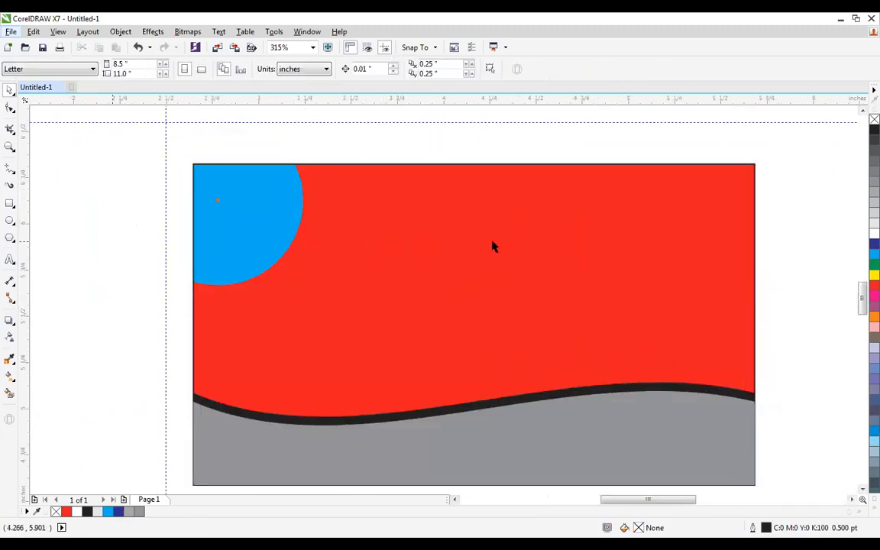
Step: Try a uniform transparency of 35 on the red card rectangle
scroll(492, 245, up, 1)
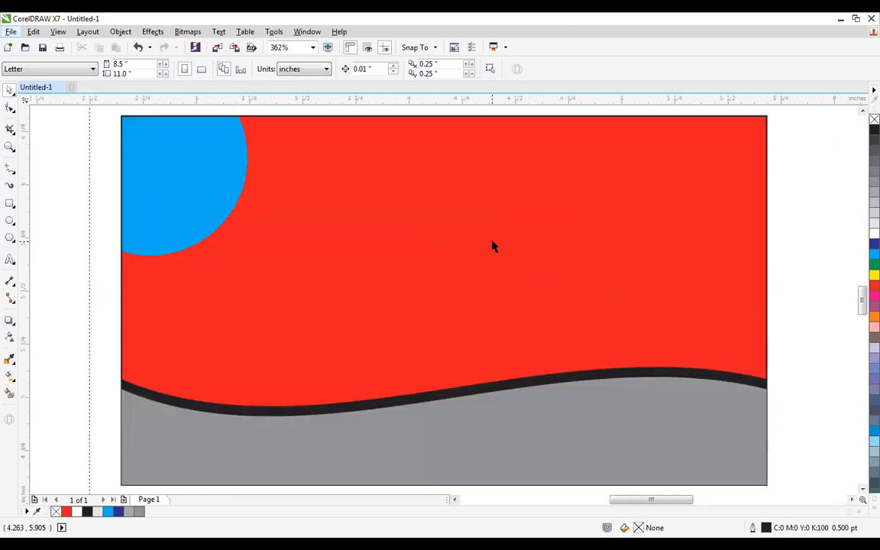
click(9, 336)
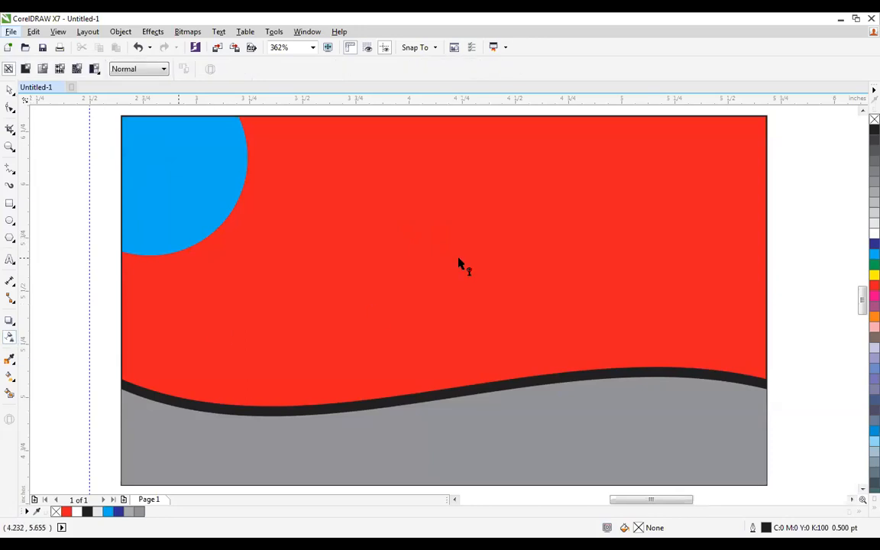
click(458, 264)
scroll(458, 264, down, 4)
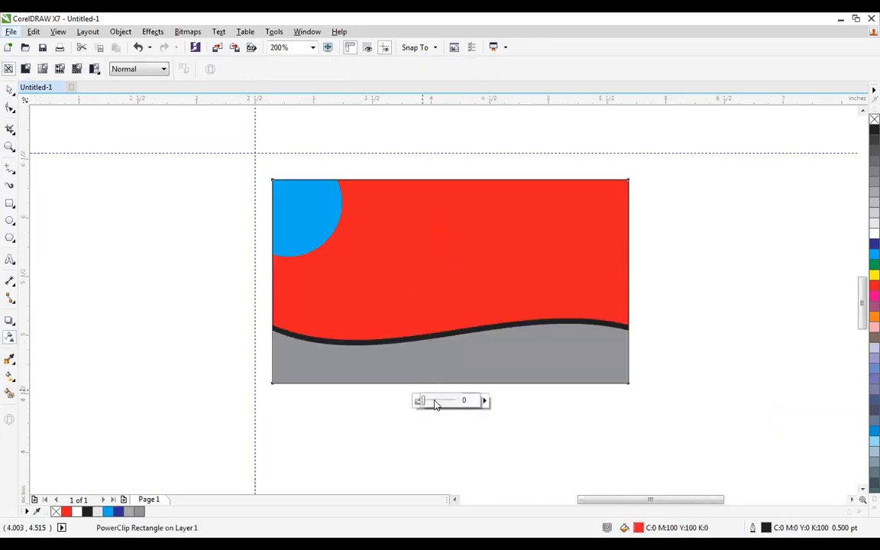
click(436, 403)
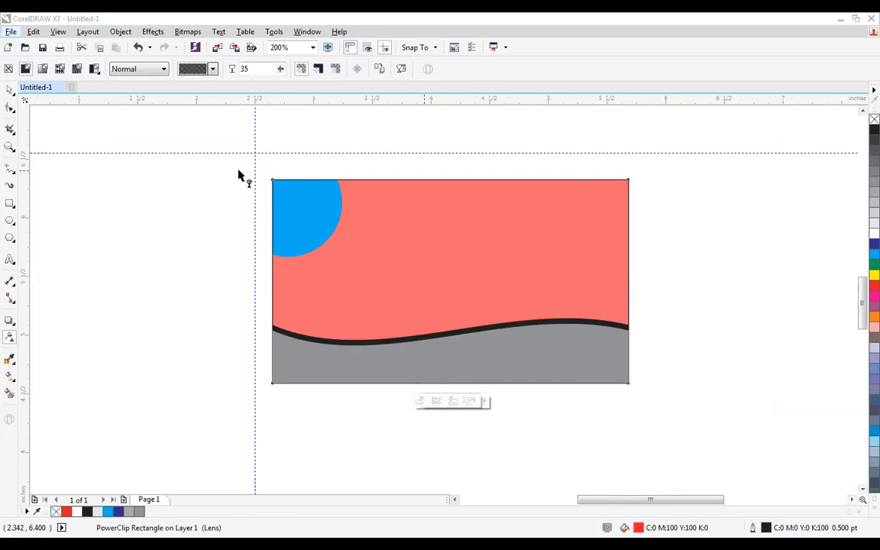
Step: Try a linear transparency on the red rectangle, first fading sideways, then from top to bottom with the midpoint moved up
drag(246, 160, 464, 307)
drag(581, 246, 310, 257)
drag(582, 246, 475, 179)
drag(310, 258, 474, 377)
drag(475, 277, 475, 241)
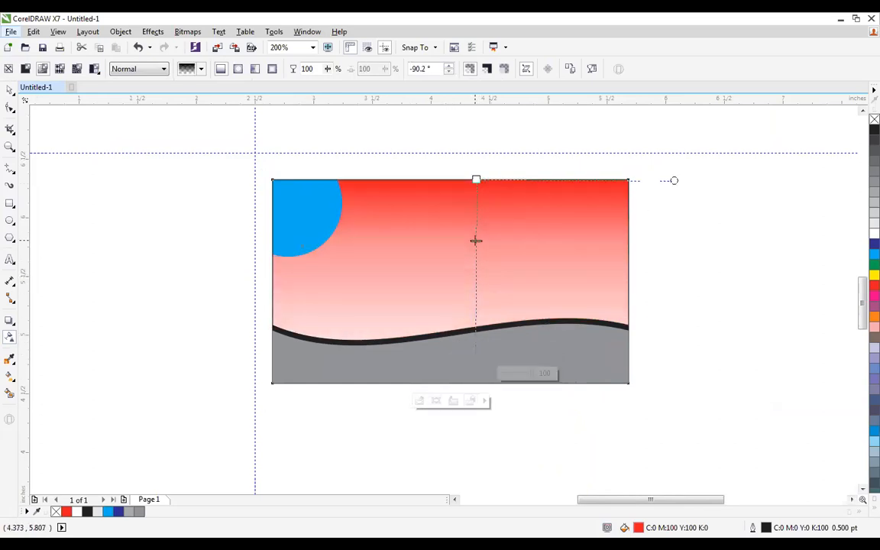
key(space)
click(728, 234)
scroll(727, 234, down, 1)
key(F4)
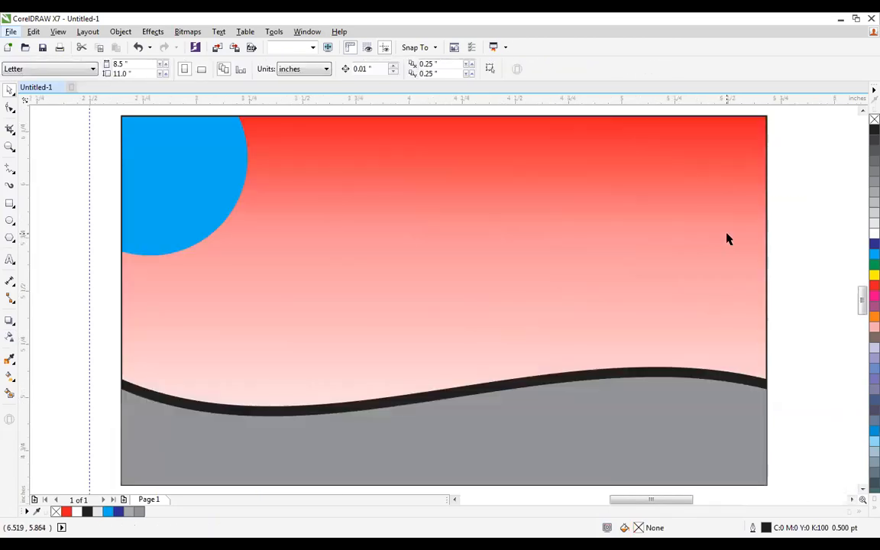
Step: Try removing the card rectangle's fill and recolouring it light blue, and undo the recolouring
click(609, 235)
click(874, 119)
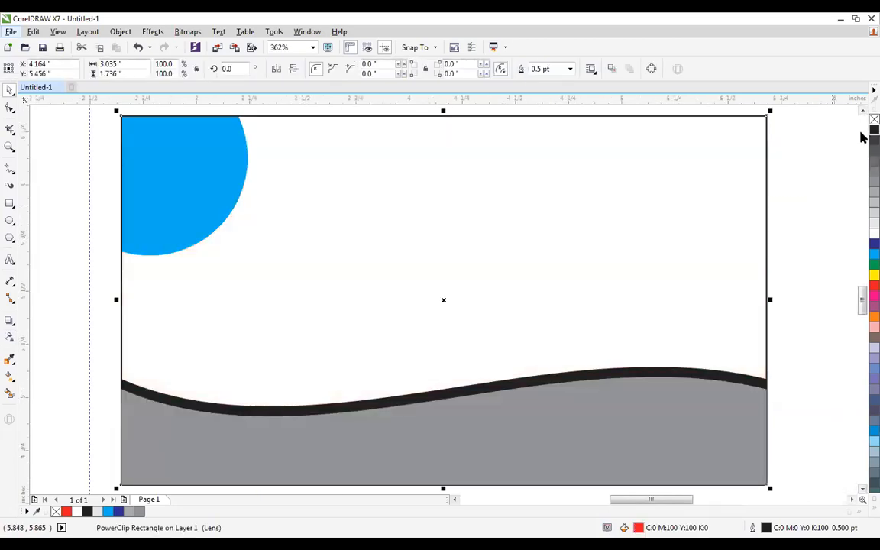
click(873, 254)
click(821, 260)
key(ctrl+z)
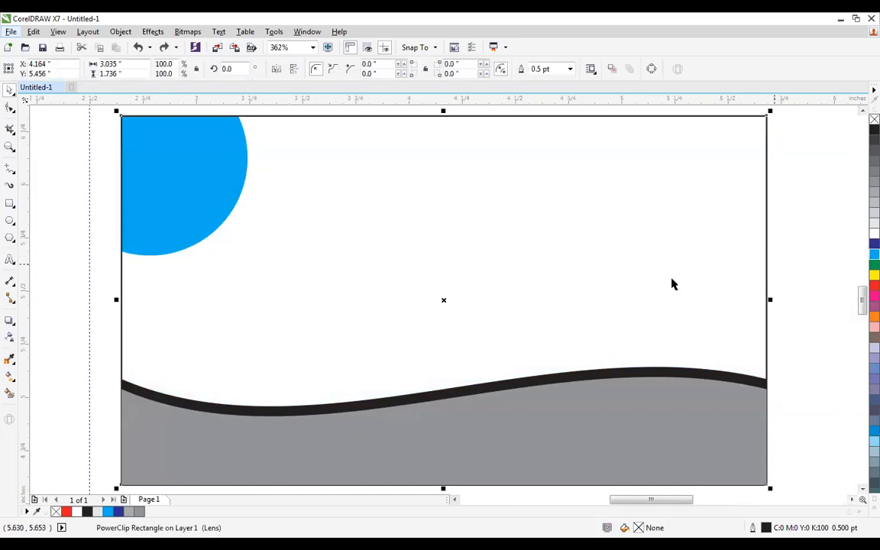
Step: Undo the fill removal and the top-to-bottom fade adjustments, going back to the sideways transparency fade
scroll(536, 344, down, 1)
key(ctrl+z)
key(ctrl+z)
key(ctrl+z)
key(ctrl+z)
key(ctrl+z)
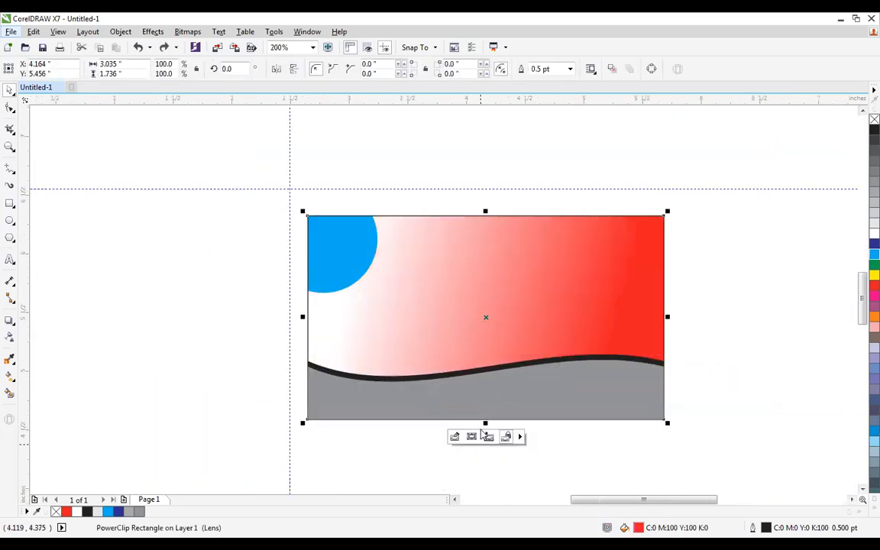
Step: Set the end transparency of the rectangle's linear fade to 0
click(10, 336)
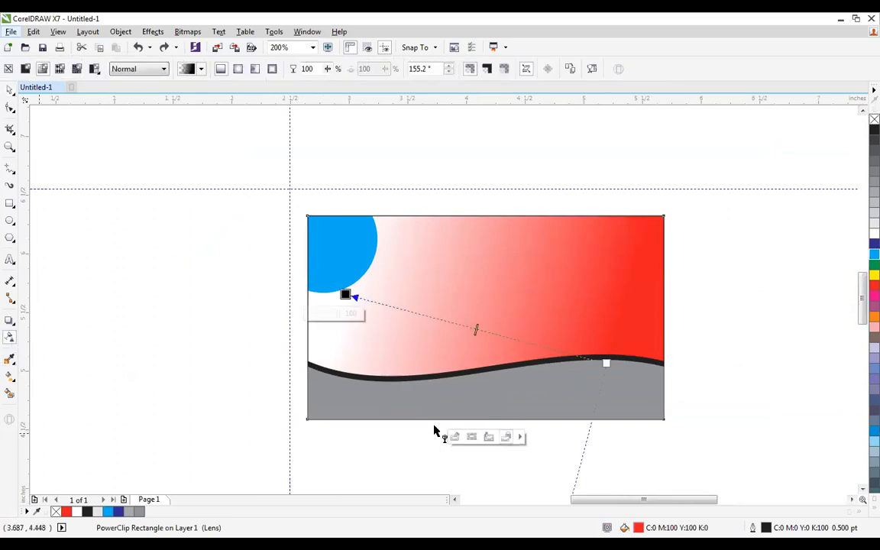
drag(357, 313, 305, 314)
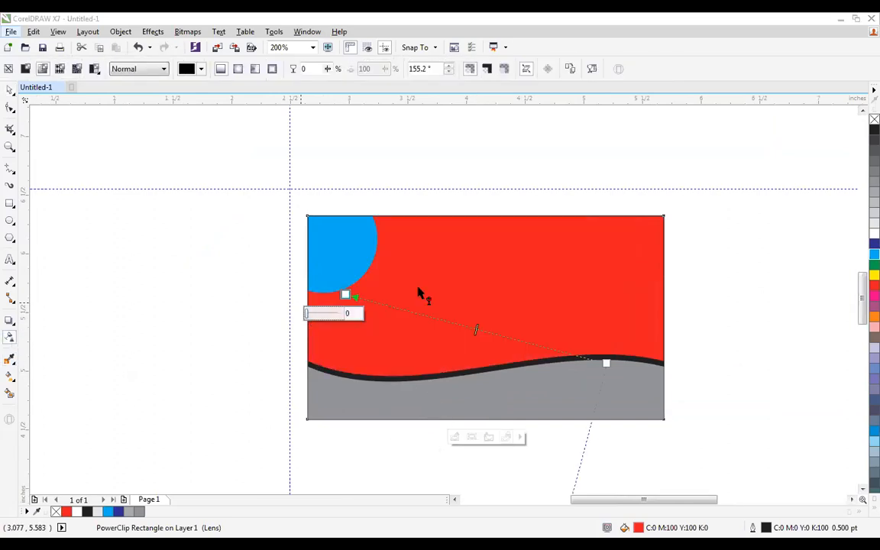
click(775, 235)
key(F4)
key(space)
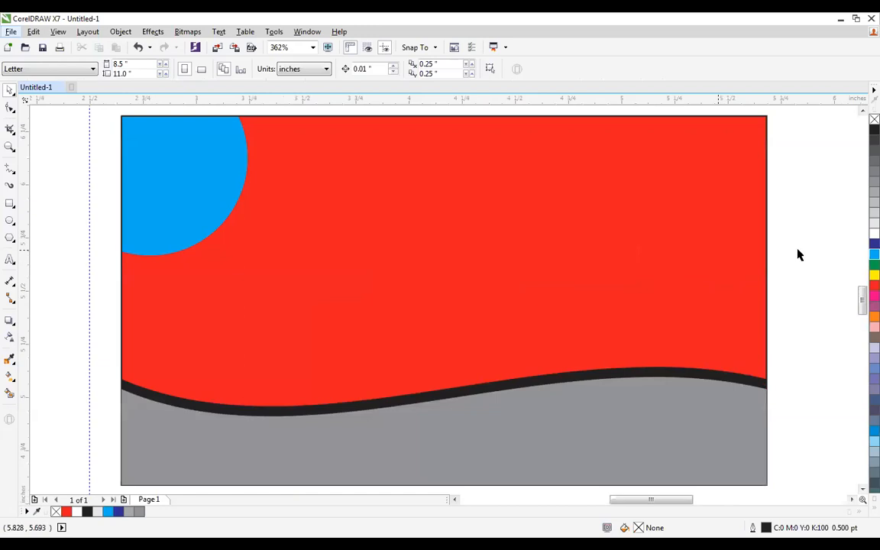
click(659, 227)
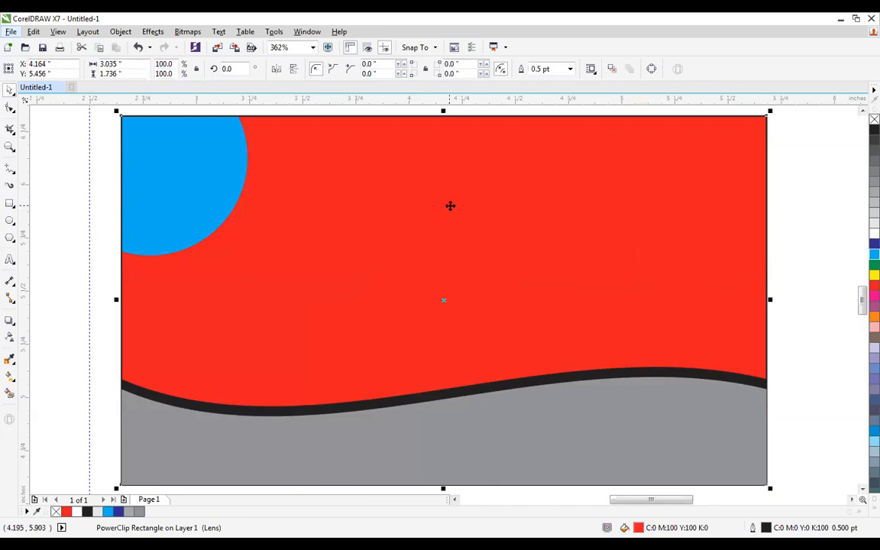
Step: Apply a linear fountain fill to the card rectangle, running from red at the top edge to orange near the wave
key(g)
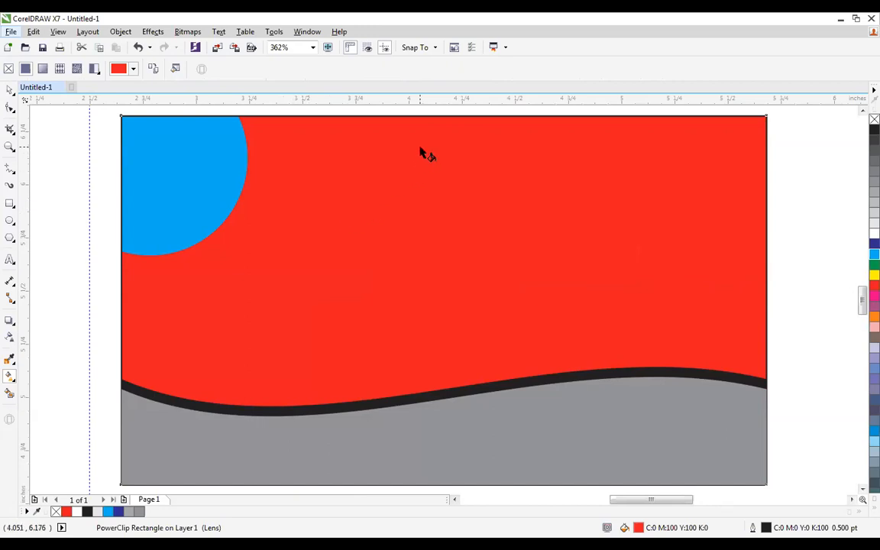
drag(420, 135, 428, 400)
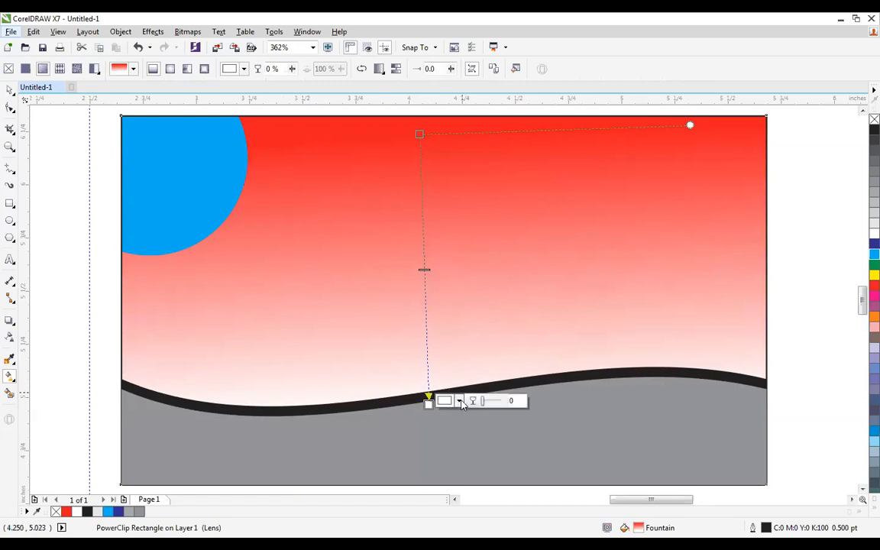
click(458, 401)
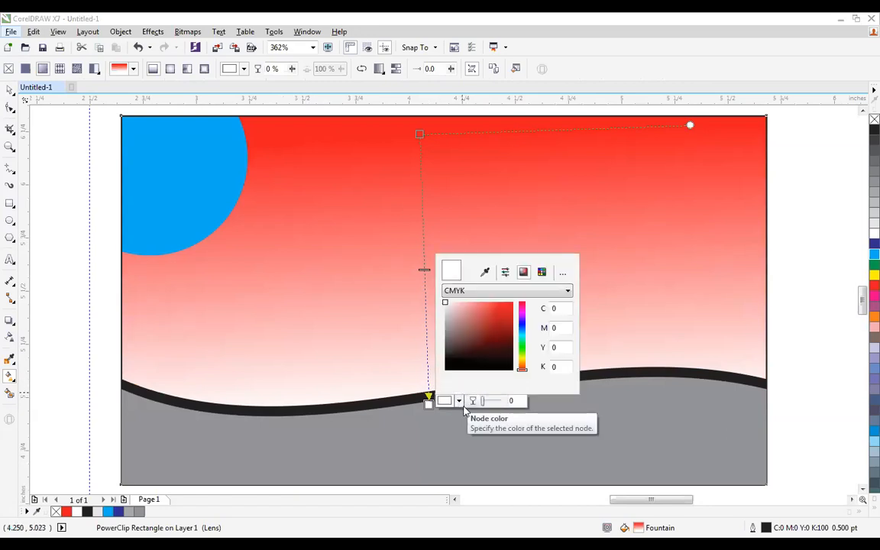
click(459, 402)
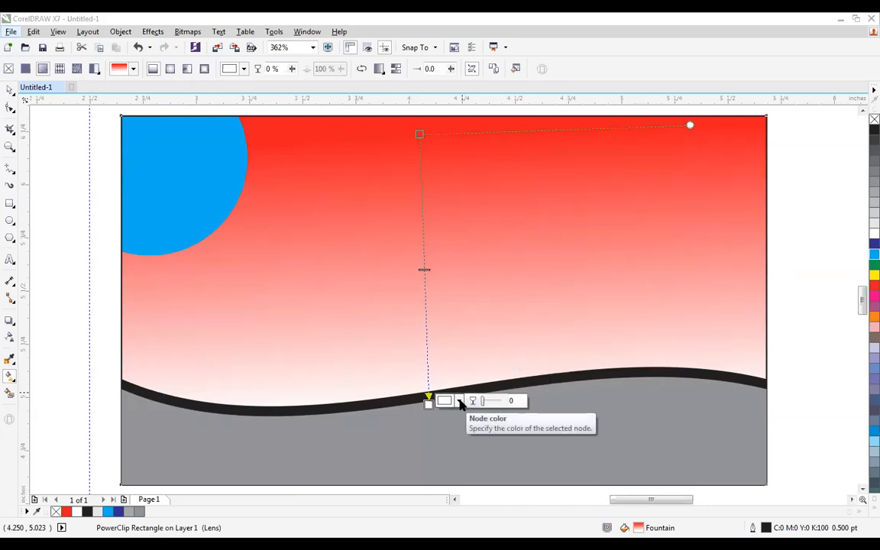
click(459, 401)
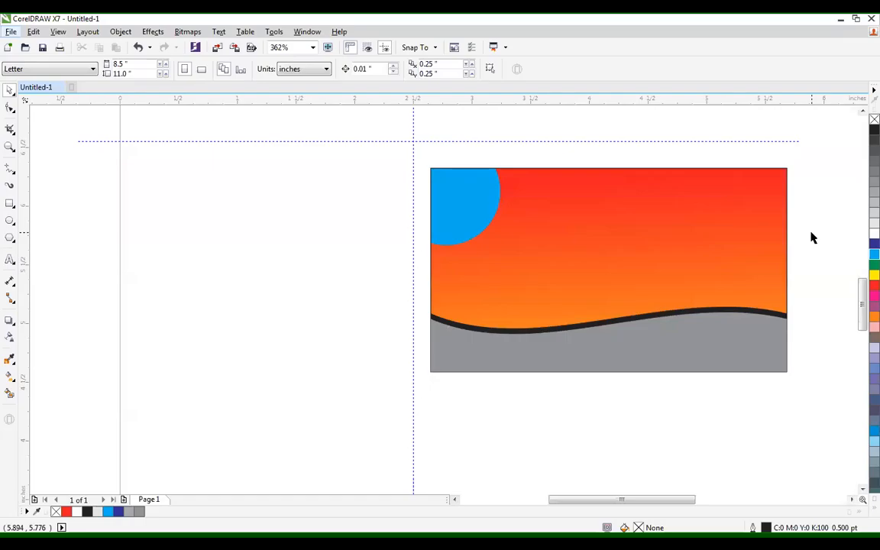
scroll(811, 237, up, 2)
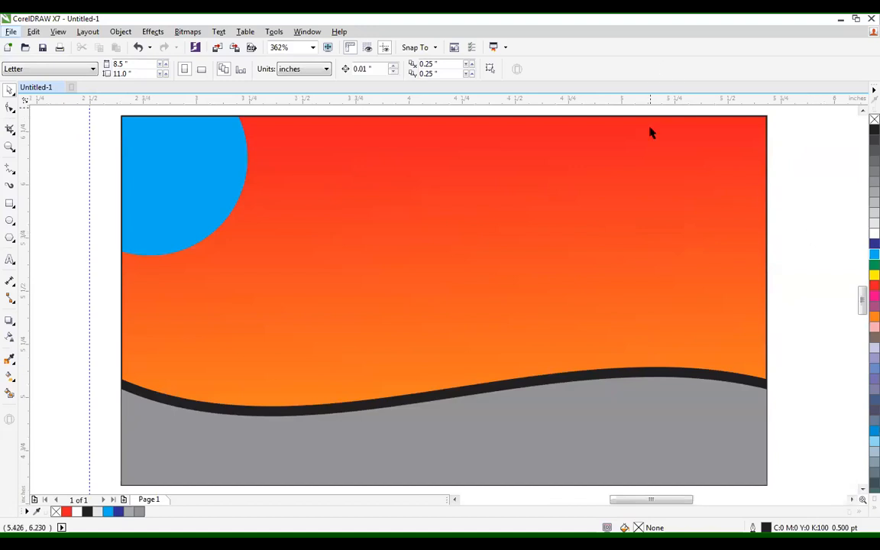
Step: Give the grey wave shape a vertical linear fountain fill, starting from its grey and ending in 80% black below the card
key(F3)
key(F2)
drag(310, 271, 777, 379)
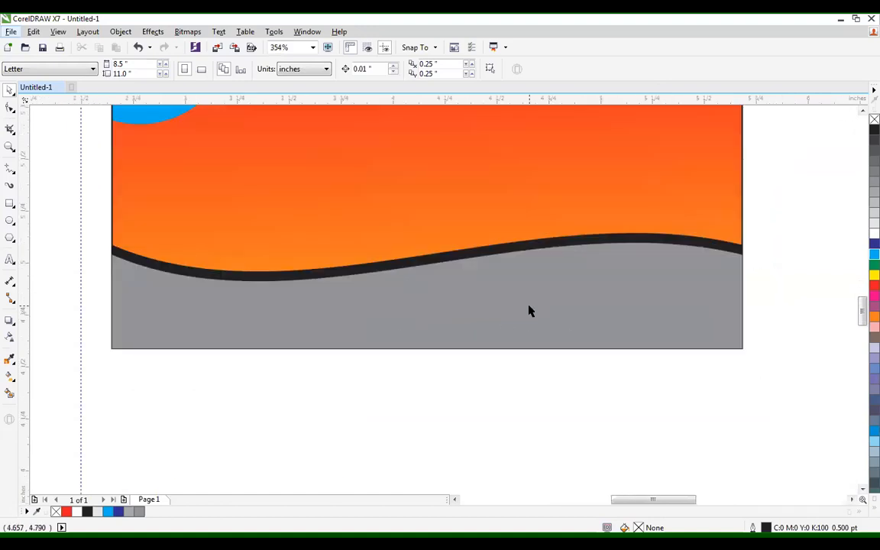
click(529, 306)
key(g)
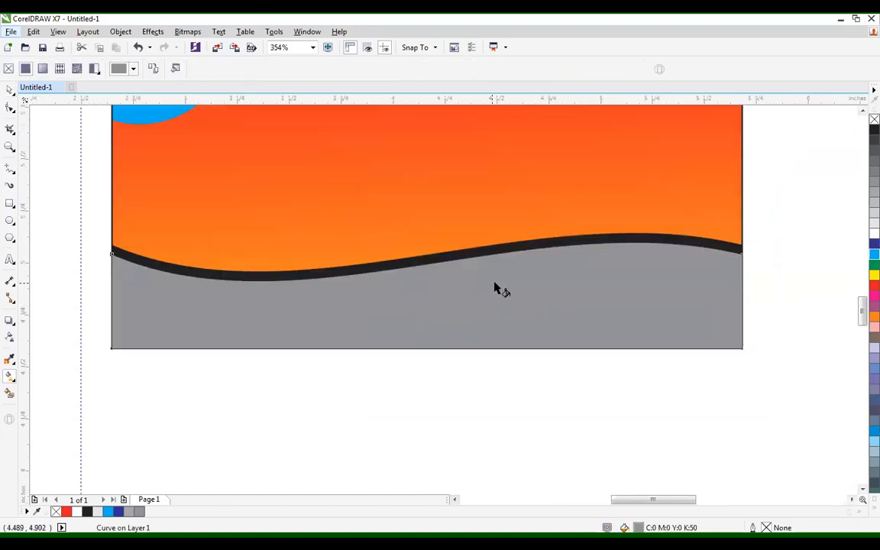
key(space)
key(space)
drag(469, 268, 469, 393)
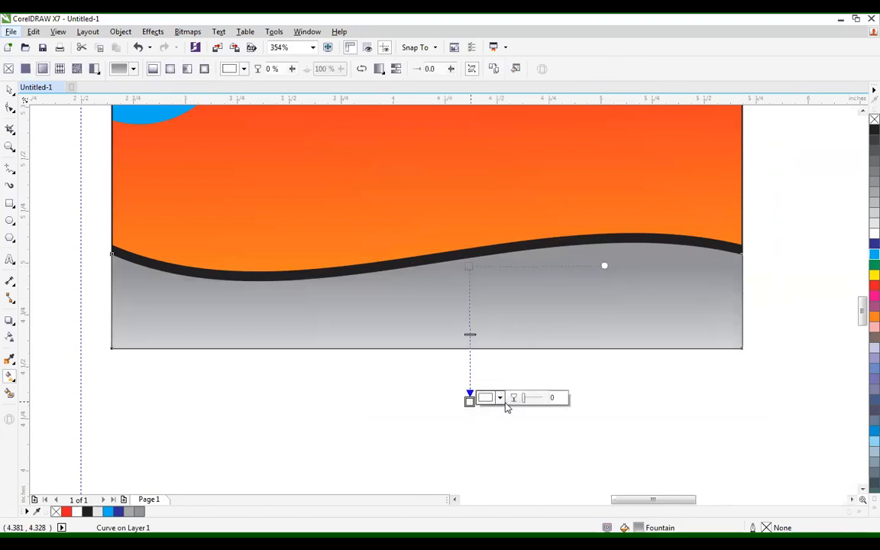
click(501, 400)
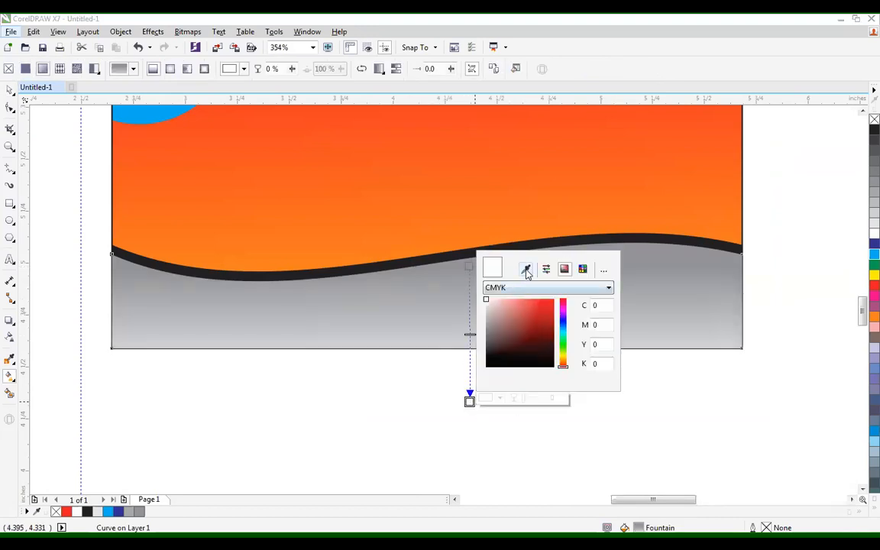
click(874, 150)
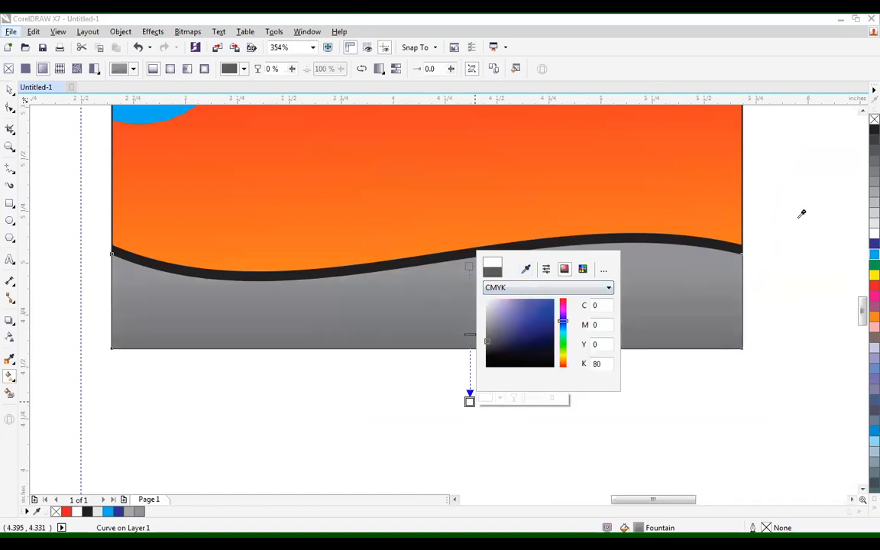
key(space)
click(788, 227)
scroll(788, 227, down, 2)
key(F4)
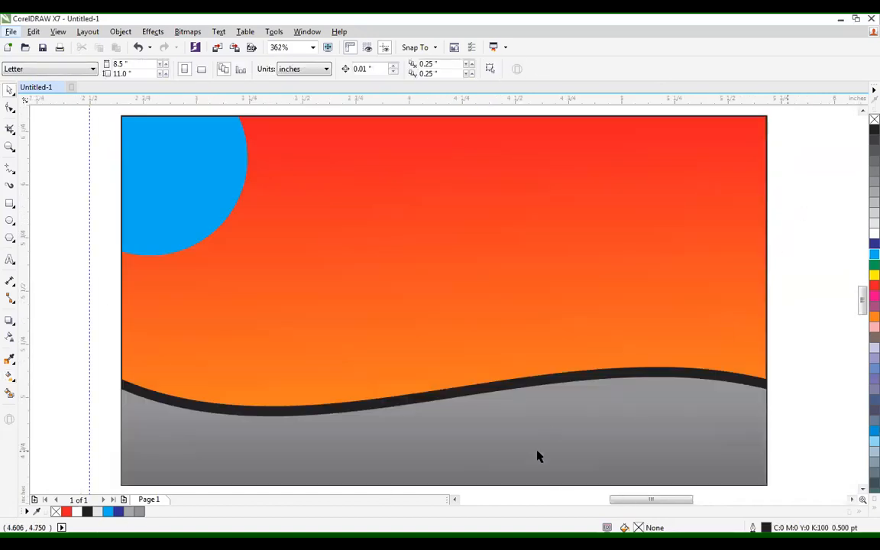
Step: Try a linear fountain fill on the black wave band, fading from black near its right end to white around the middle
click(576, 379)
drag(565, 385, 694, 434)
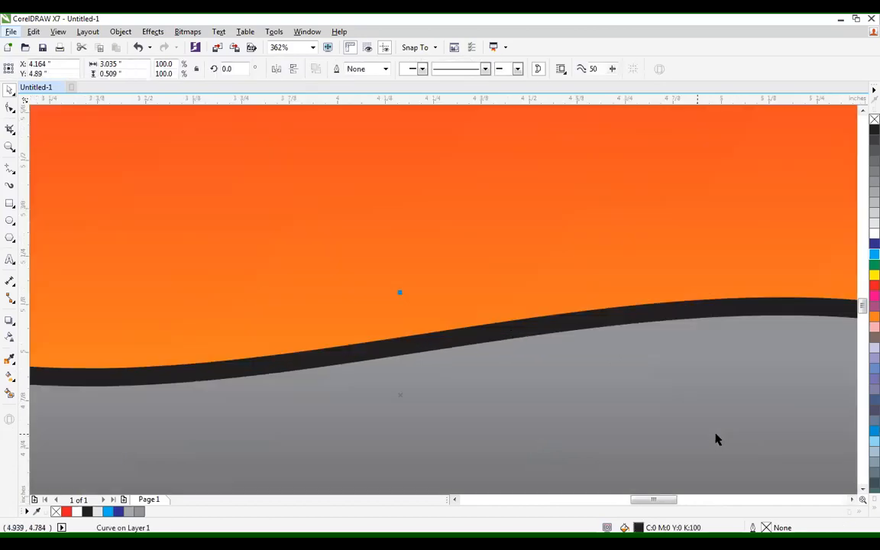
key(F4)
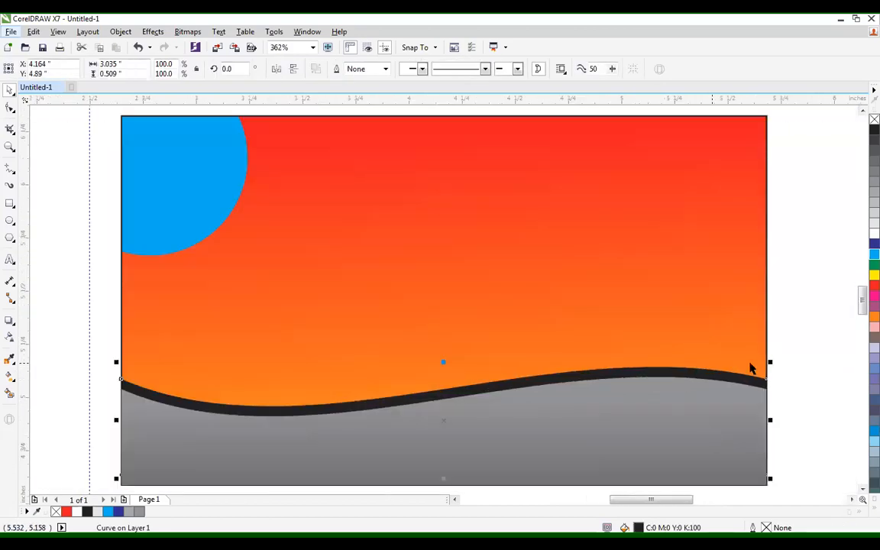
key(g)
drag(733, 374, 496, 384)
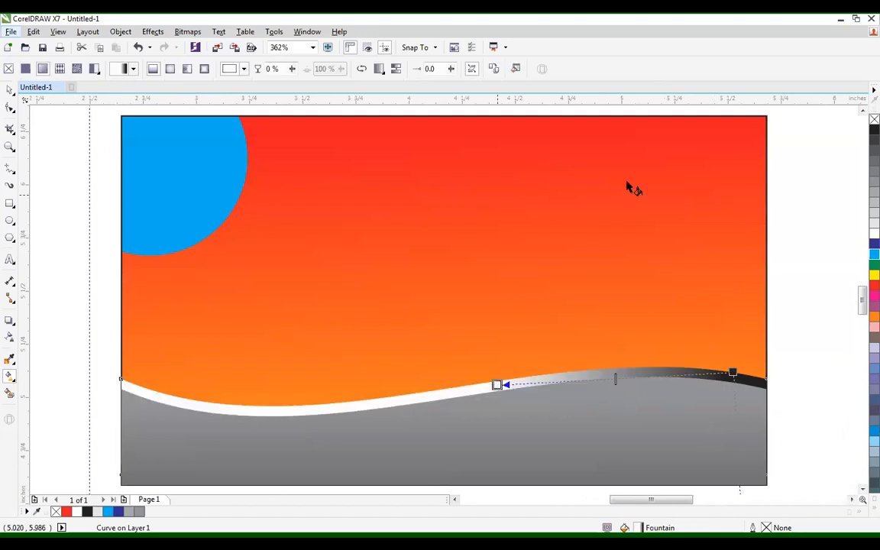
key(space)
click(793, 317)
key(ctrl+w)
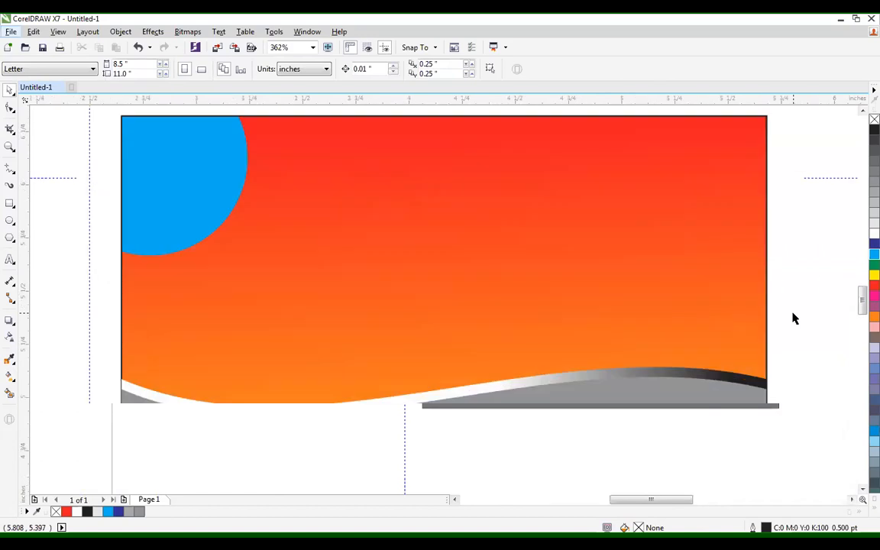
Step: Apply a black-to-white linear fountain fill to the wave band, black on the right half and white on the left, with a short central transition
click(720, 374)
key(g)
drag(688, 369, 345, 411)
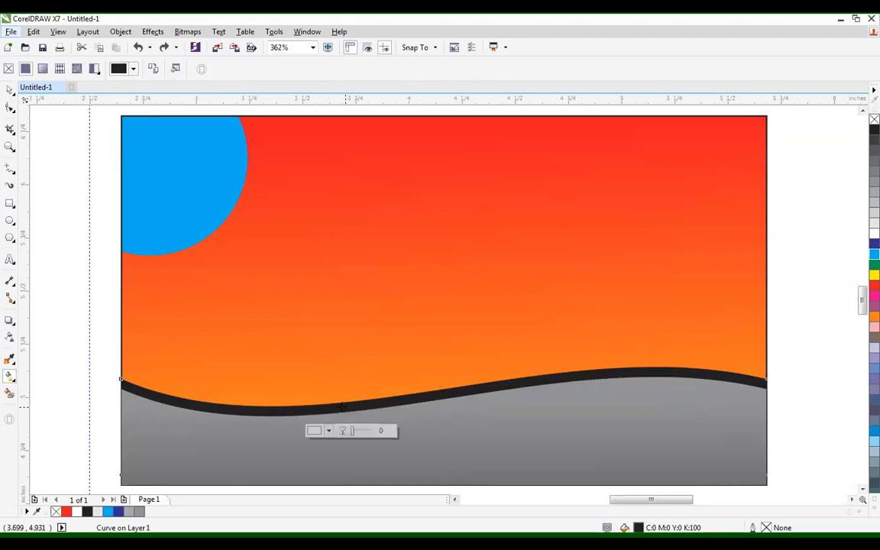
drag(689, 368, 507, 384)
key(space)
click(806, 327)
key(ctrl+w)
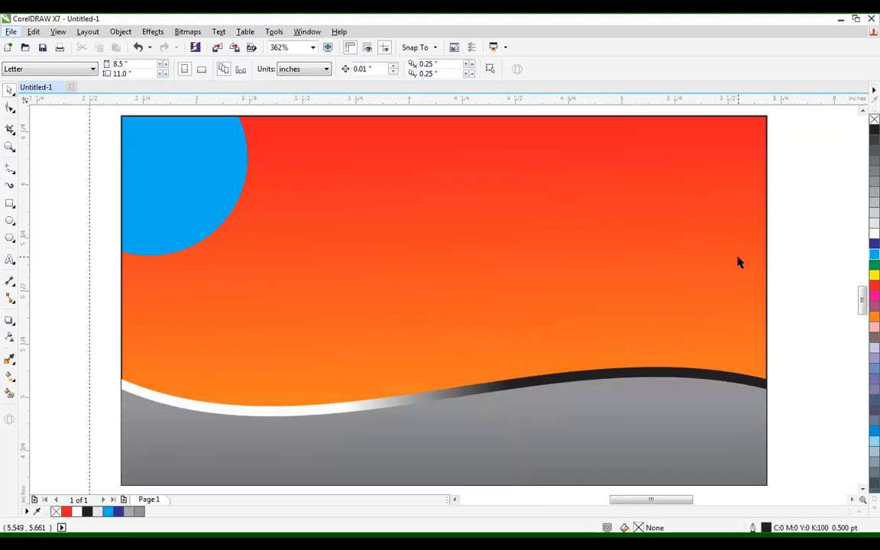
scroll(739, 261, down, 1)
scroll(738, 262, up, 1)
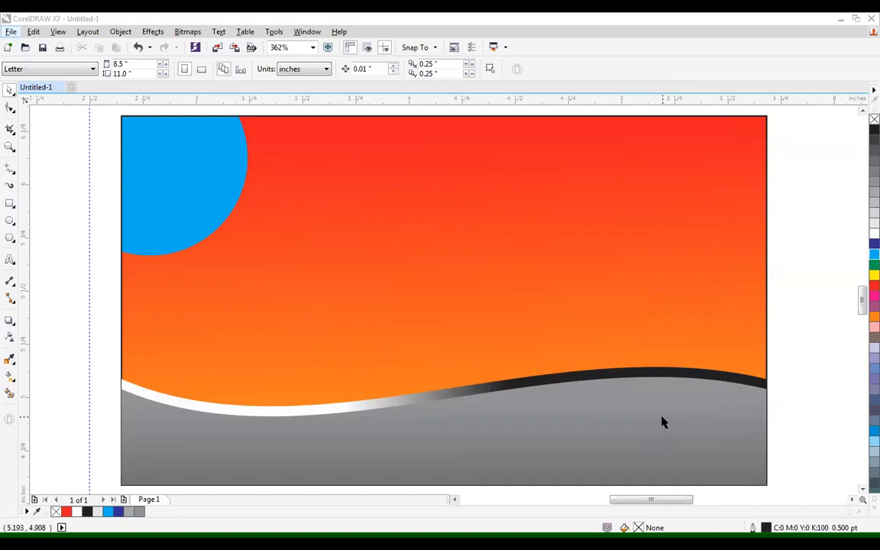
Step: Edit the card's PowerClip contents, fill the circle with a vertical gradient from light blue to dark blue (C100 M100), and finish editing
click(171, 183)
right_click(171, 184)
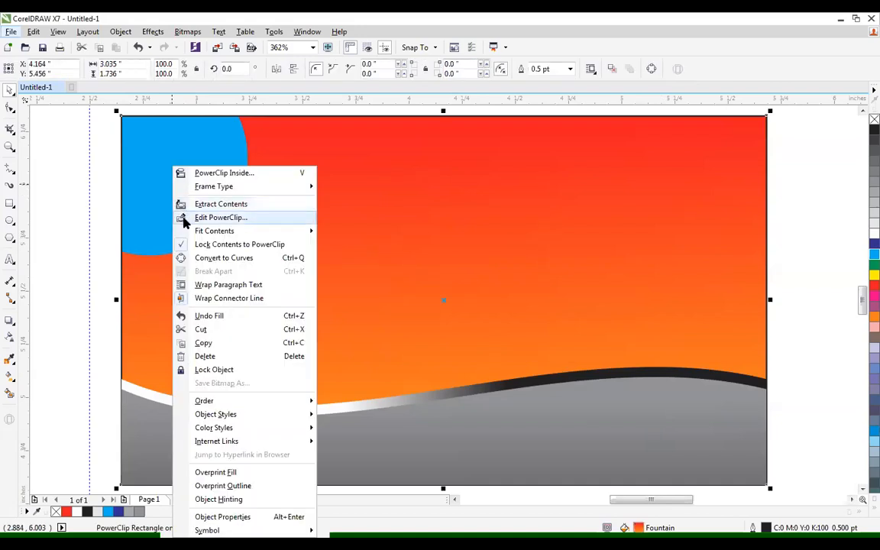
click(205, 218)
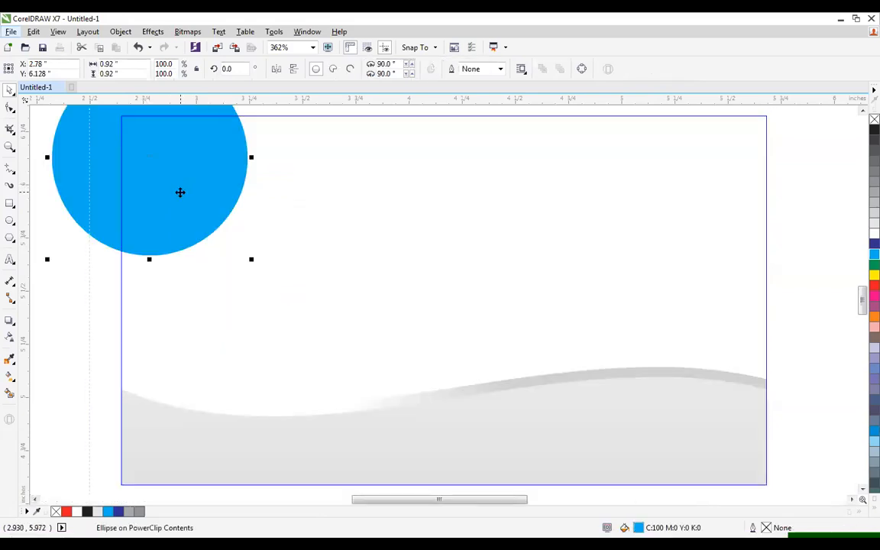
key(g)
drag(172, 138, 174, 254)
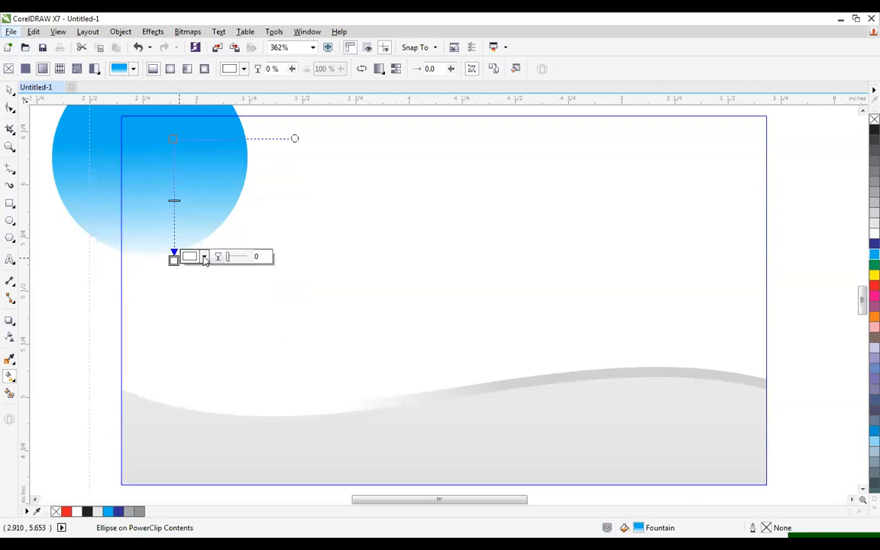
click(203, 258)
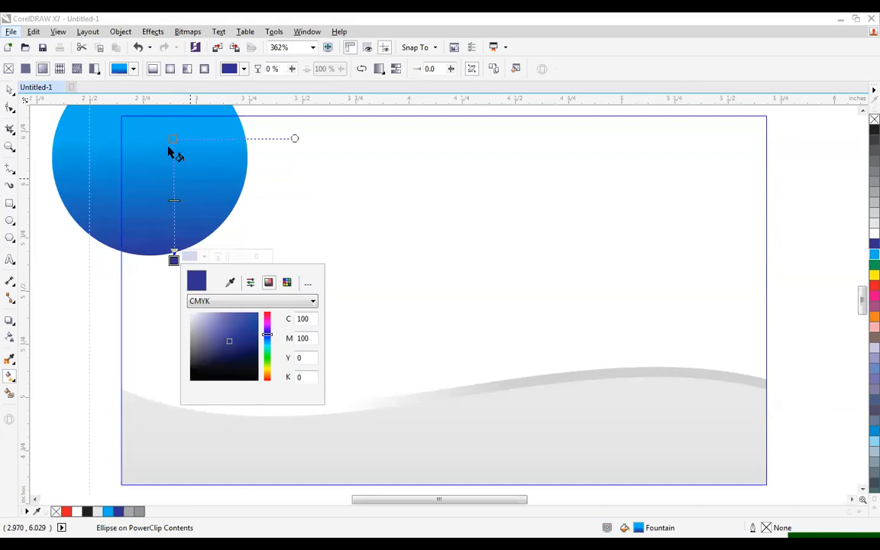
click(170, 151)
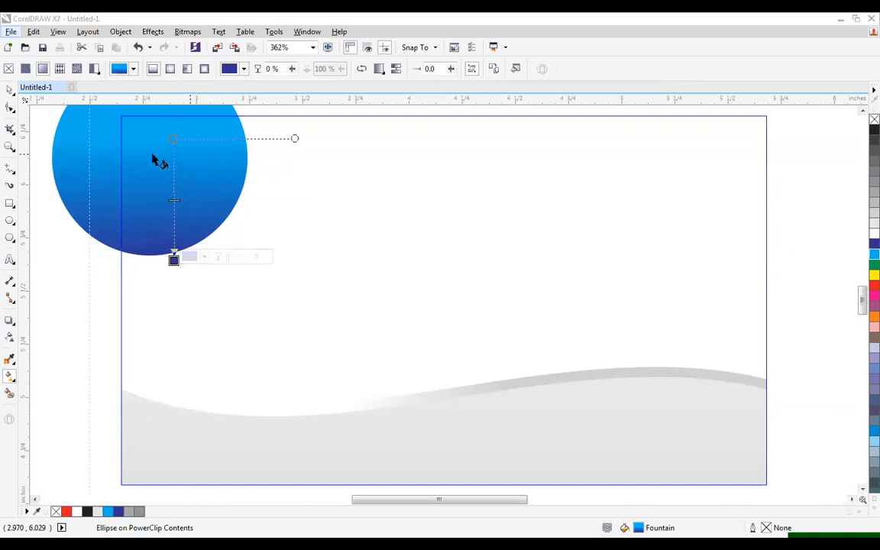
right_click(182, 197)
click(229, 231)
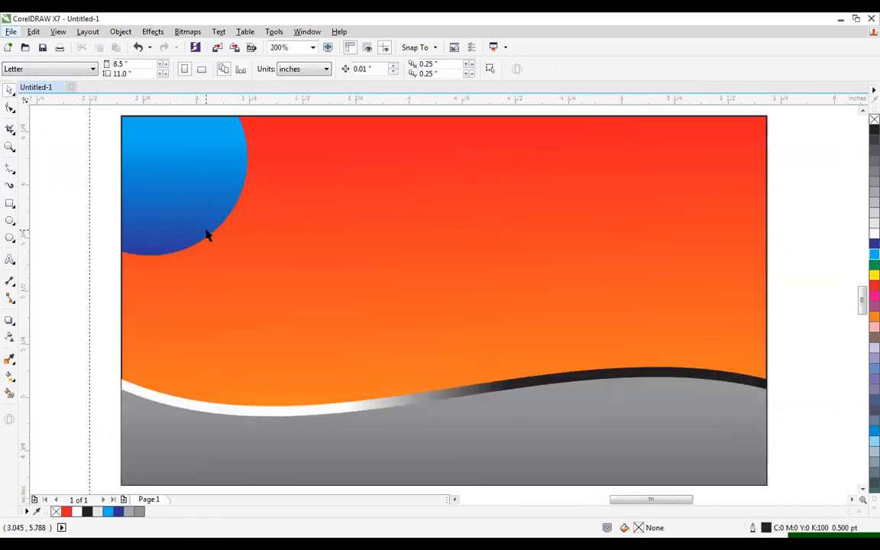